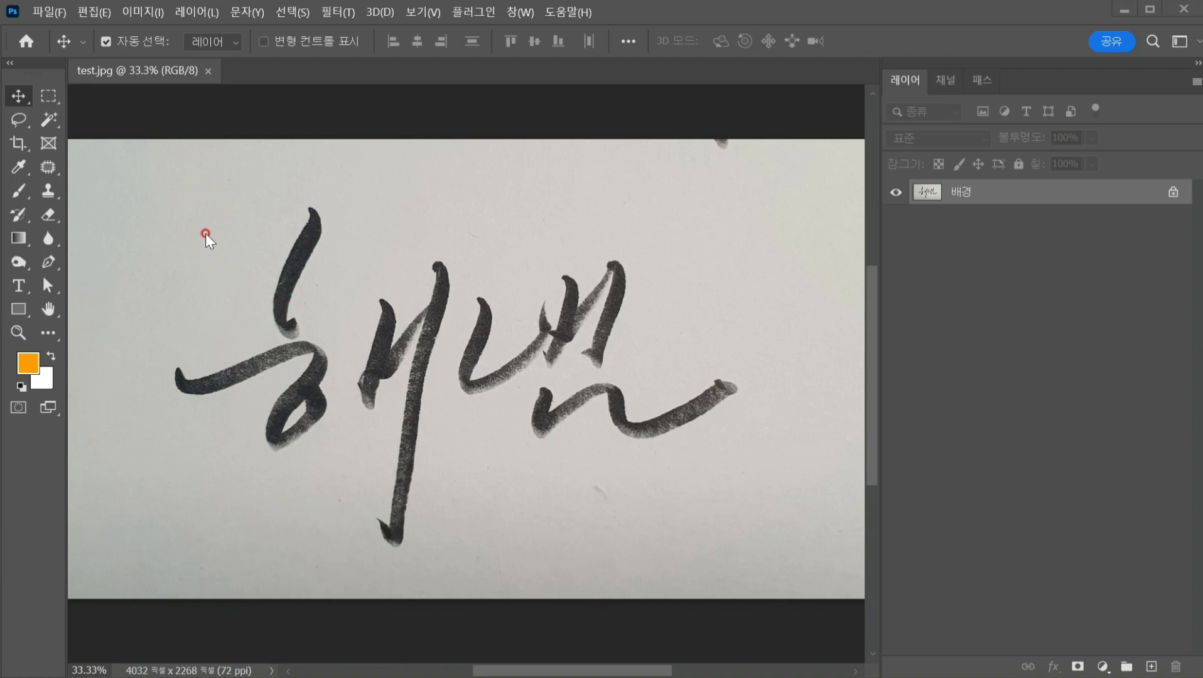
# Step: Open the Levels adjustment for the calligraphy photo and move its dialog clear of the lettering
pyautogui.click(130, 14)
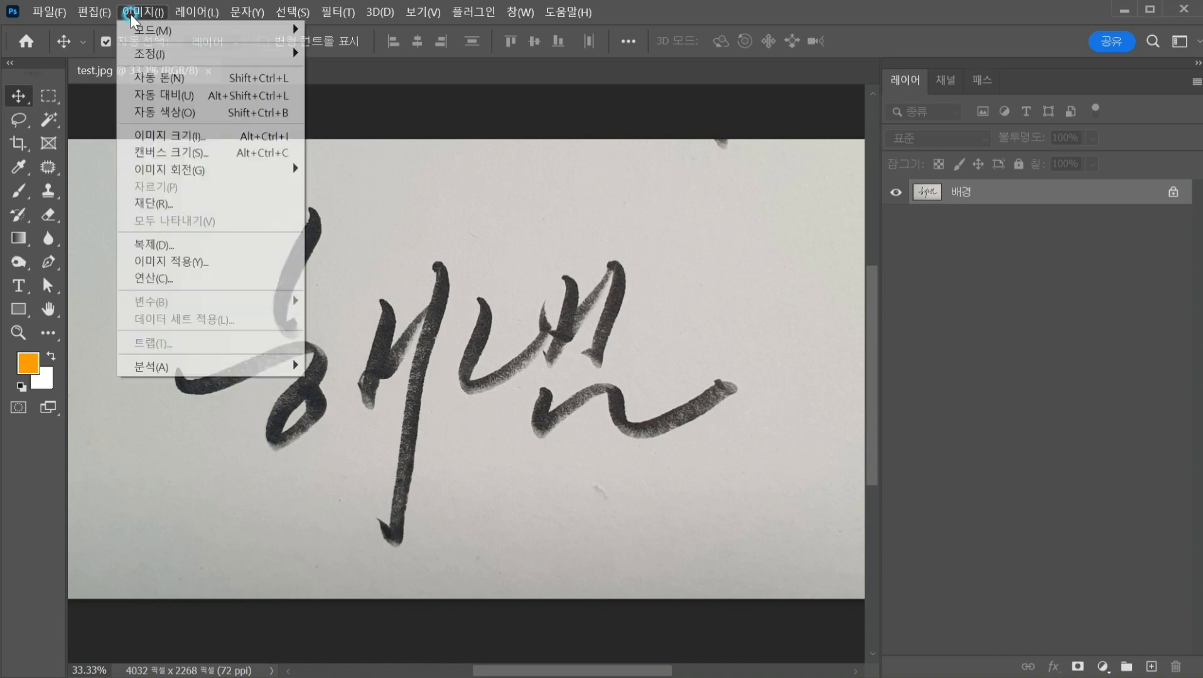
pyautogui.moveTo(160, 54)
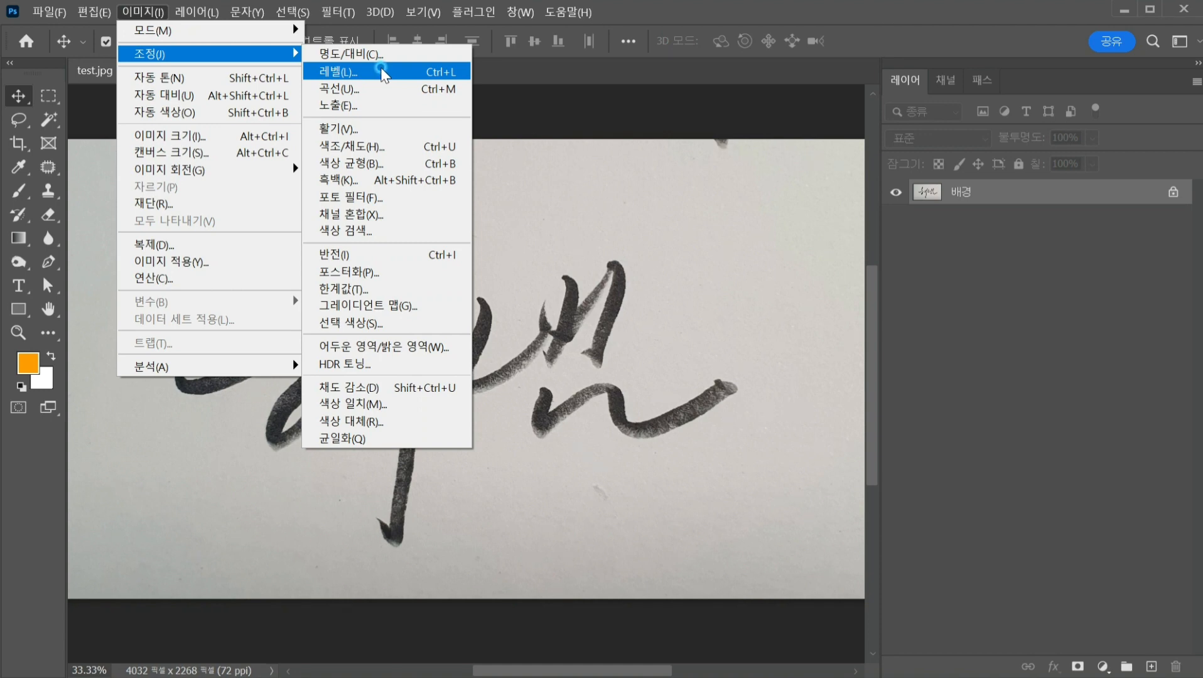
pyautogui.click(381, 70)
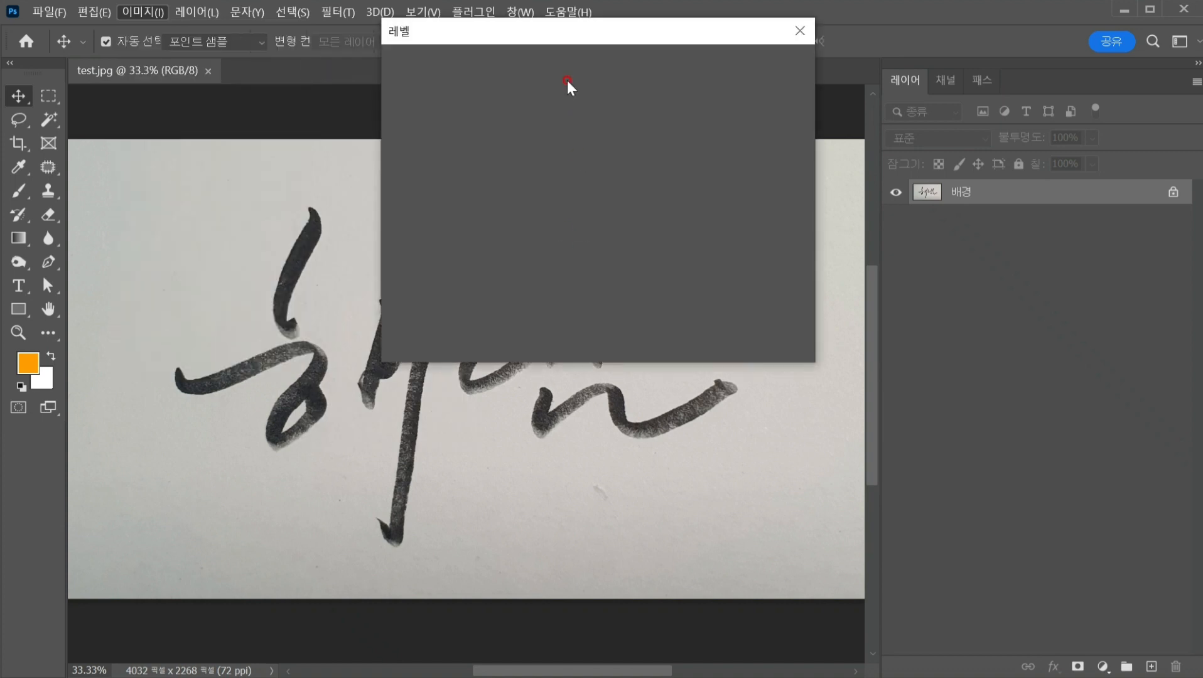
pyautogui.moveTo(608, 27); pyautogui.dragTo(1025, 169)
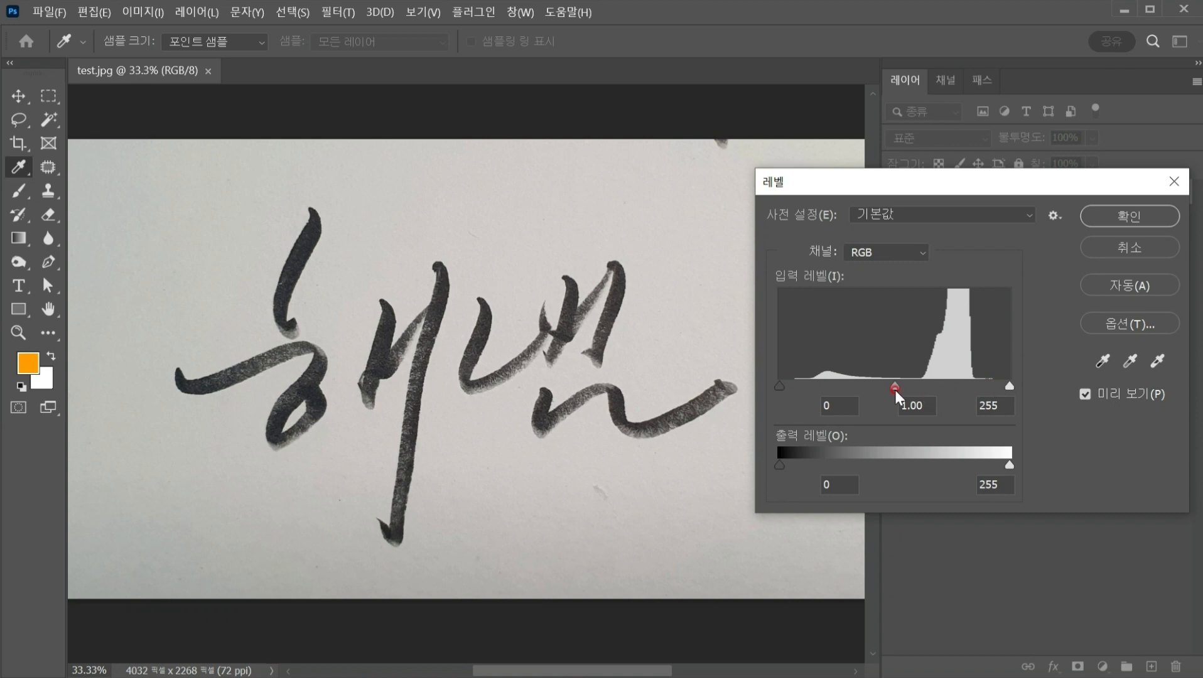
# Step: Try out the midtone, shadow and highlight input sliders in Levels
pyautogui.moveTo(894, 388)
pyautogui.mouseDown()
pyautogui.moveTo(833, 389)
pyautogui.moveTo(964, 387)
pyautogui.moveTo(858, 386)
pyautogui.moveTo(929, 383)
pyautogui.moveTo(877, 384)
pyautogui.moveTo(895, 384)
pyautogui.mouseUp()
pyautogui.moveTo(781, 385); pyautogui.dragTo(749, 384)
pyautogui.moveTo(1008, 386); pyautogui.dragTo(1034, 392)
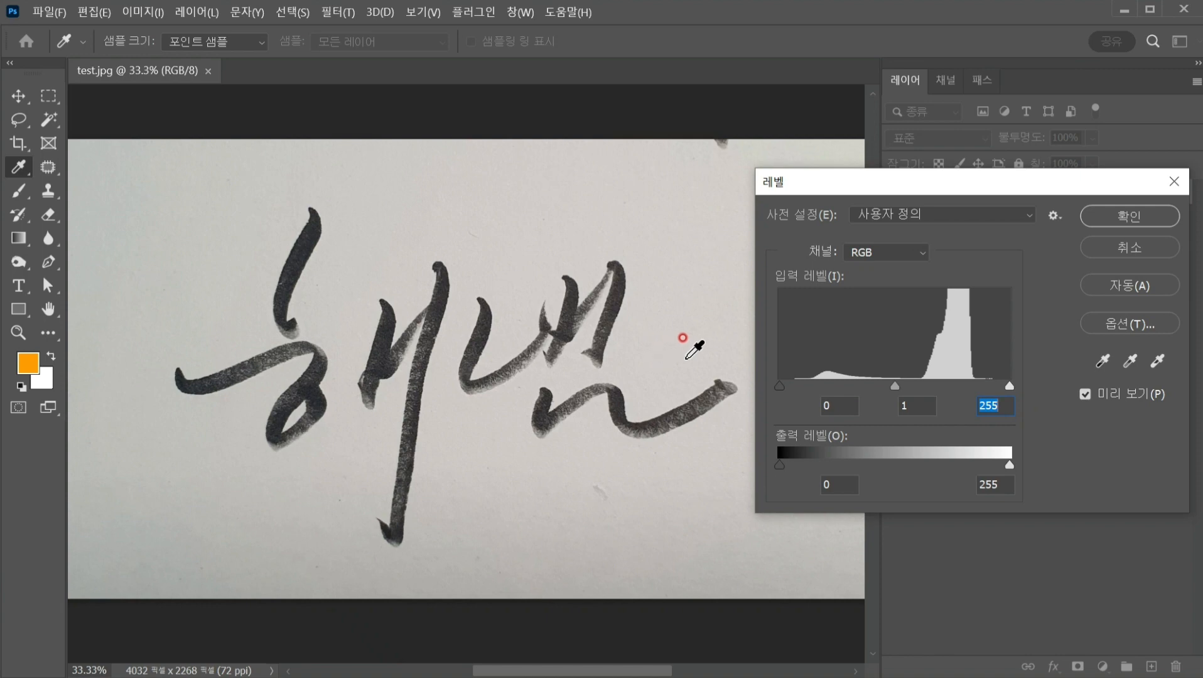
pyautogui.moveTo(993, 187); pyautogui.dragTo(956, 173)
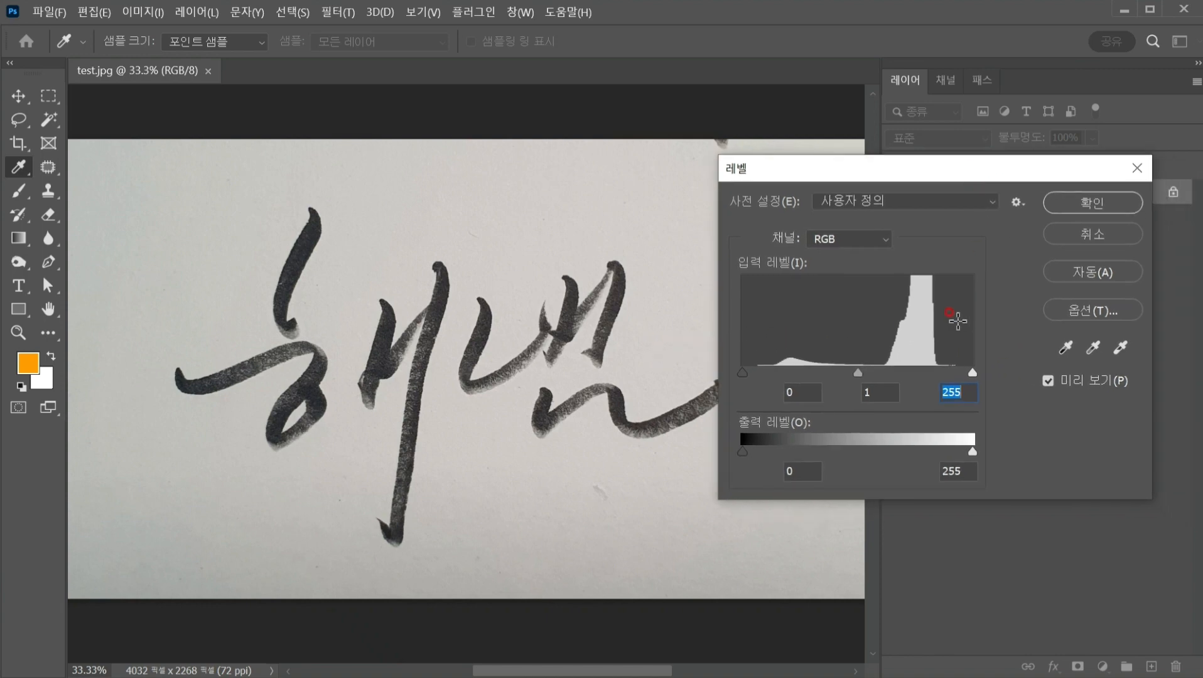
pyautogui.click(1109, 349)
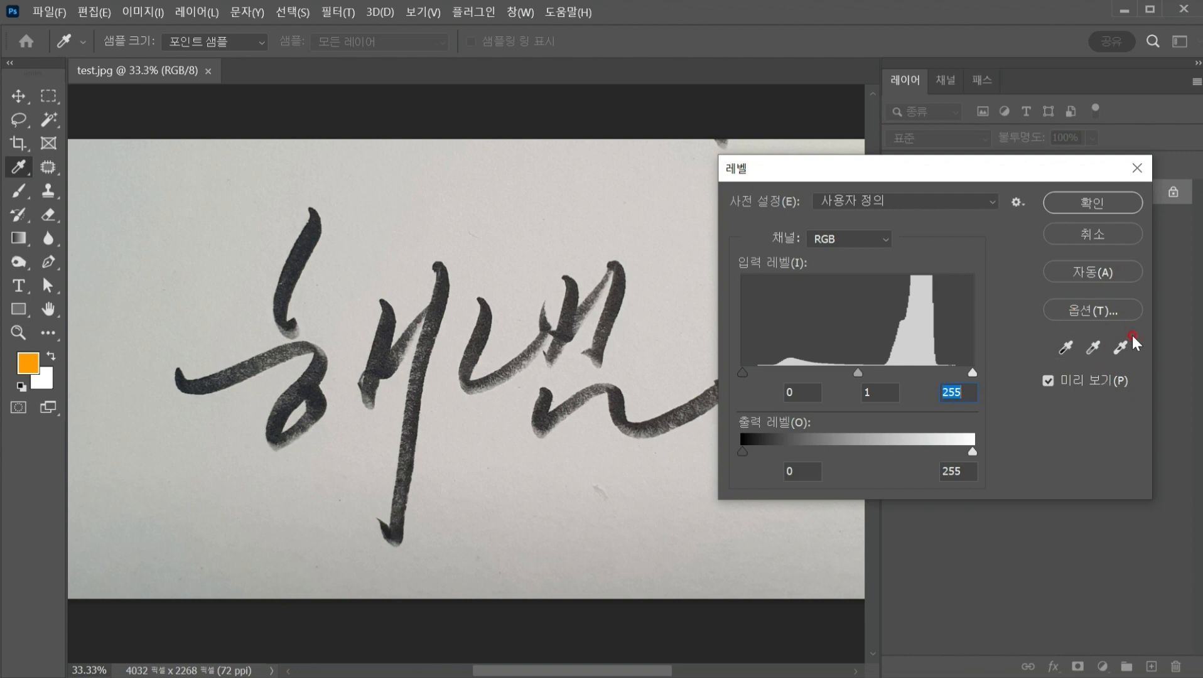
# Step: Try the black point eyedropper on both the paper background and the ink strokes to compare the effect
pyautogui.click(1062, 346)
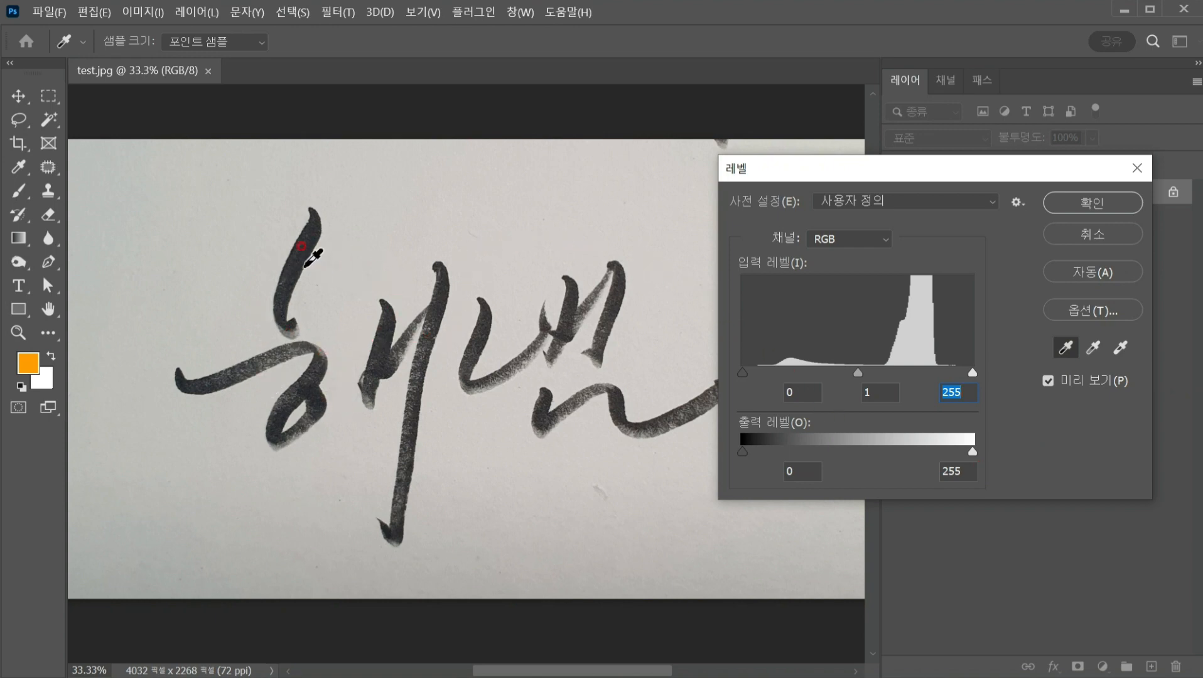
pyautogui.click(331, 288)
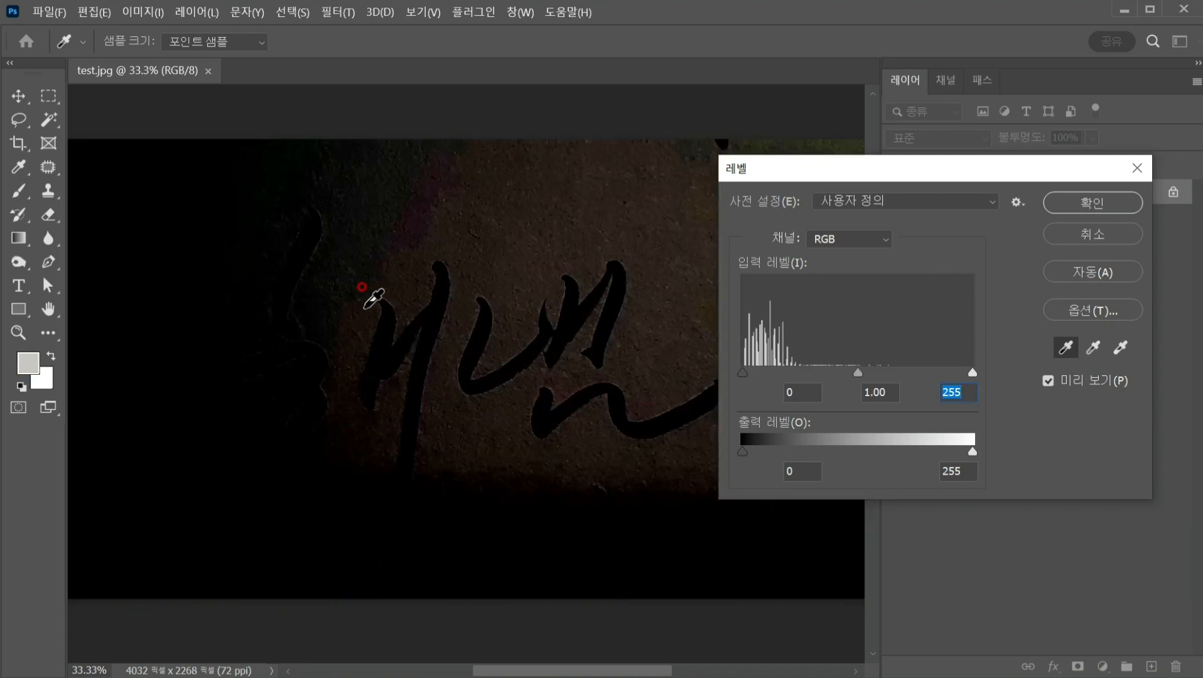
pyautogui.click(432, 290)
pyautogui.click(526, 226)
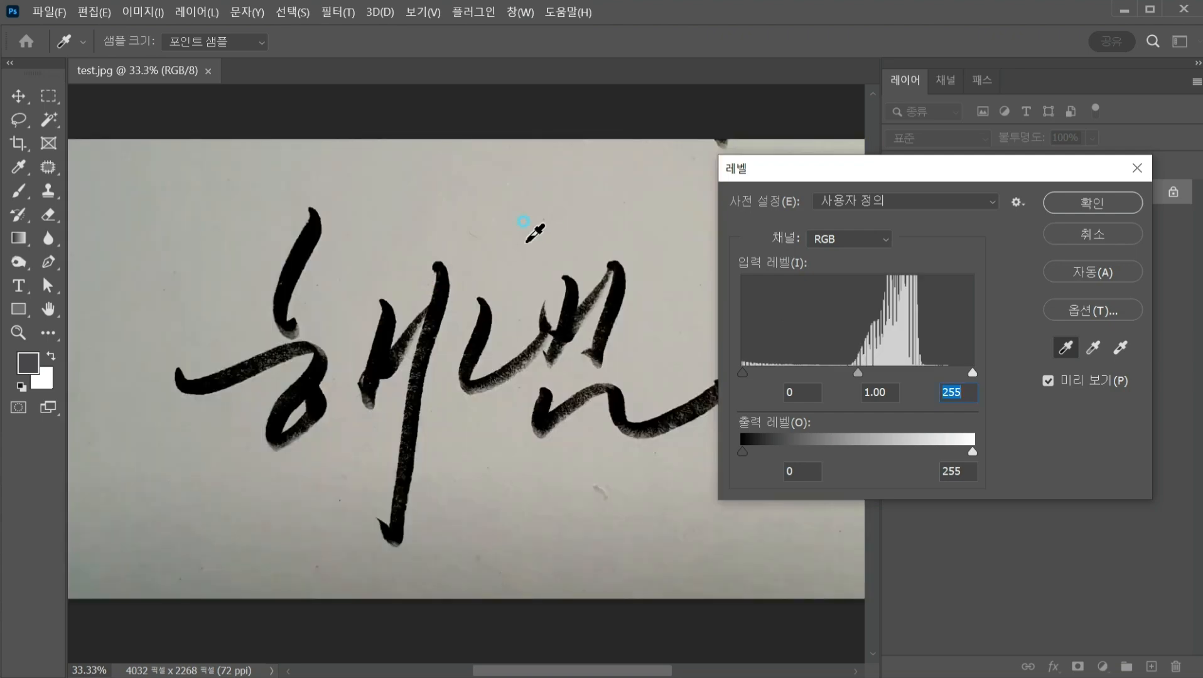
pyautogui.click(499, 299)
pyautogui.click(398, 374)
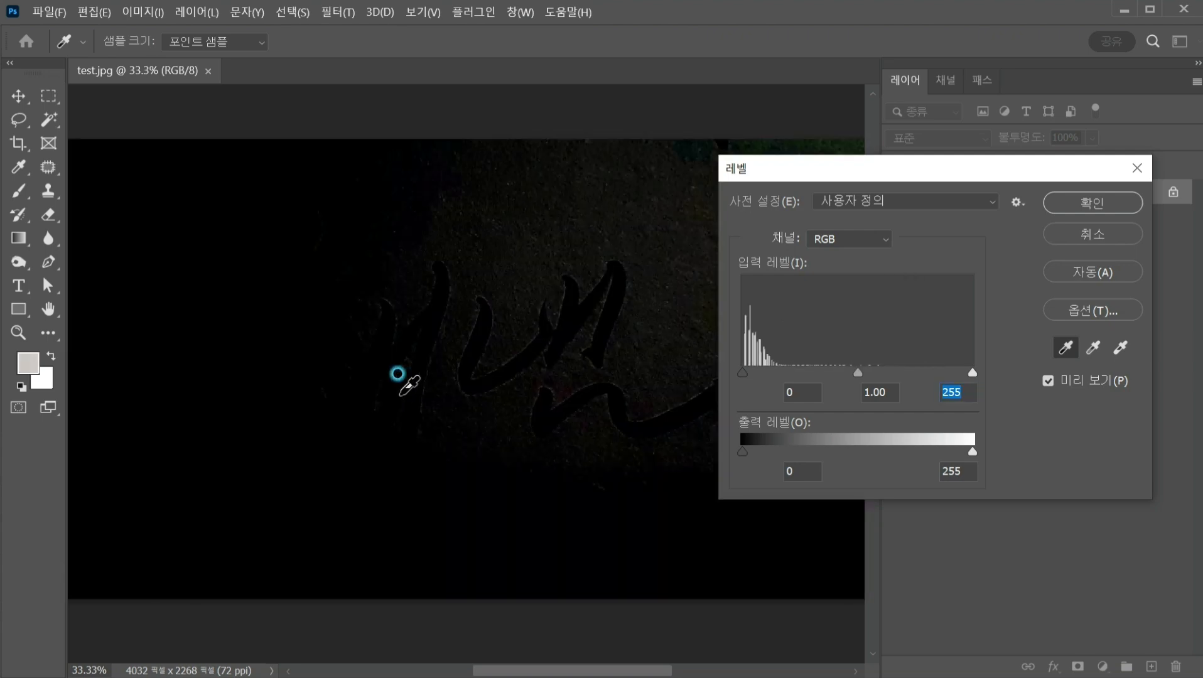
pyautogui.click(468, 341)
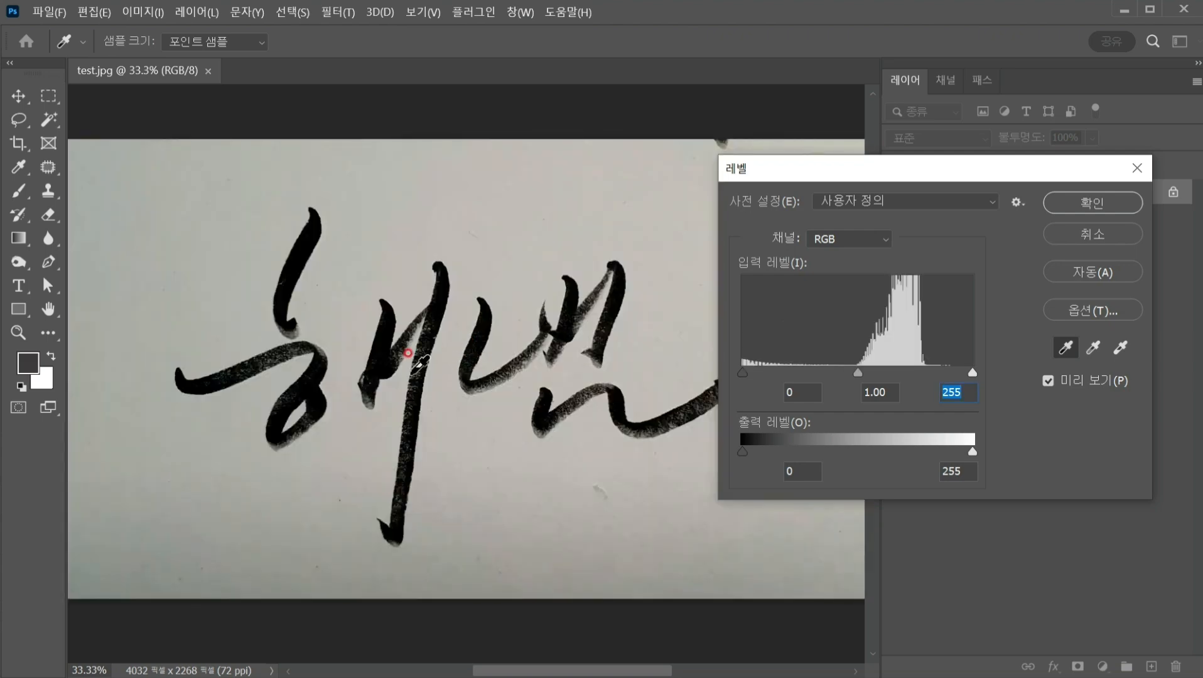
# Step: Set the black point by sampling dark ink in several strokes of the lettering
pyautogui.click(294, 236)
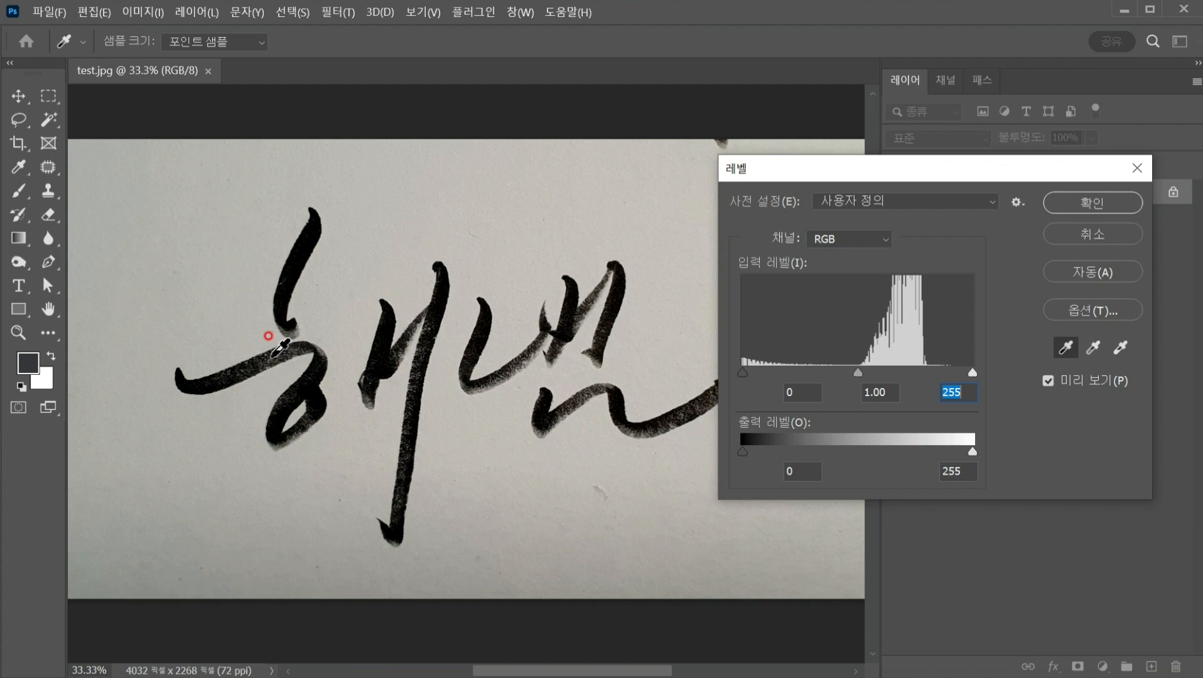
pyautogui.click(263, 337)
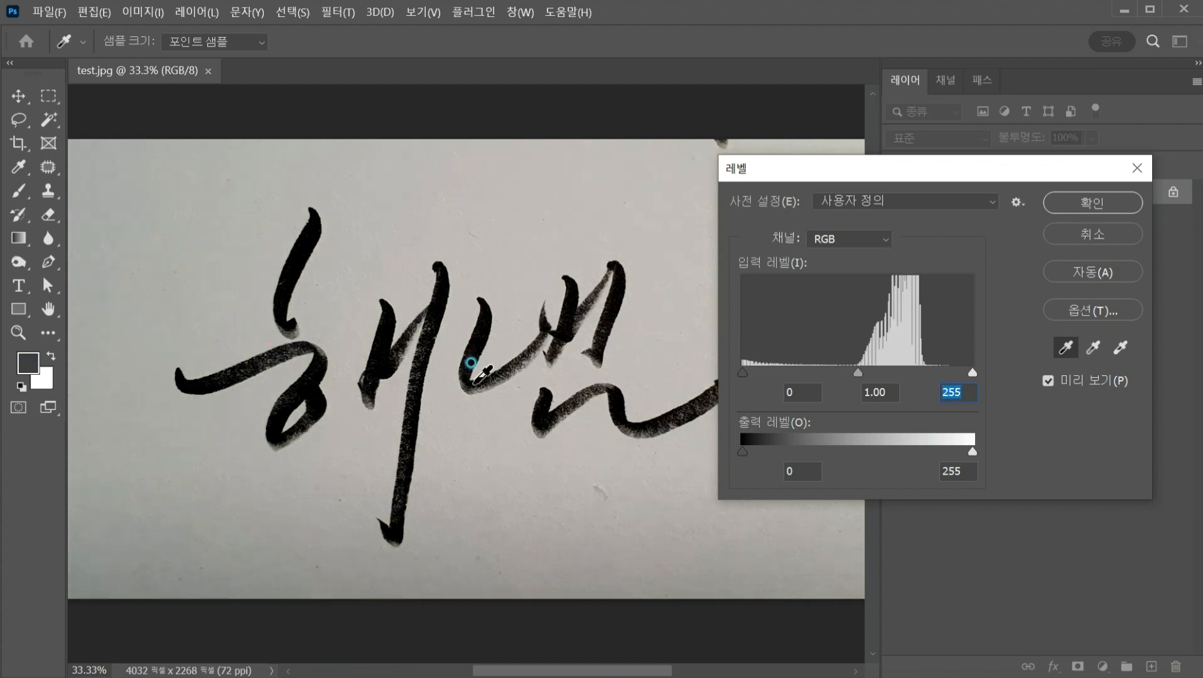
pyautogui.click(471, 362)
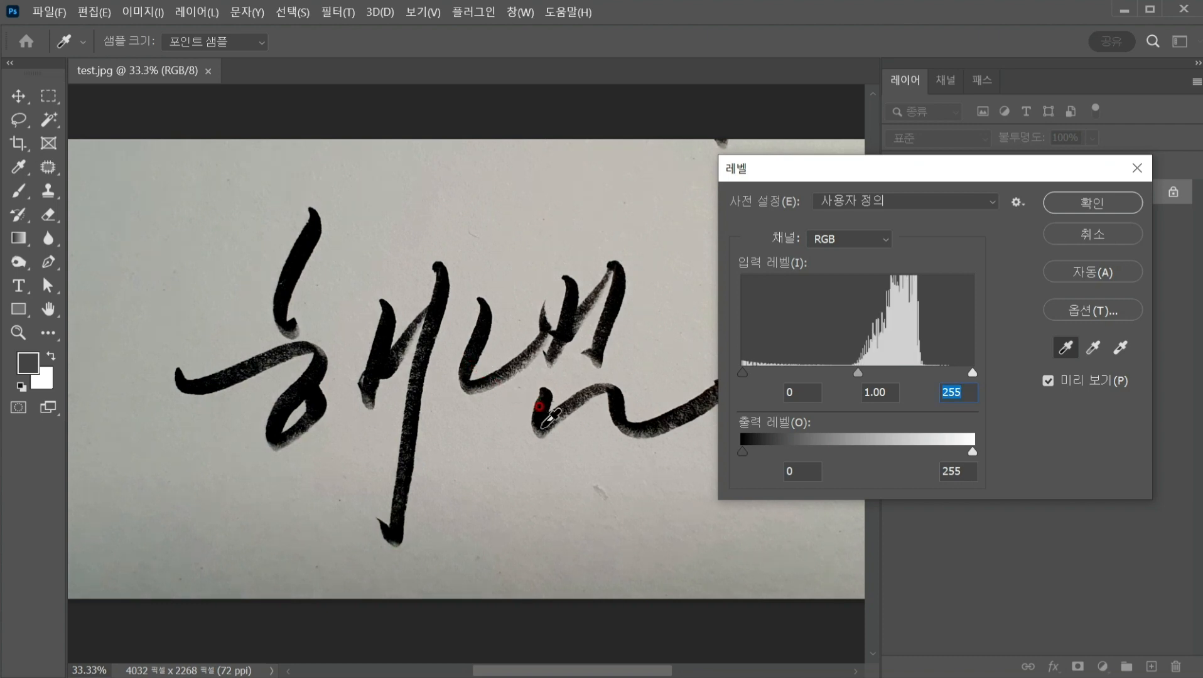
pyautogui.click(540, 403)
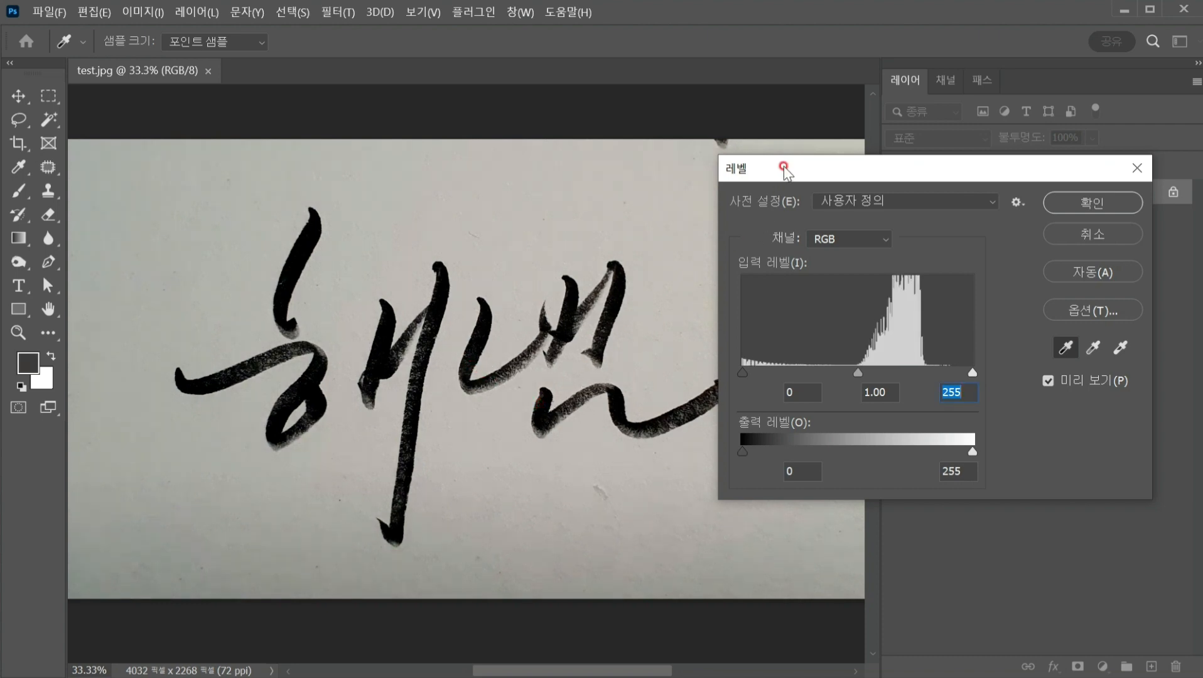
pyautogui.moveTo(781, 168); pyautogui.dragTo(822, 148)
pyautogui.click(658, 429)
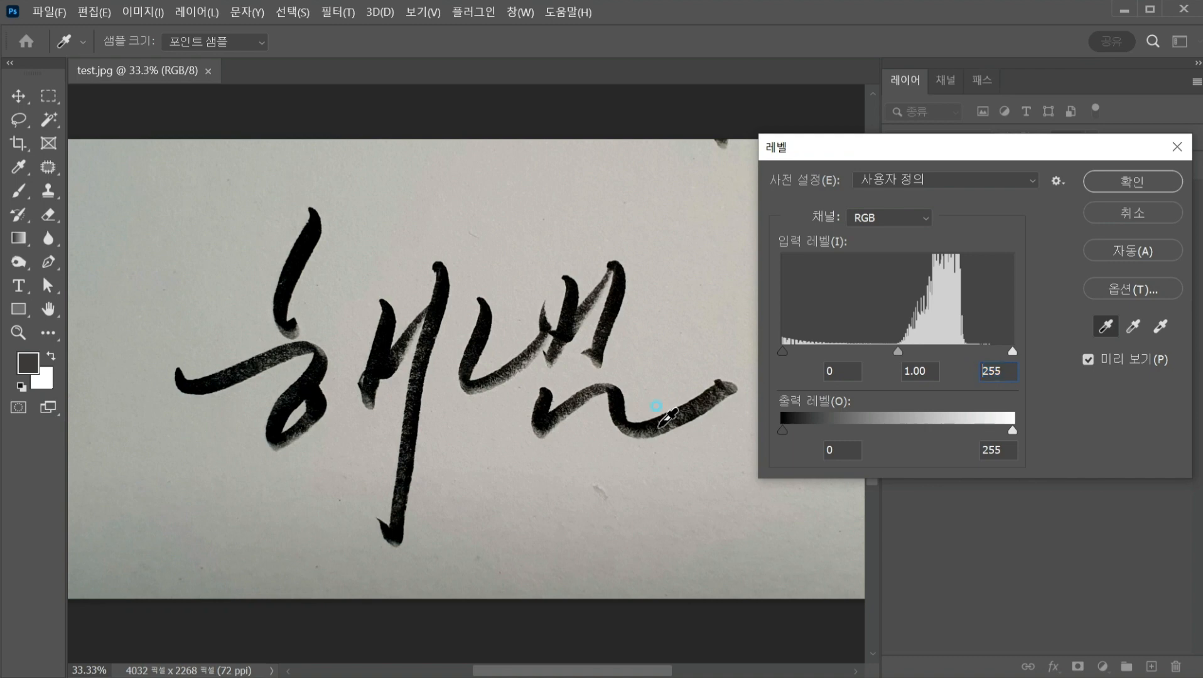
# Step: Set the white point by sampling the paper above the lettering and the shadowed paper near the lower edge
pyautogui.click(1134, 325)
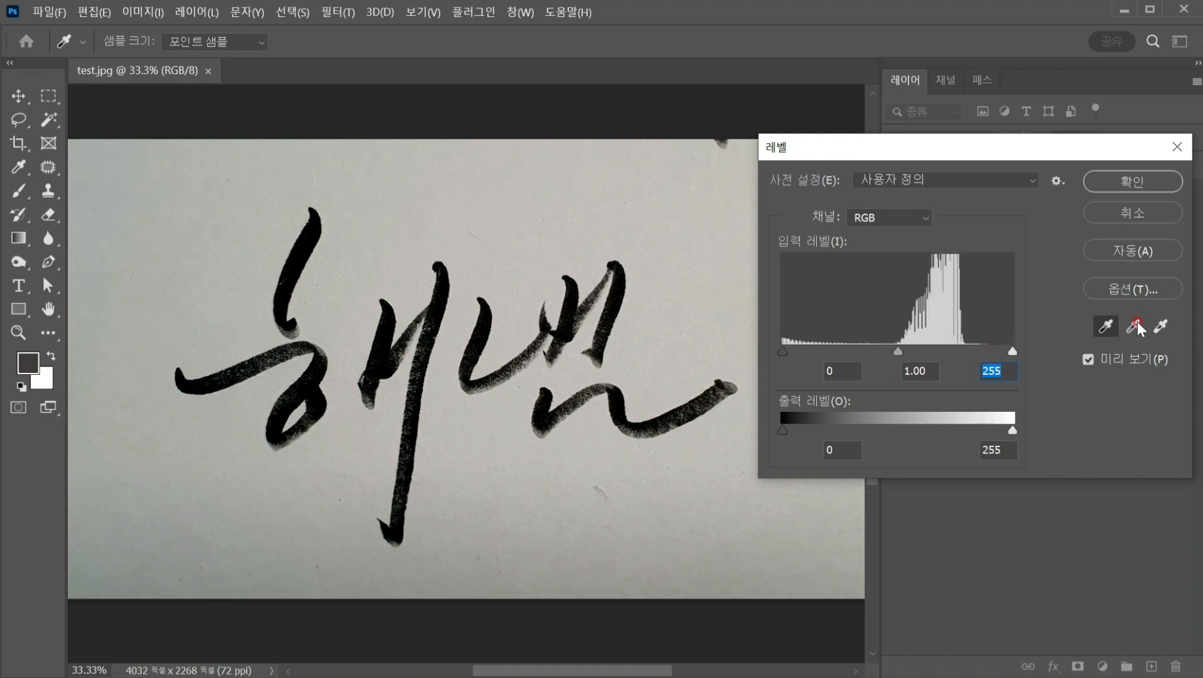
pyautogui.click(1159, 327)
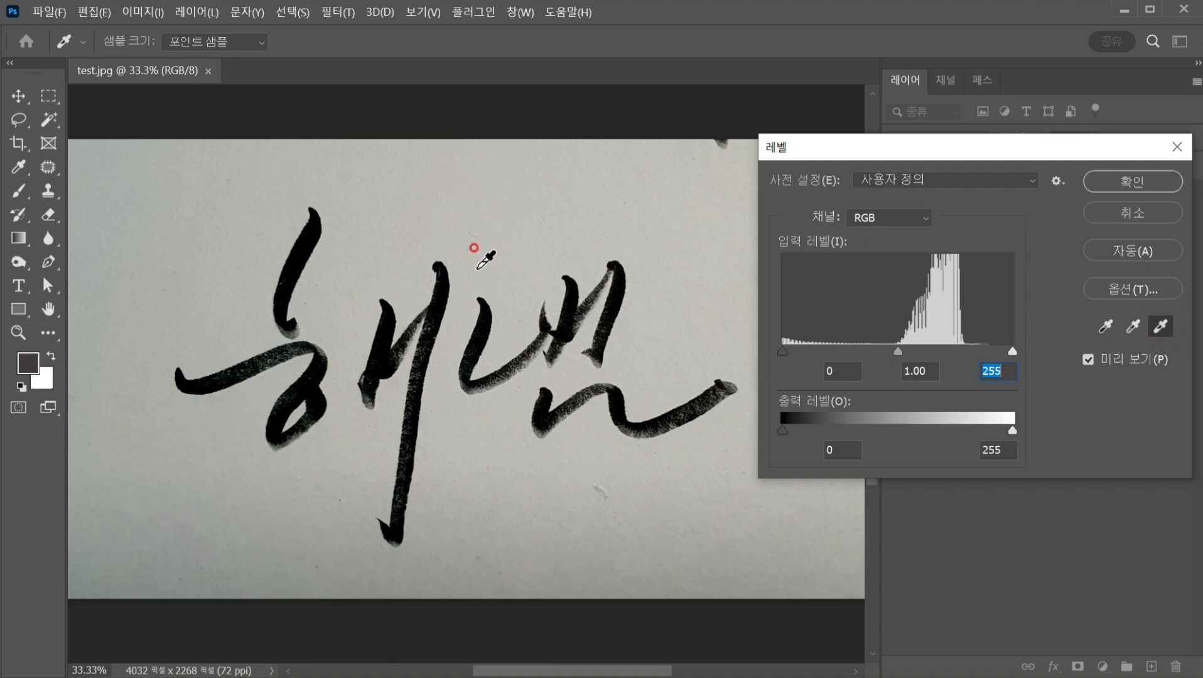
pyautogui.click(418, 184)
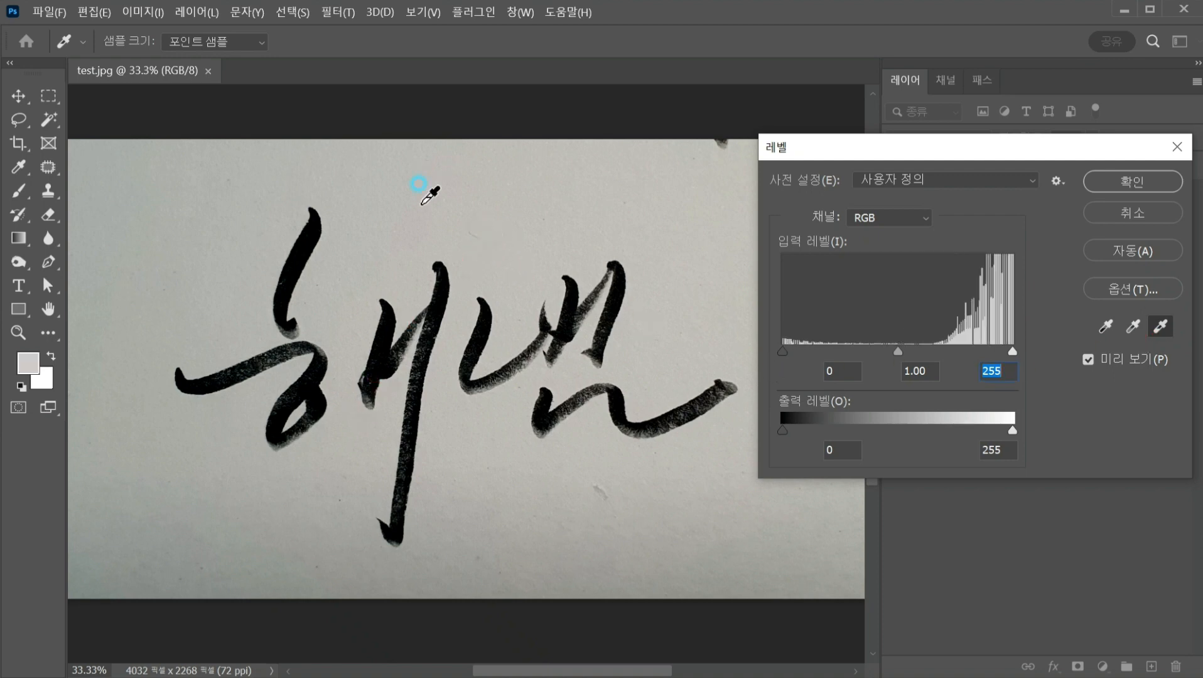
pyautogui.click(185, 540)
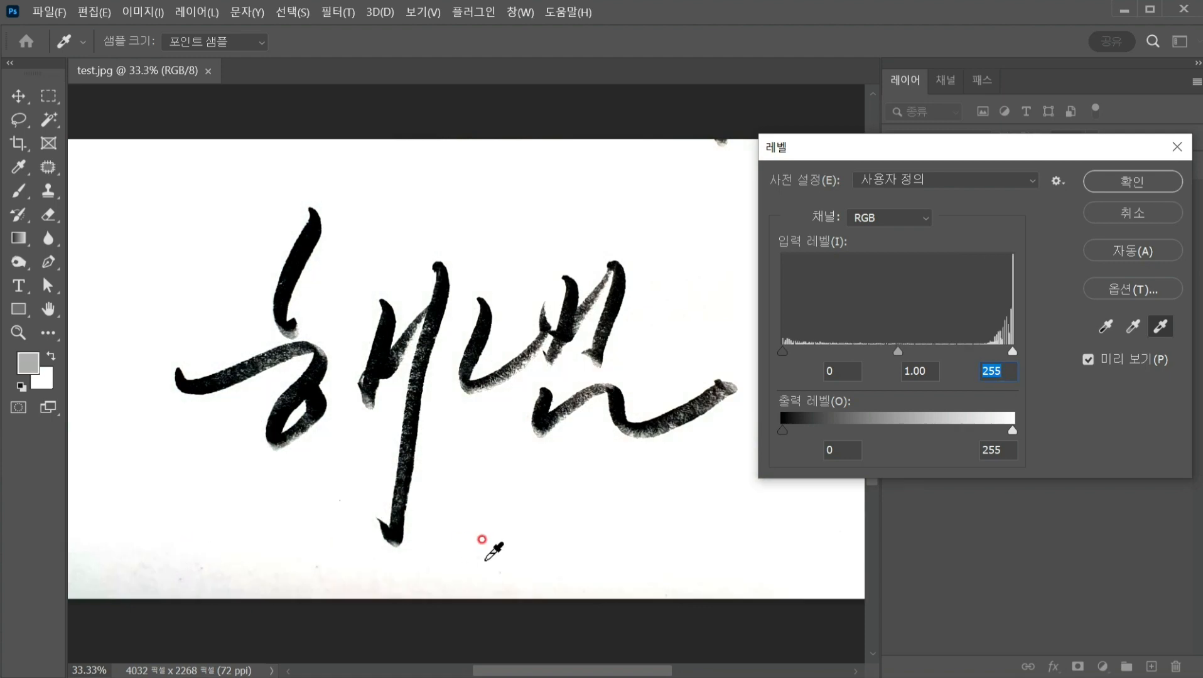
pyautogui.click(506, 543)
pyautogui.click(149, 555)
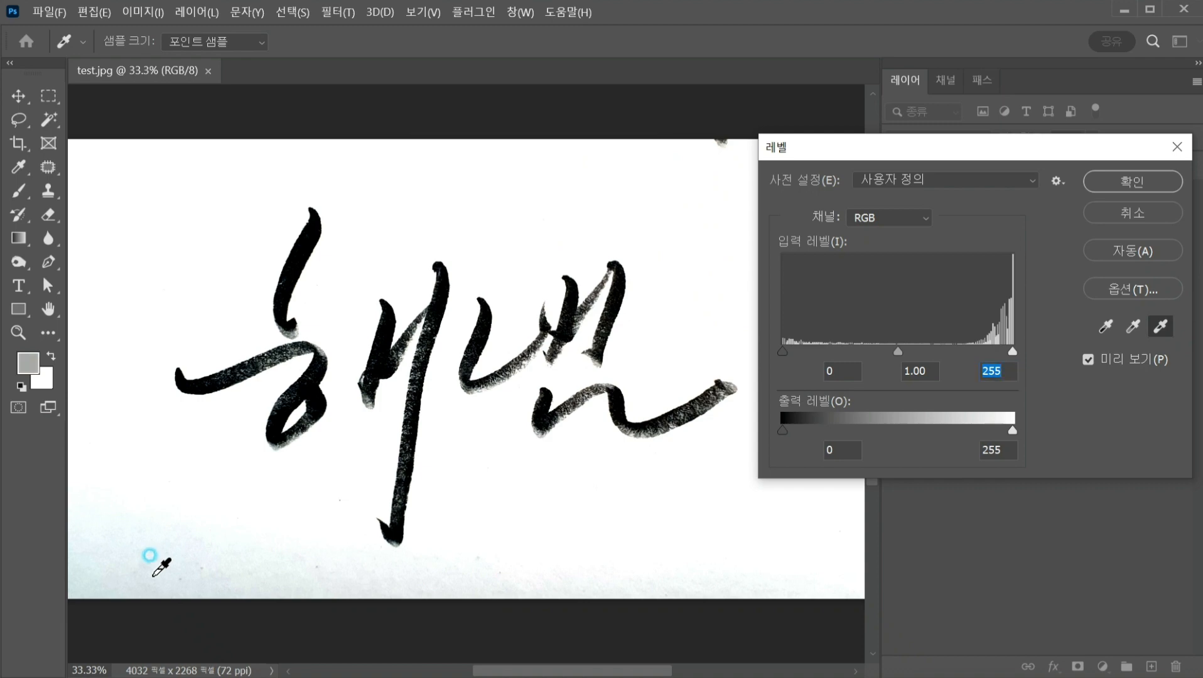
pyautogui.click(174, 538)
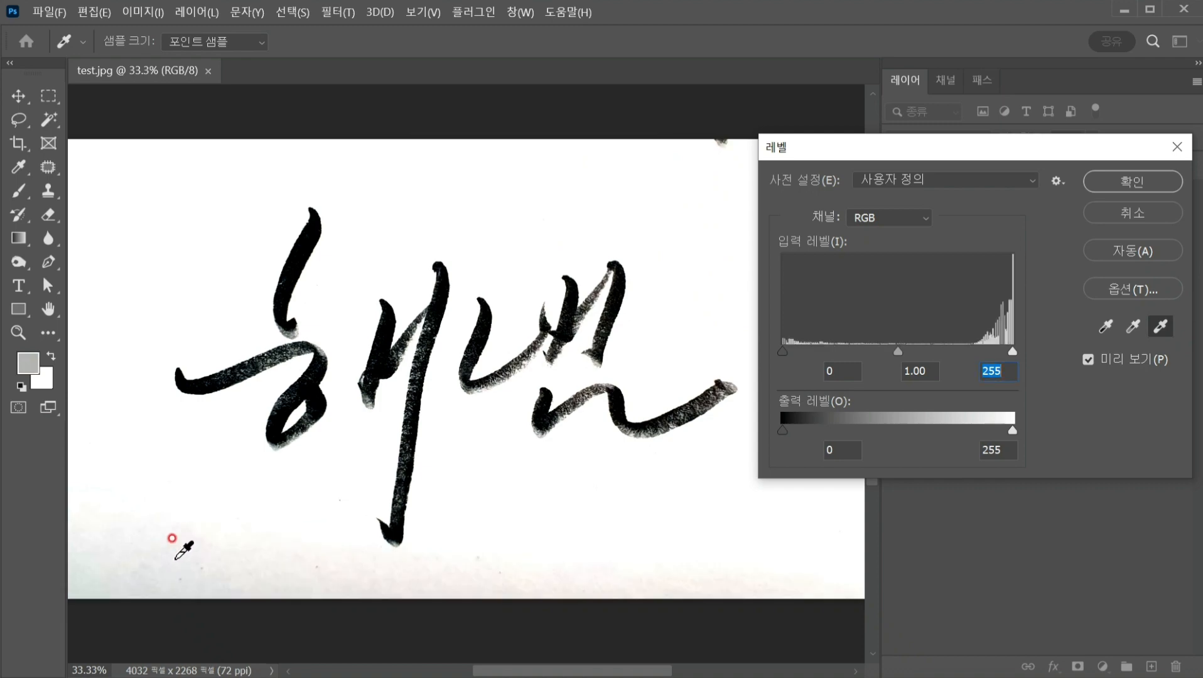
pyautogui.click(188, 543)
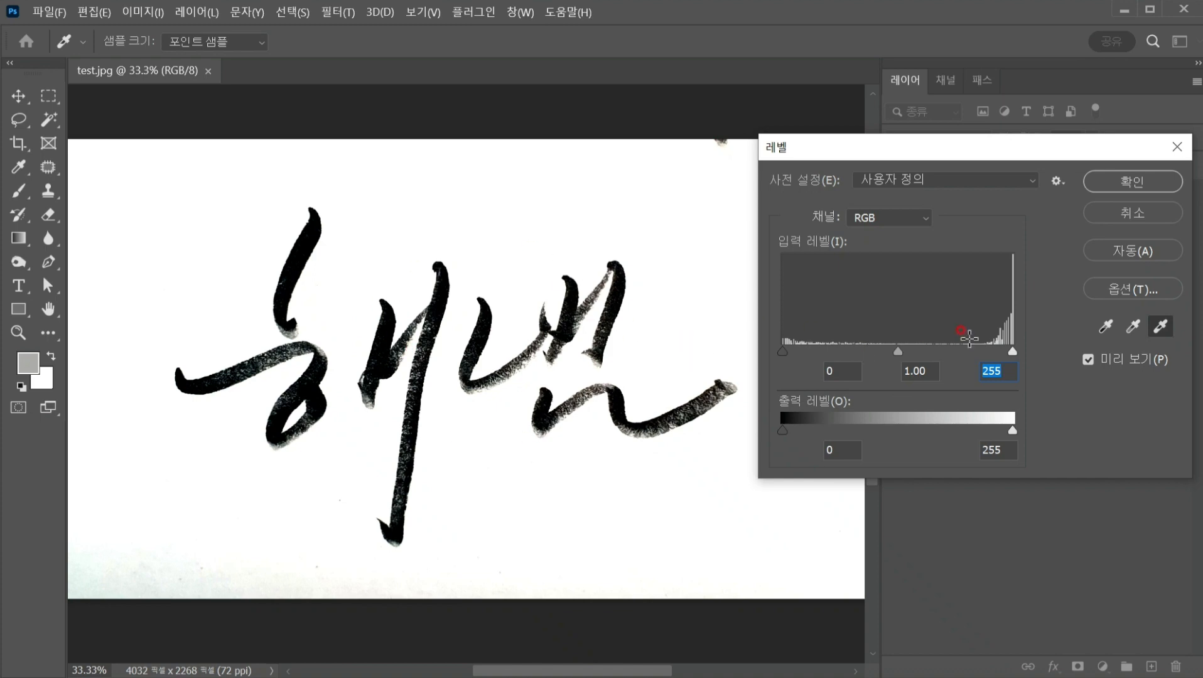
# Step: Reset the black point by sampling the faded grey areas inside the brush strokes, and apply the Levels adjustment
pyautogui.click(1106, 326)
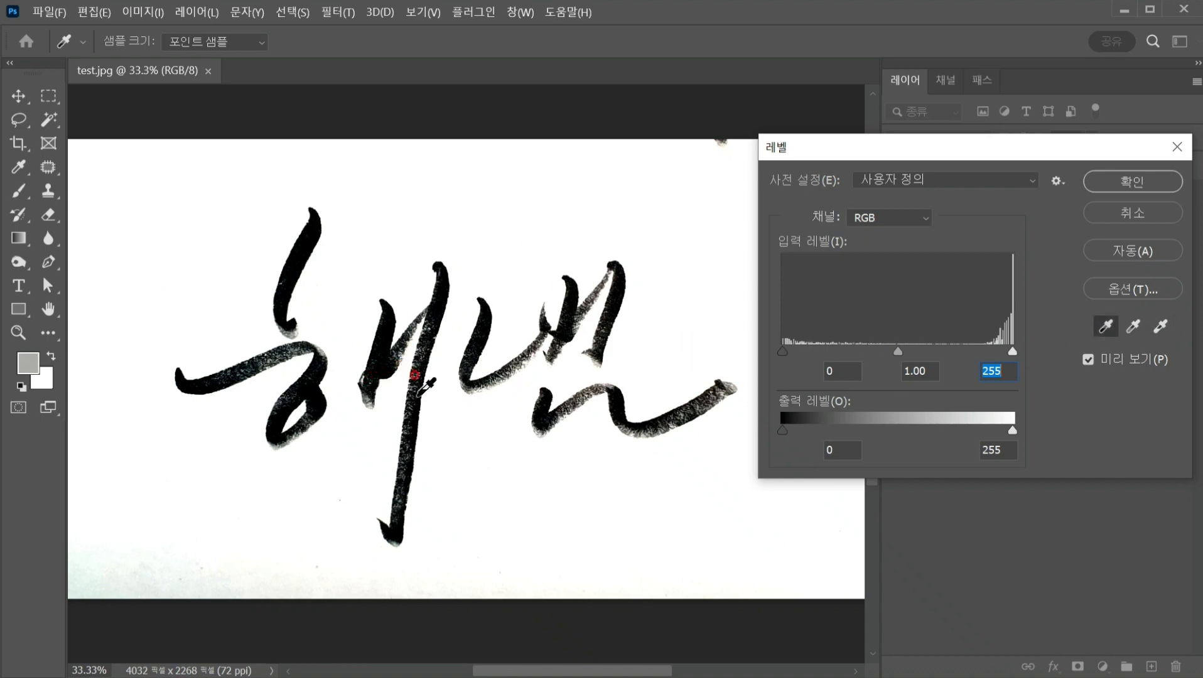
pyautogui.click(408, 374)
pyautogui.click(495, 377)
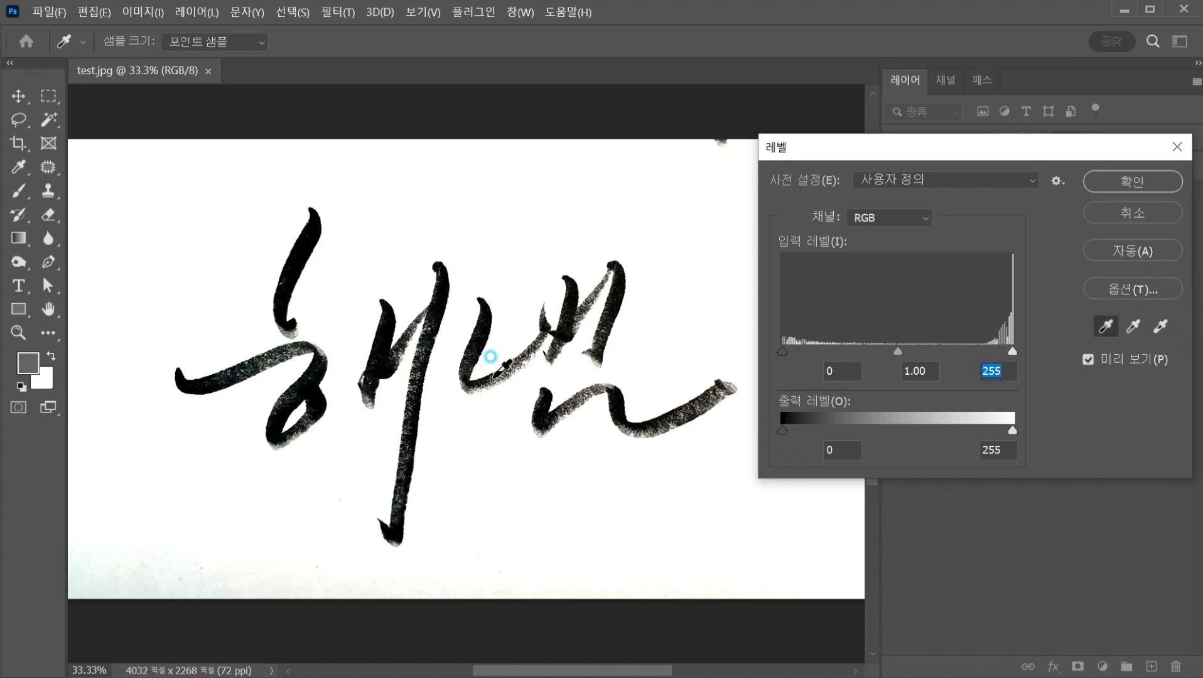
pyautogui.click(506, 375)
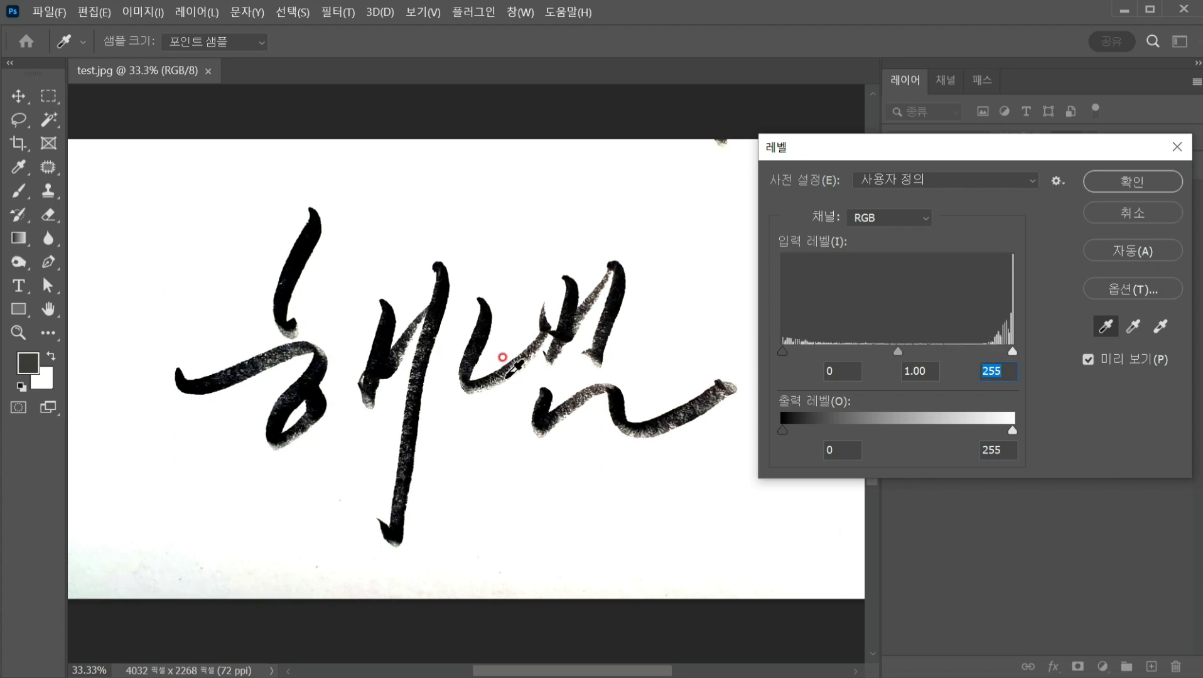
pyautogui.click(499, 358)
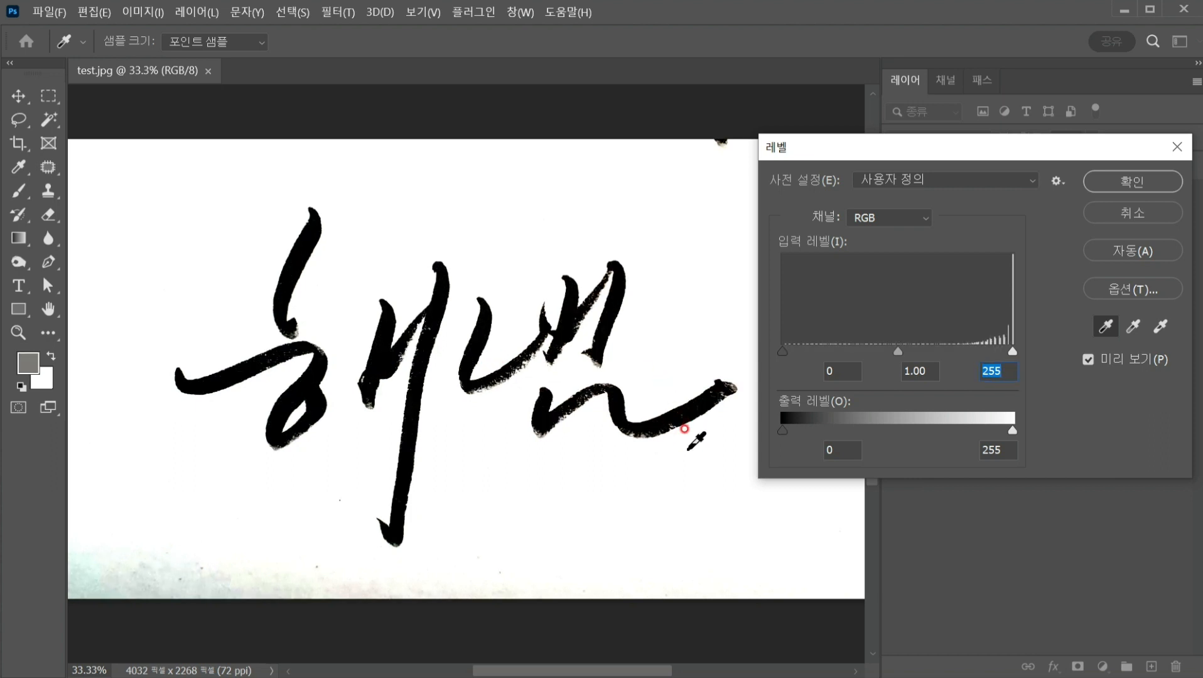
pyautogui.click(537, 345)
pyautogui.click(1108, 179)
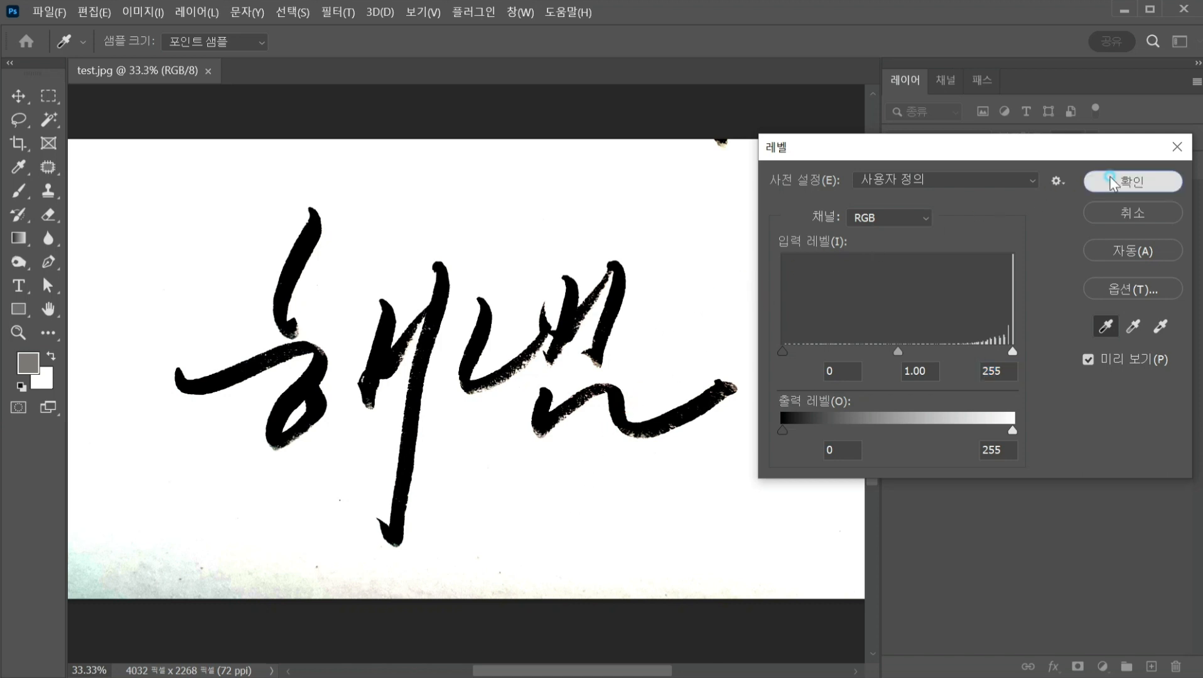
pyautogui.press('v')
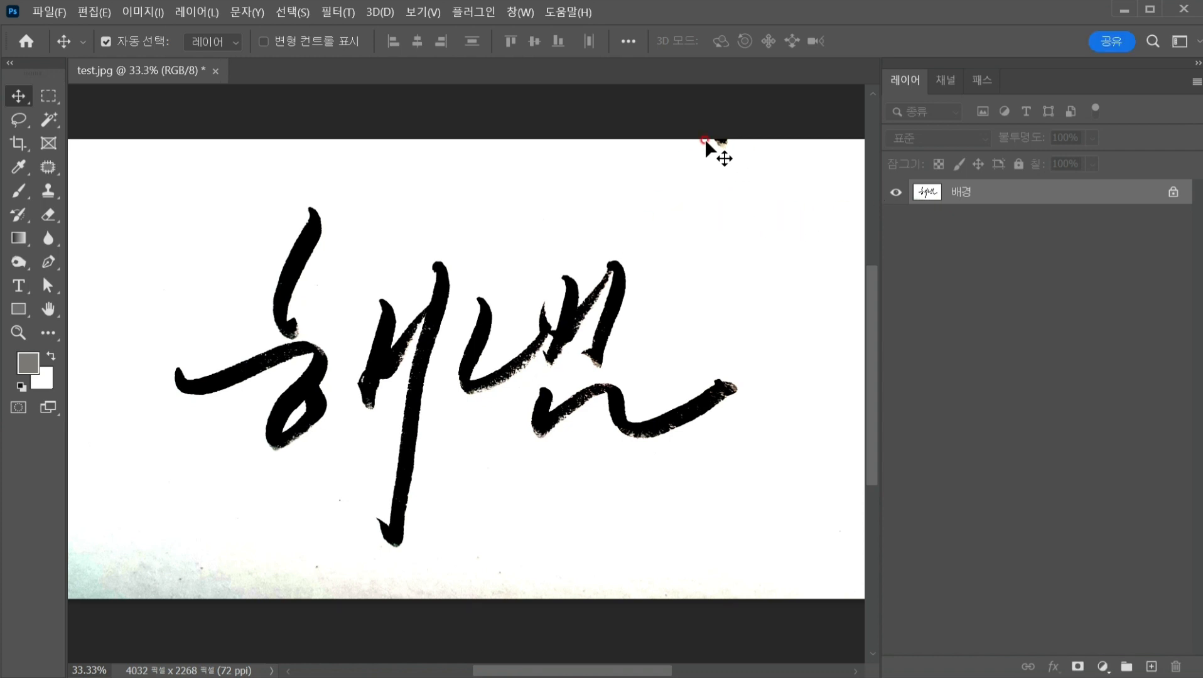
# Step: Cover the dark speck on the photo's upper edge with the Clone Stamp, using nearby white paper as the source
pyautogui.click(48, 190)
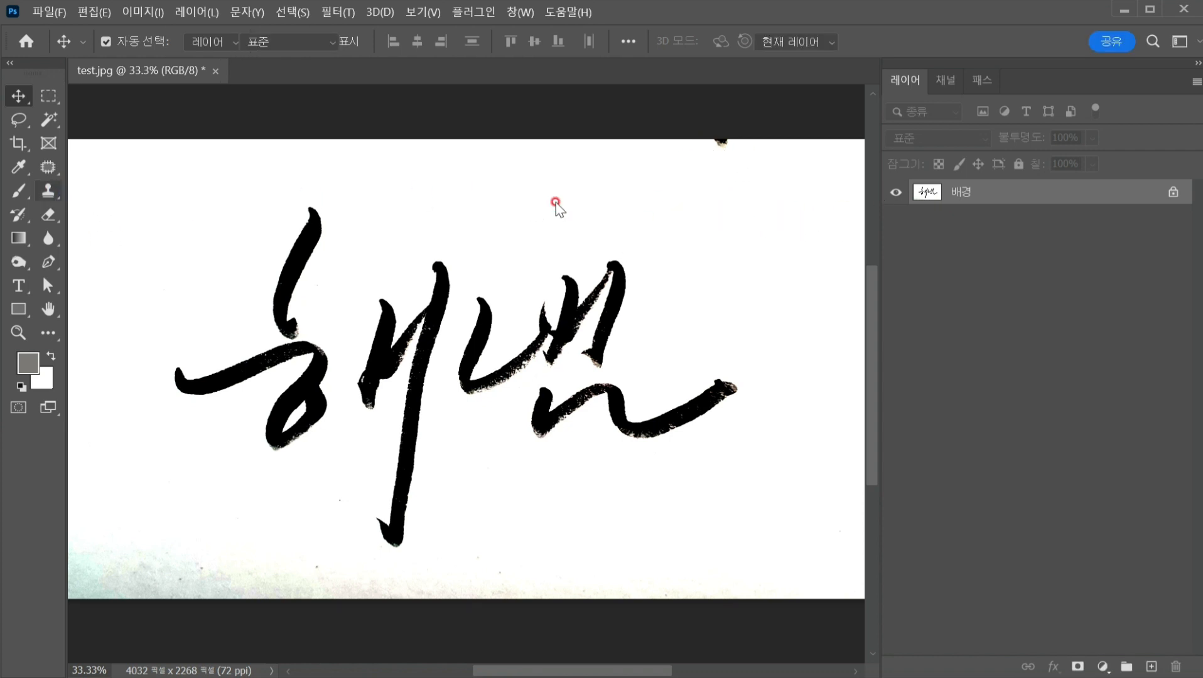
pyautogui.keyDown('alt'); pyautogui.click(658, 174); pyautogui.keyUp('alt')
pyautogui.moveTo(715, 146); pyautogui.dragTo(696, 129)
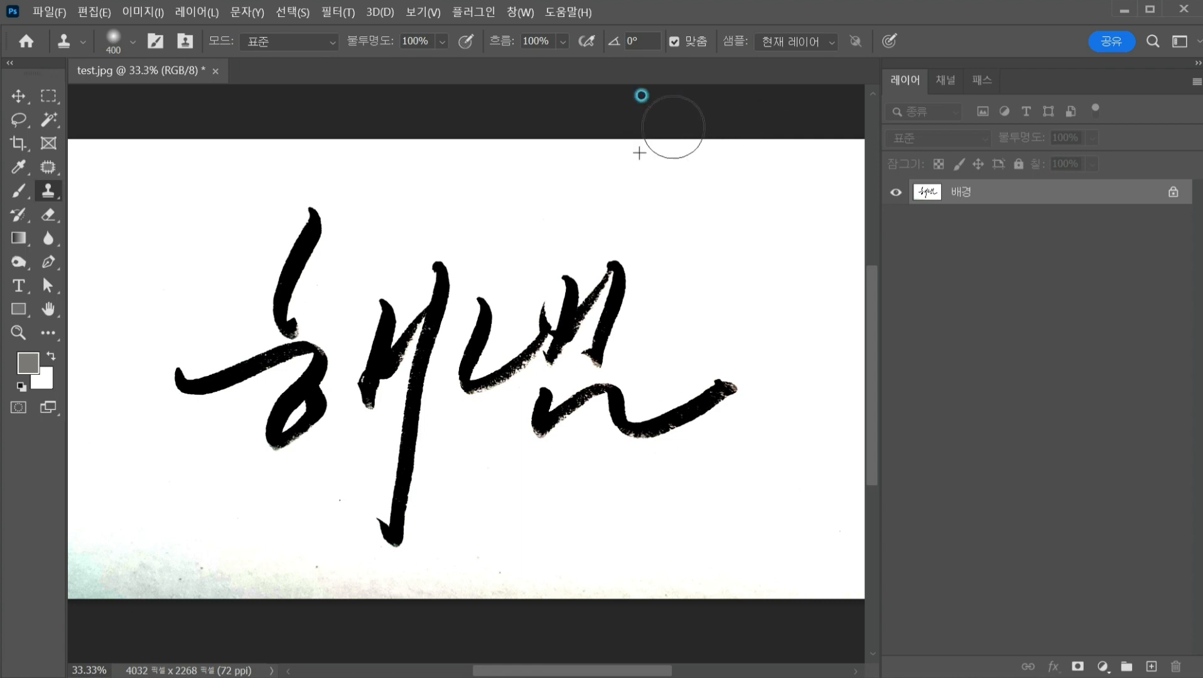
# Step: Clone clean white paper over the grey discoloured band along the photo's lower edge, and return to the Move tool
pyautogui.moveTo(471, 526)
pyautogui.mouseDown()
pyautogui.moveTo(465, 564)
pyautogui.moveTo(503, 609)
pyautogui.mouseUp()
pyautogui.keyDown('alt'); pyautogui.click(489, 523); pyautogui.keyUp('alt')
pyautogui.keyDown('alt'); pyautogui.click(103, 467); pyautogui.keyUp('alt')
pyautogui.moveTo(88, 528)
pyautogui.mouseDown()
pyautogui.moveTo(66, 603)
pyautogui.moveTo(100, 587)
pyautogui.moveTo(143, 592)
pyautogui.moveTo(143, 577)
pyautogui.moveTo(193, 598)
pyautogui.moveTo(71, 529)
pyautogui.moveTo(365, 627)
pyautogui.mouseUp()
pyautogui.keyDown('alt'); pyautogui.click(126, 526); pyautogui.keyUp('alt')
pyautogui.keyDown('alt'); pyautogui.click(71, 531); pyautogui.keyUp('alt')
pyautogui.keyDown('alt'); pyautogui.click(223, 546); pyautogui.keyUp('alt')
pyautogui.moveTo(316, 590); pyautogui.dragTo(376, 612)
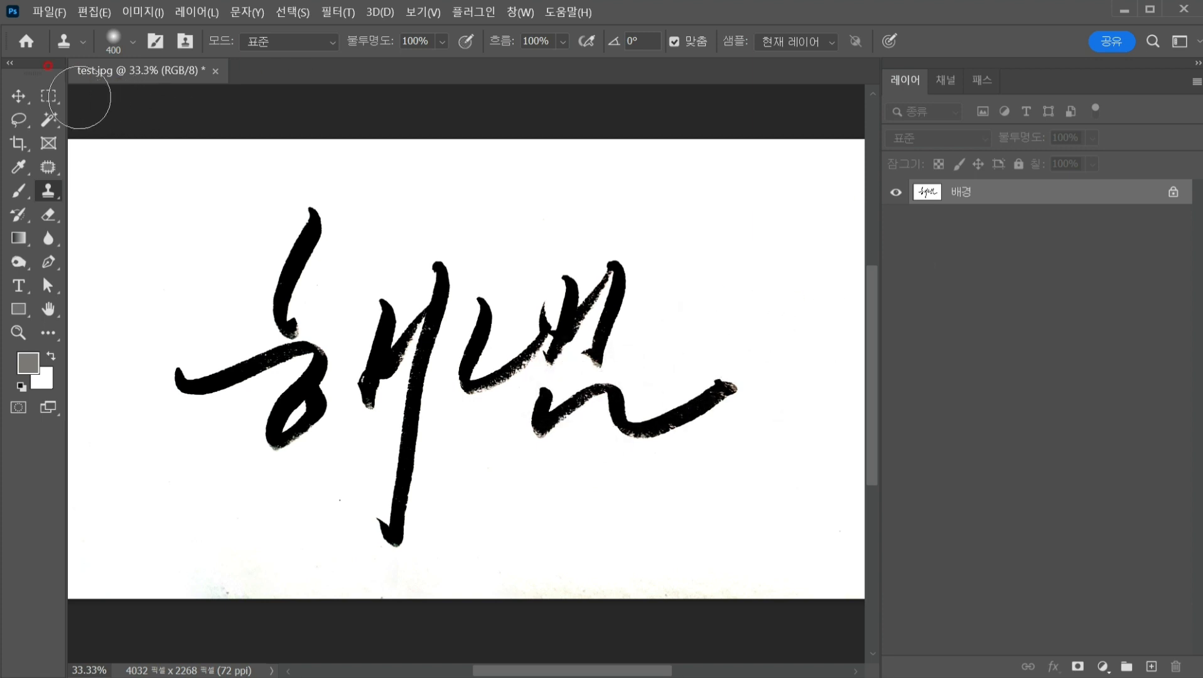
pyautogui.click(18, 95)
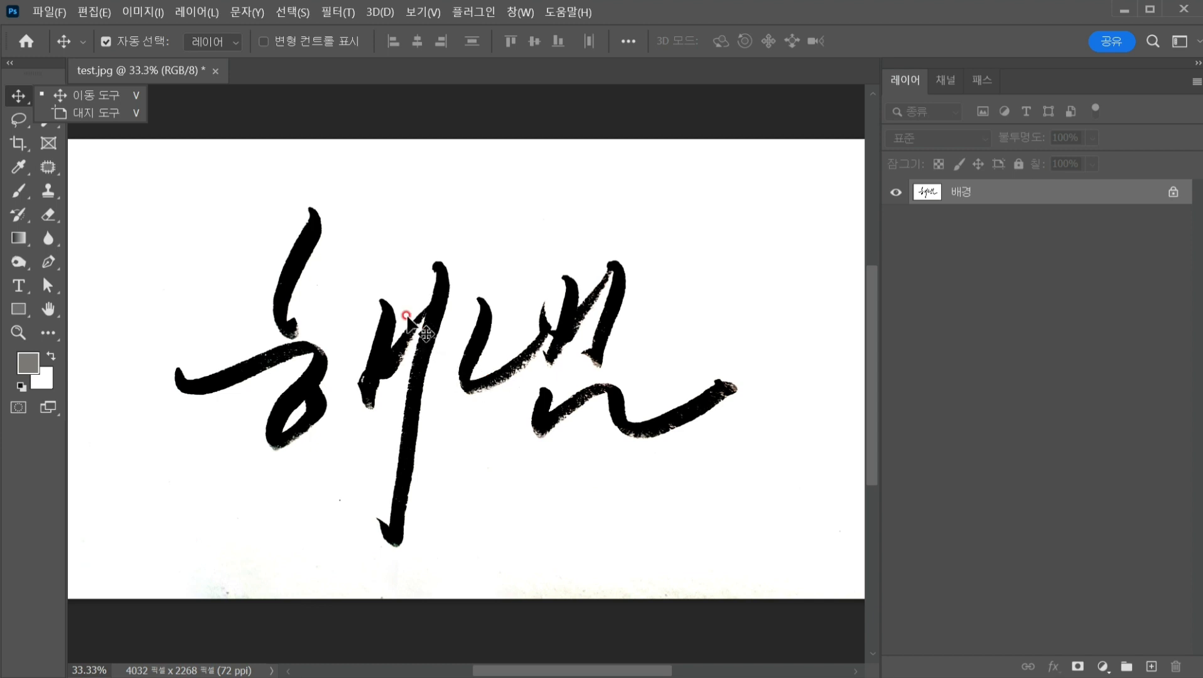
# Step: Convert the calligraphy photo to pure black and white with a Threshold adjustment at level 231
pyautogui.click(139, 15)
pyautogui.moveTo(147, 54)
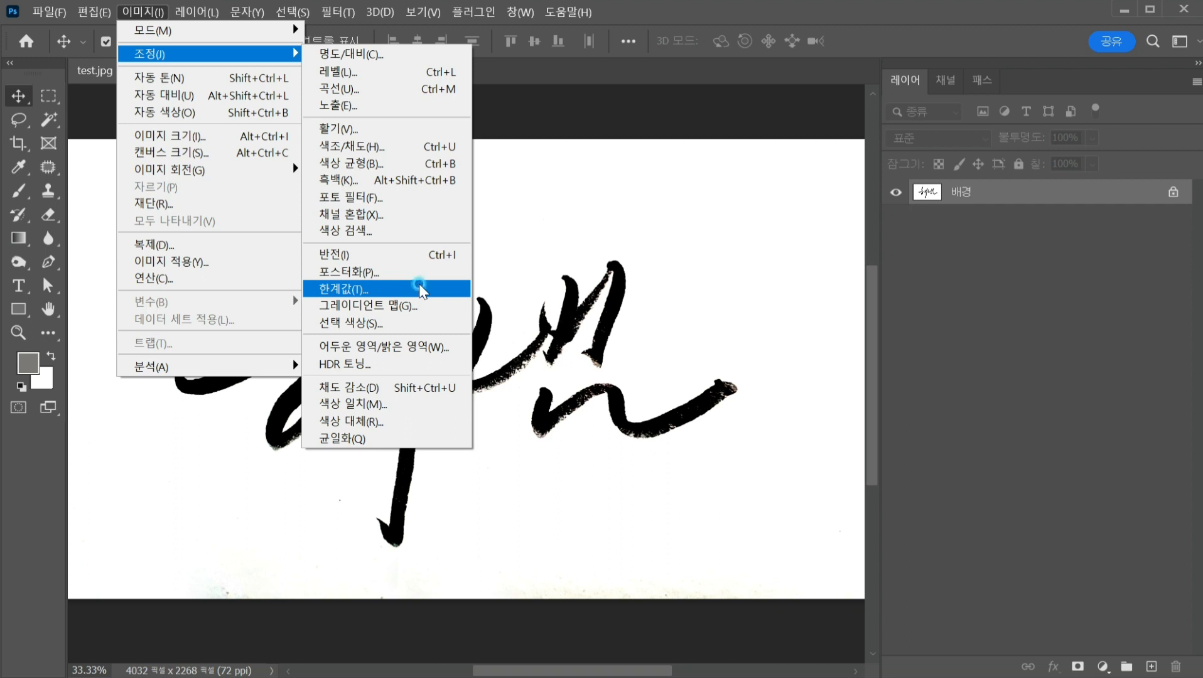
pyautogui.click(420, 290)
pyautogui.moveTo(770, 213)
pyautogui.mouseDown()
pyautogui.moveTo(547, 166)
pyautogui.moveTo(657, 154)
pyautogui.mouseUp()
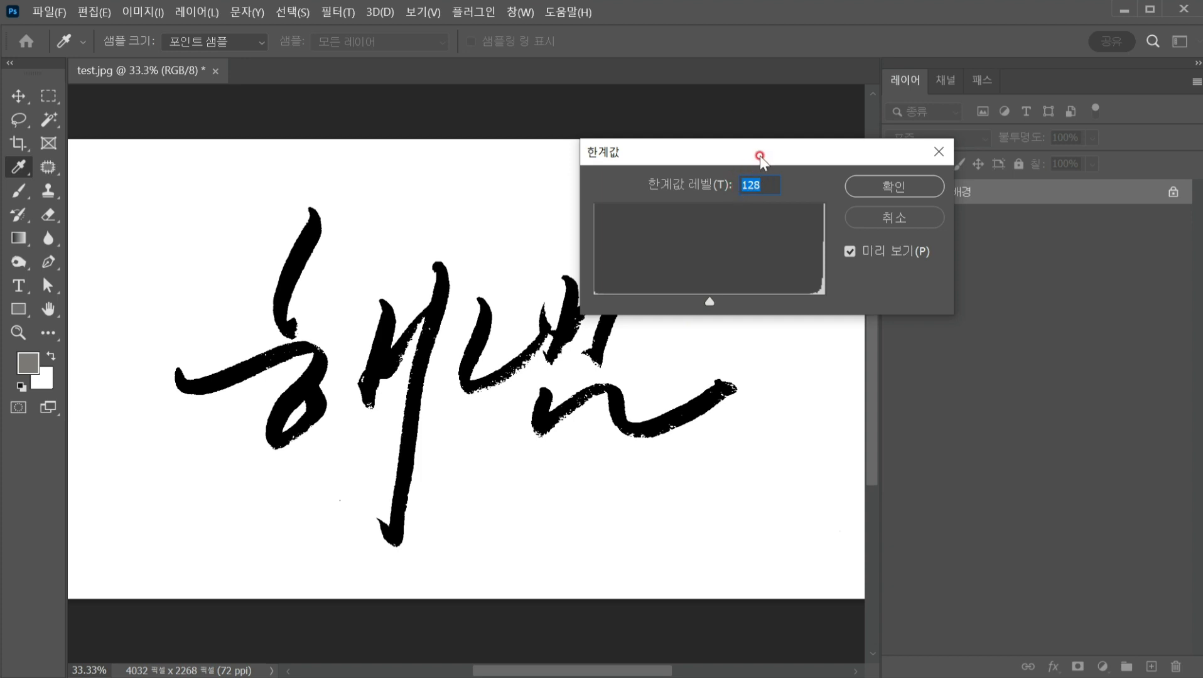
pyautogui.moveTo(759, 156); pyautogui.dragTo(890, 138)
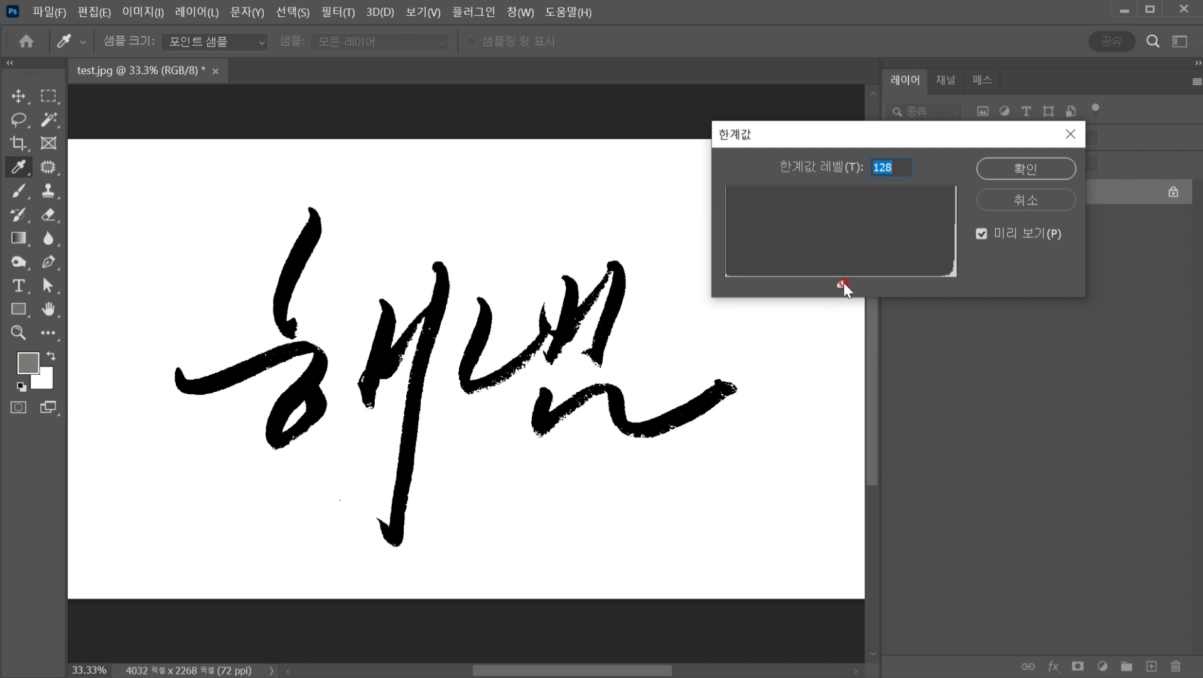
pyautogui.moveTo(841, 285)
pyautogui.mouseDown()
pyautogui.moveTo(716, 287)
pyautogui.moveTo(914, 274)
pyautogui.moveTo(737, 282)
pyautogui.moveTo(845, 274)
pyautogui.mouseUp()
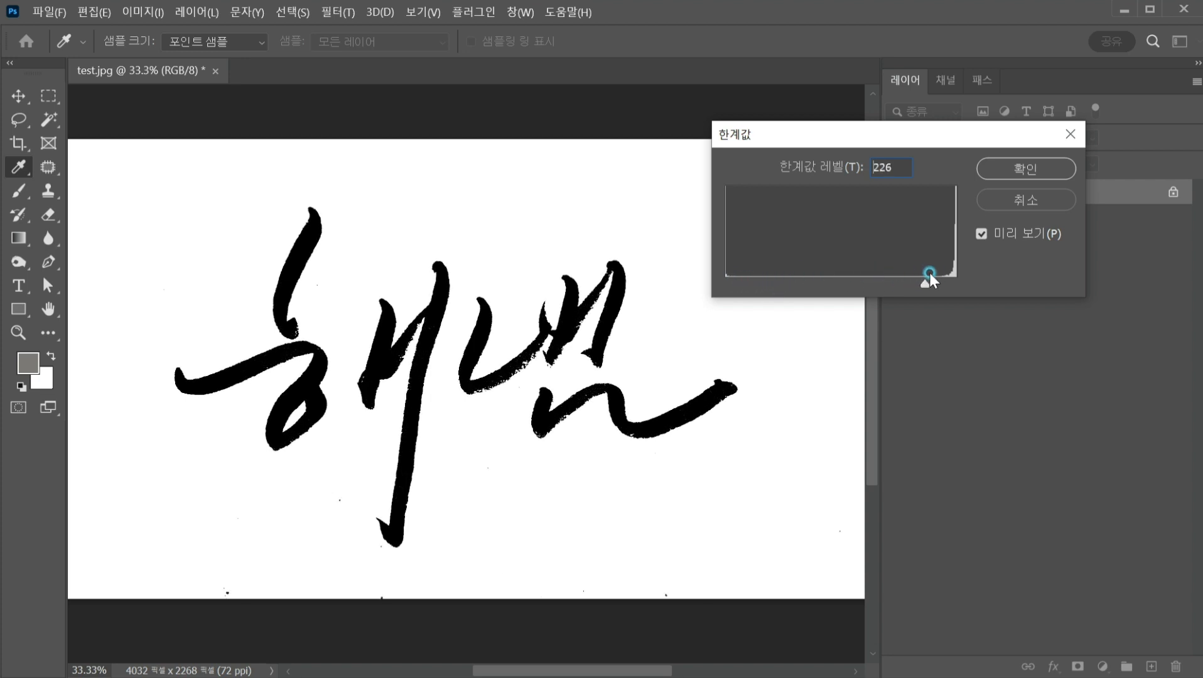
pyautogui.moveTo(929, 274)
pyautogui.mouseDown()
pyautogui.moveTo(946, 273)
pyautogui.moveTo(906, 271)
pyautogui.moveTo(966, 270)
pyautogui.moveTo(864, 287)
pyautogui.moveTo(992, 282)
pyautogui.moveTo(815, 283)
pyautogui.moveTo(942, 283)
pyautogui.moveTo(911, 280)
pyautogui.moveTo(933, 279)
pyautogui.mouseUp()
pyautogui.moveTo(937, 279)
pyautogui.mouseDown()
pyautogui.moveTo(879, 280)
pyautogui.moveTo(931, 279)
pyautogui.mouseUp()
pyautogui.click(933, 279)
pyautogui.click(1013, 167)
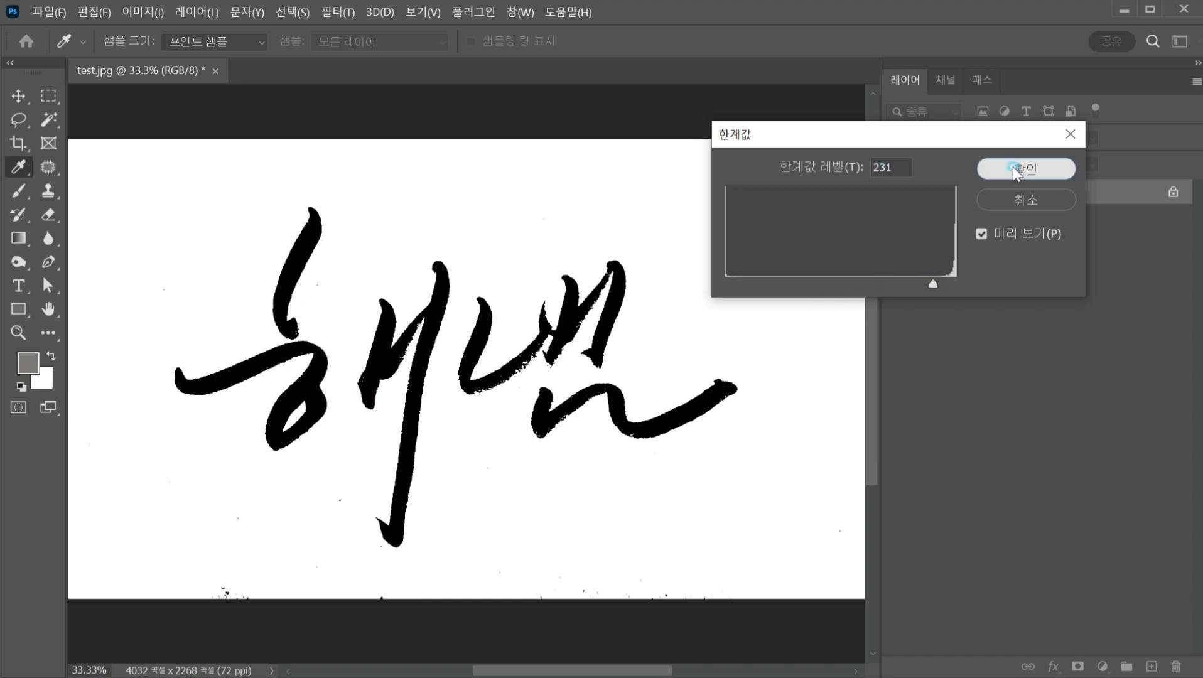
pyautogui.press('Return')
pyautogui.press('v')
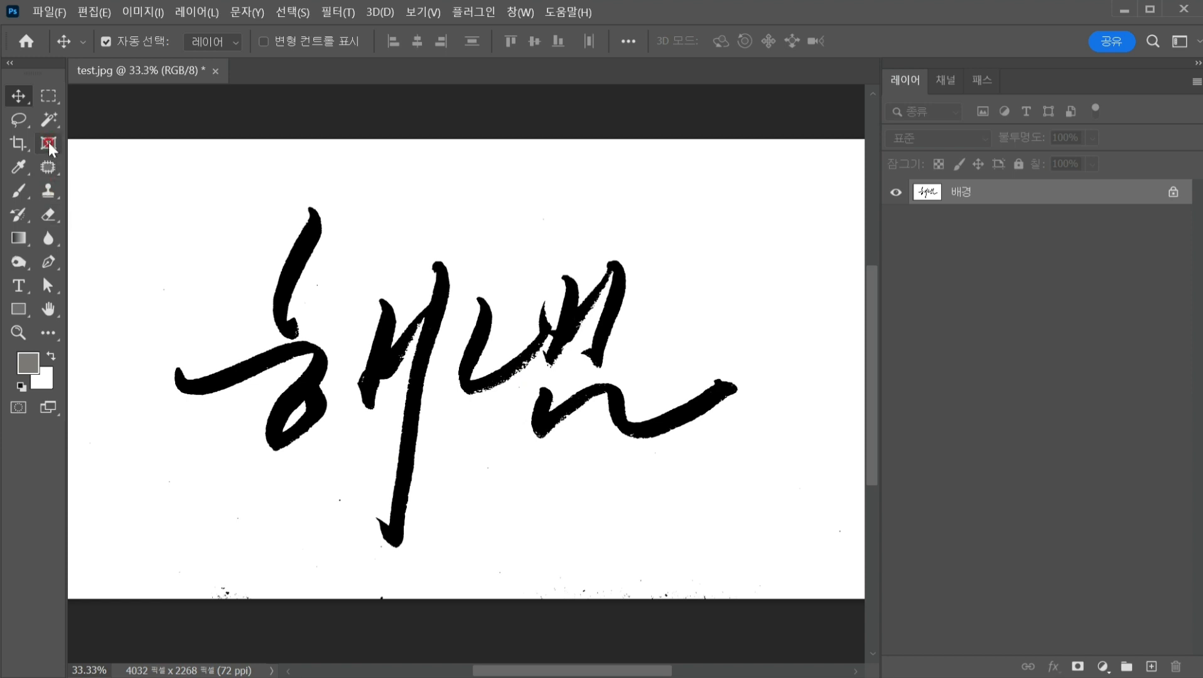
# Step: Cover the black specks along the photo's lower-left edge with the Clone Stamp, using nearby clean white paper as the source
pyautogui.click(48, 191)
pyautogui.keyDown('alt'); pyautogui.click(178, 532); pyautogui.keyUp('alt')
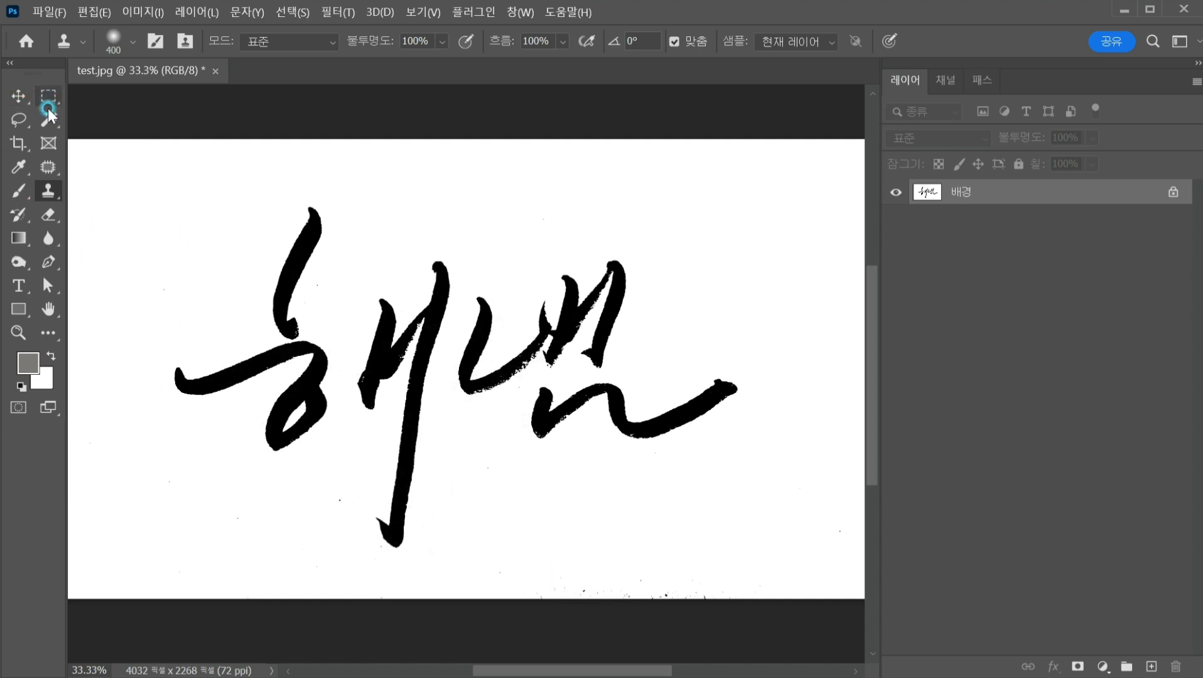
pyautogui.moveTo(47, 108); pyautogui.dragTo(47, 117)
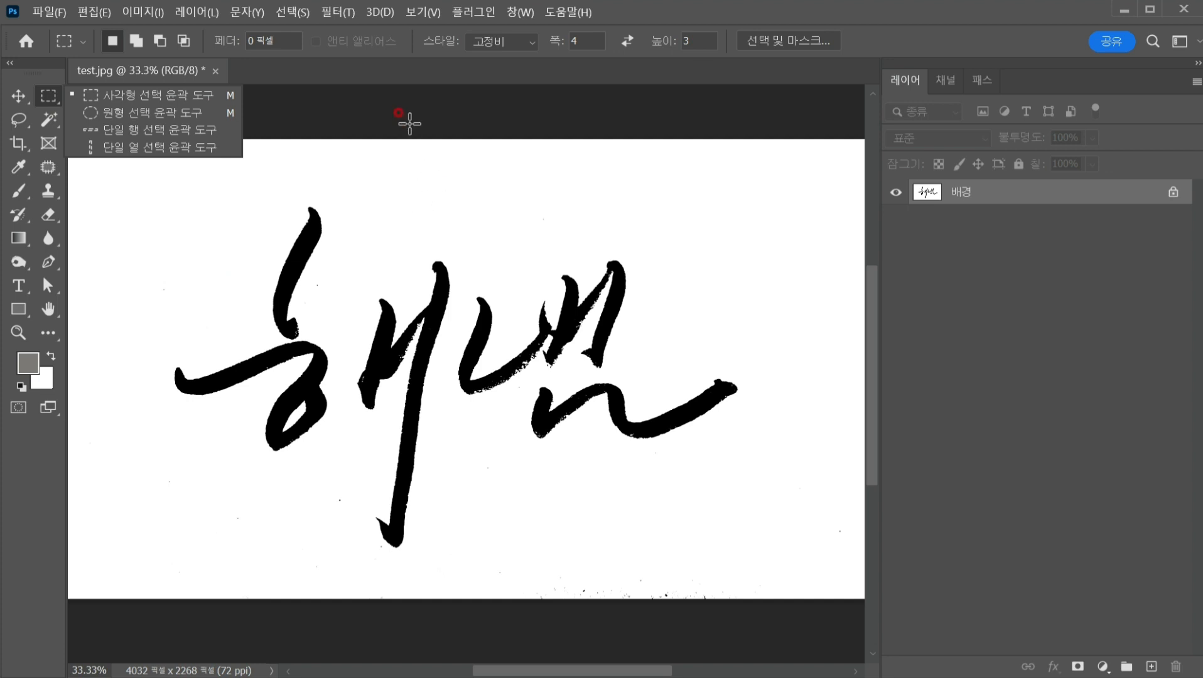
pyautogui.click(938, 194)
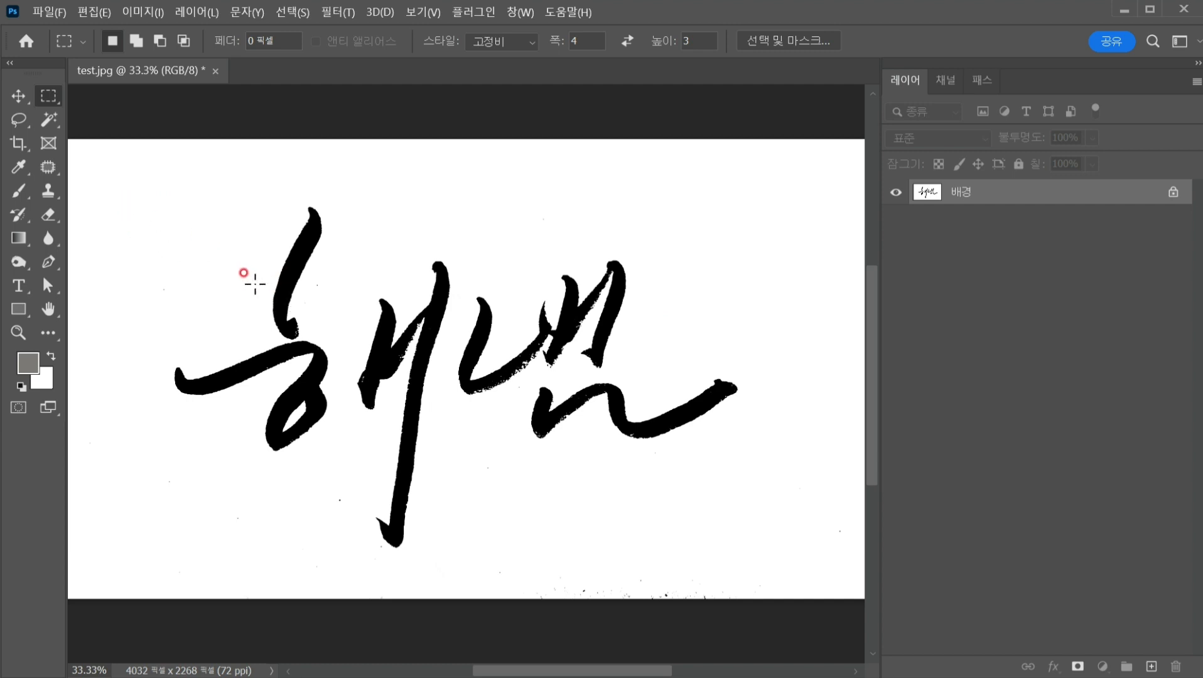
# Step: Use the Magic Wand with tolerance 0 and Contiguous off to select the white background, followed by all the black lettering
pyautogui.click(53, 123)
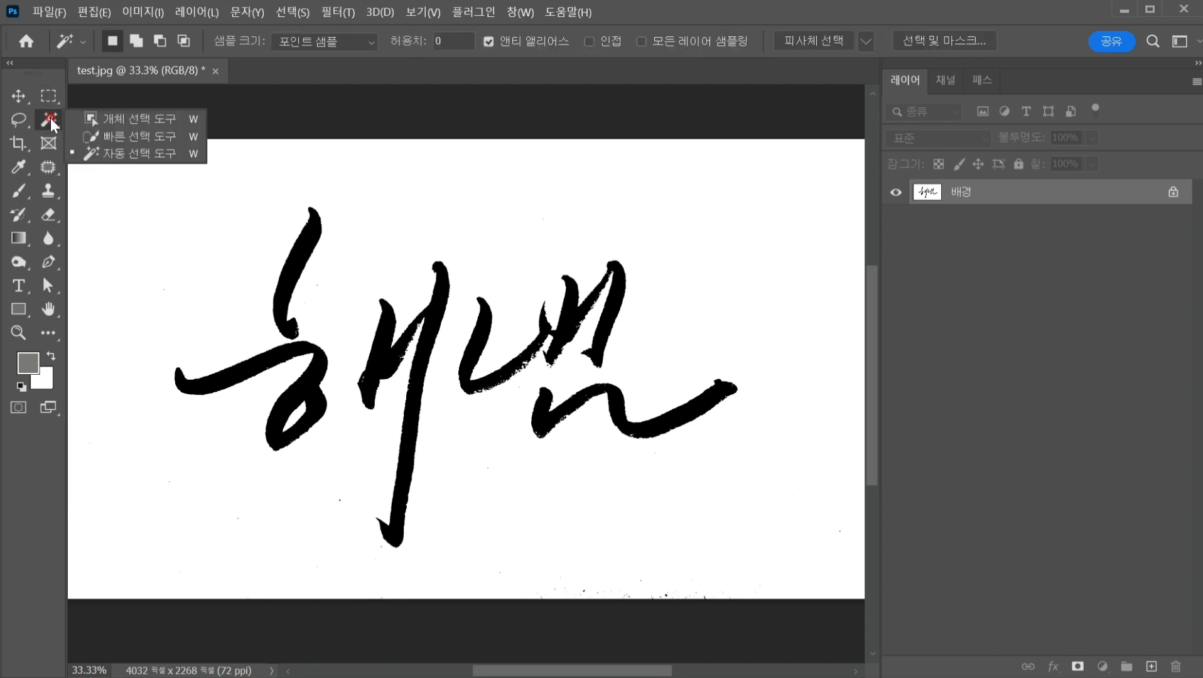
pyautogui.click(54, 125)
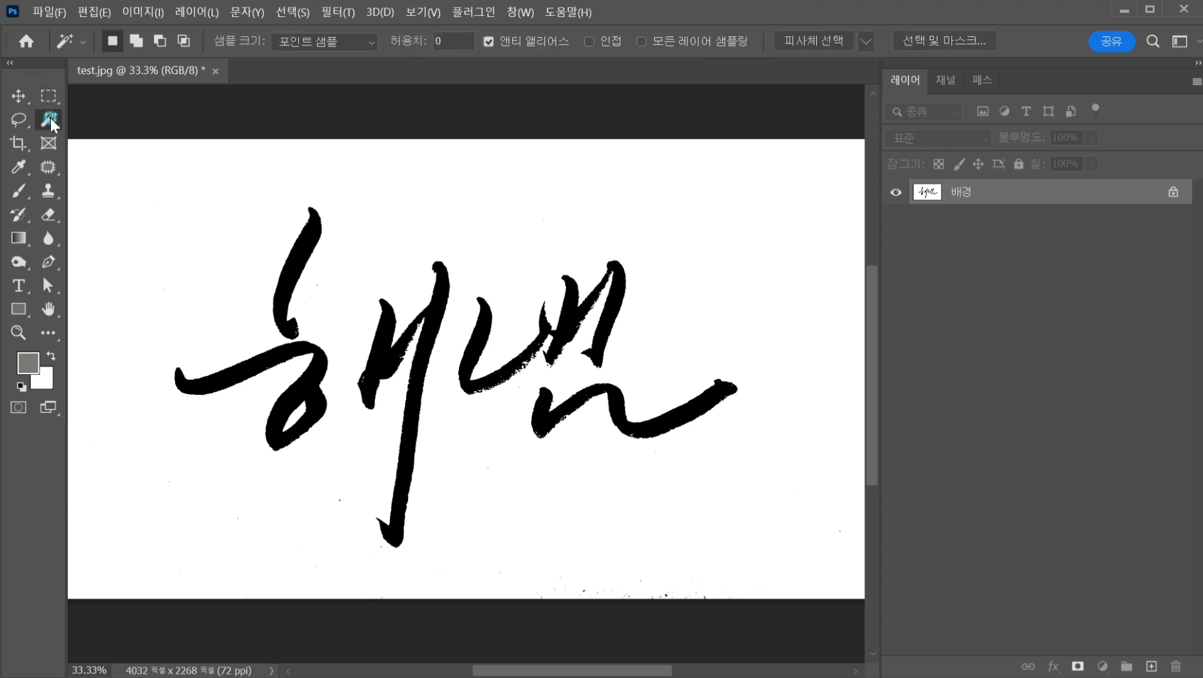
pyautogui.click(50, 119)
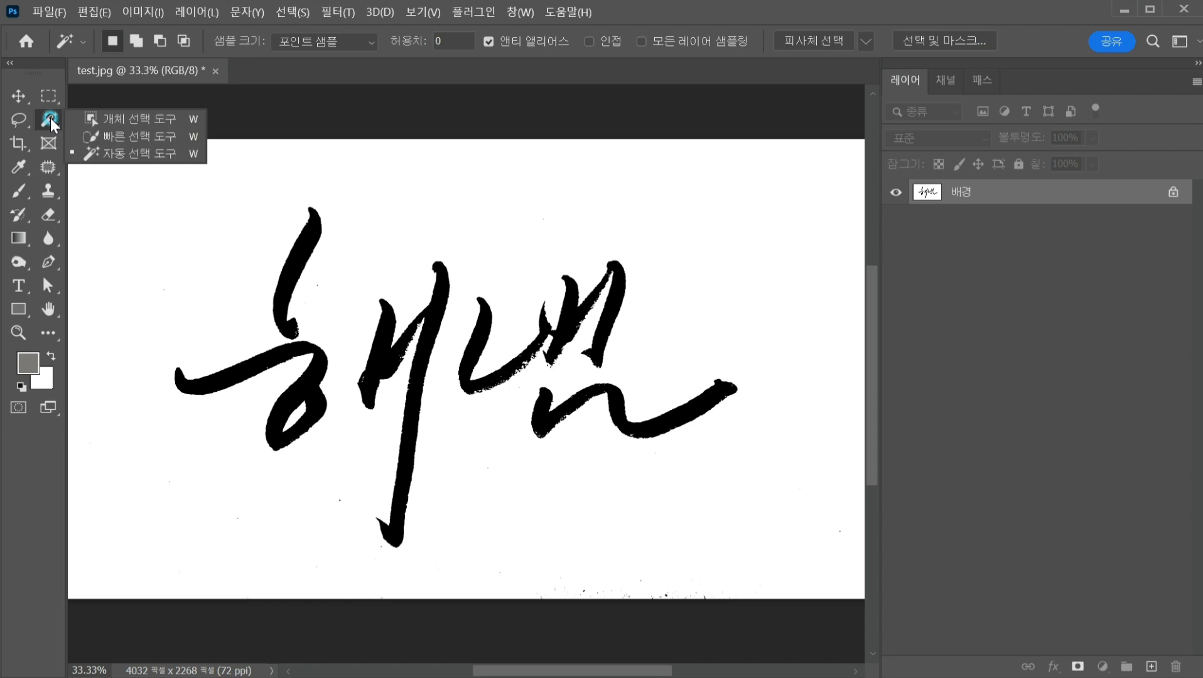
pyautogui.click(170, 157)
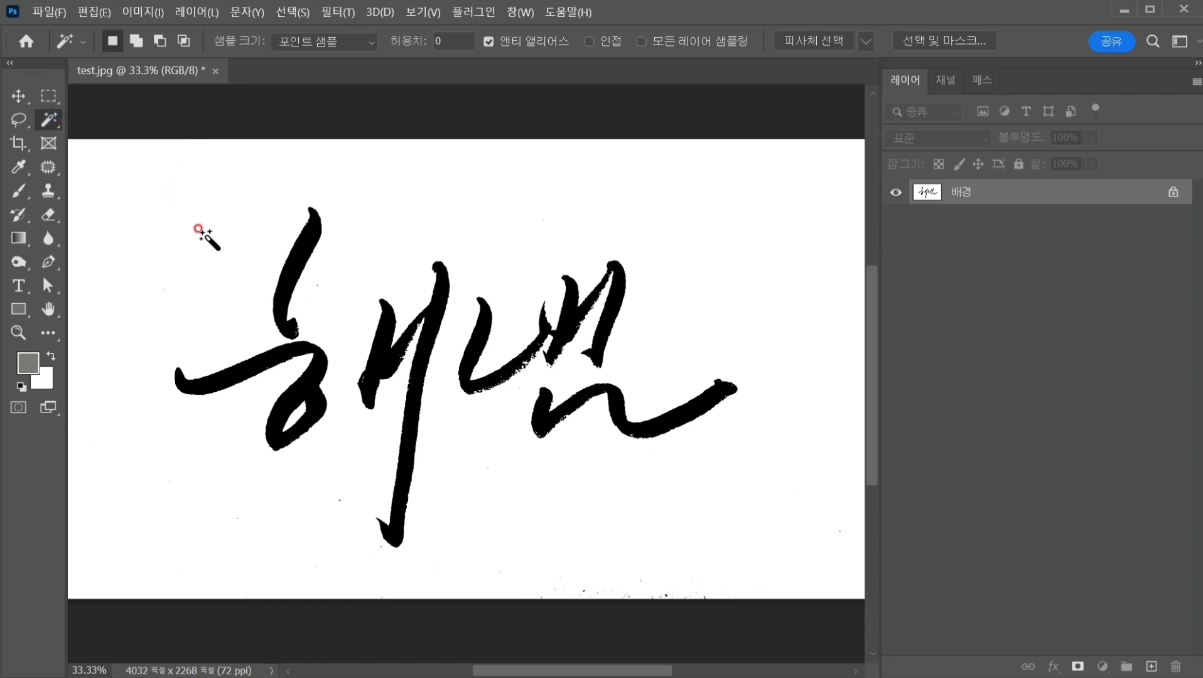
pyautogui.click(216, 247)
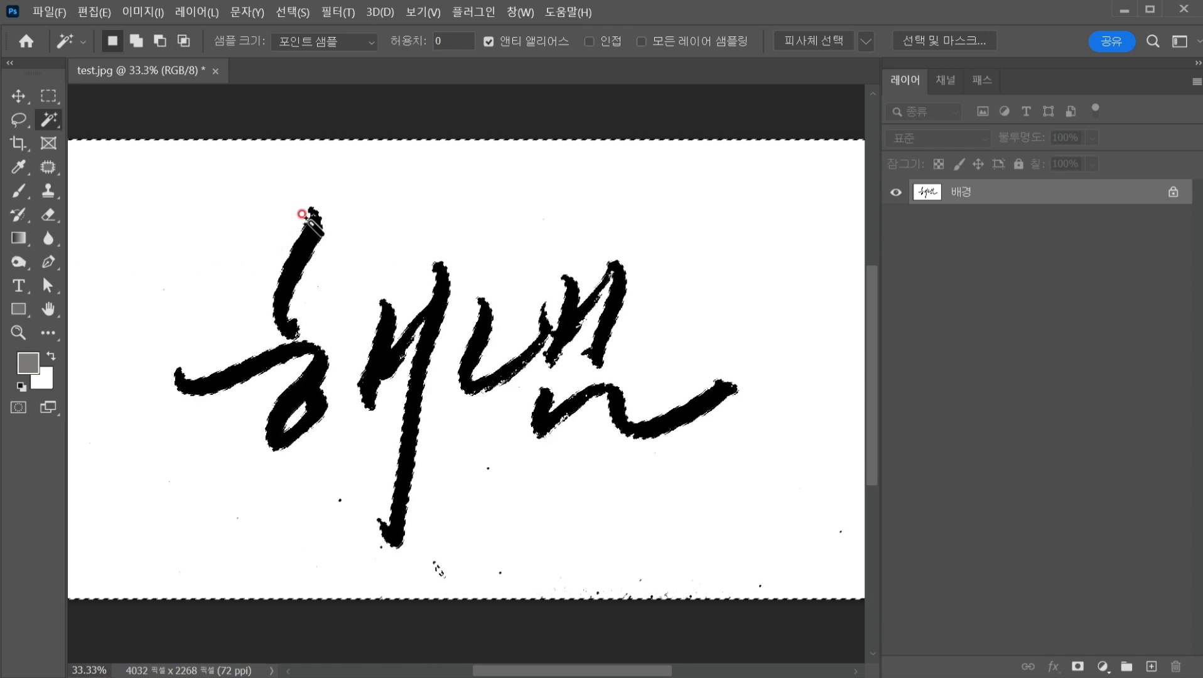
pyautogui.click(306, 239)
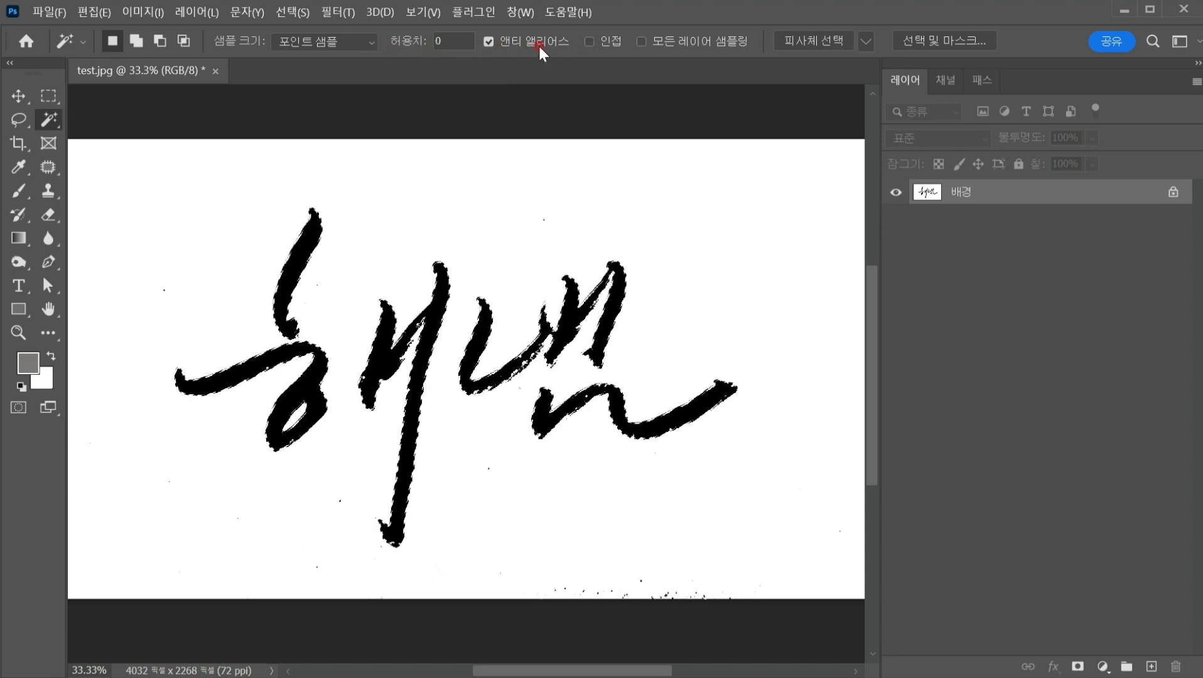
# Step: Turn on Contiguous, clear the selection, and try picking separate connected strokes of the lettering with the Magic Wand
pyautogui.click(592, 42)
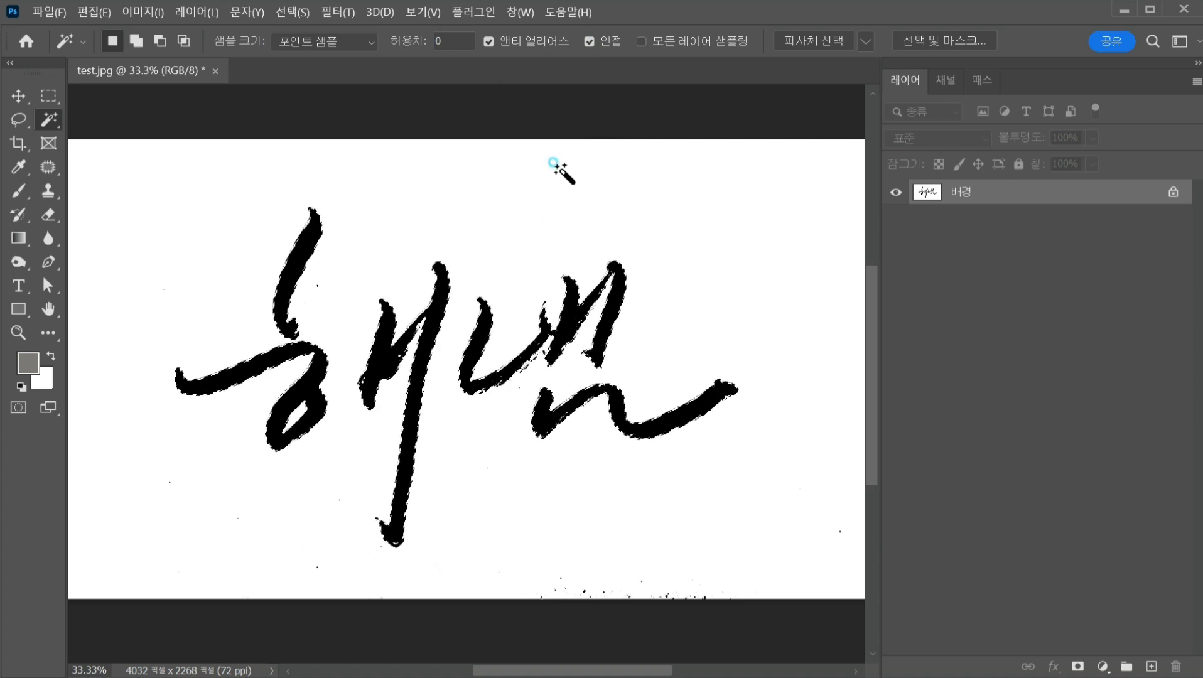
pyautogui.click(501, 189)
pyautogui.hotkey('ctrl', 'd')
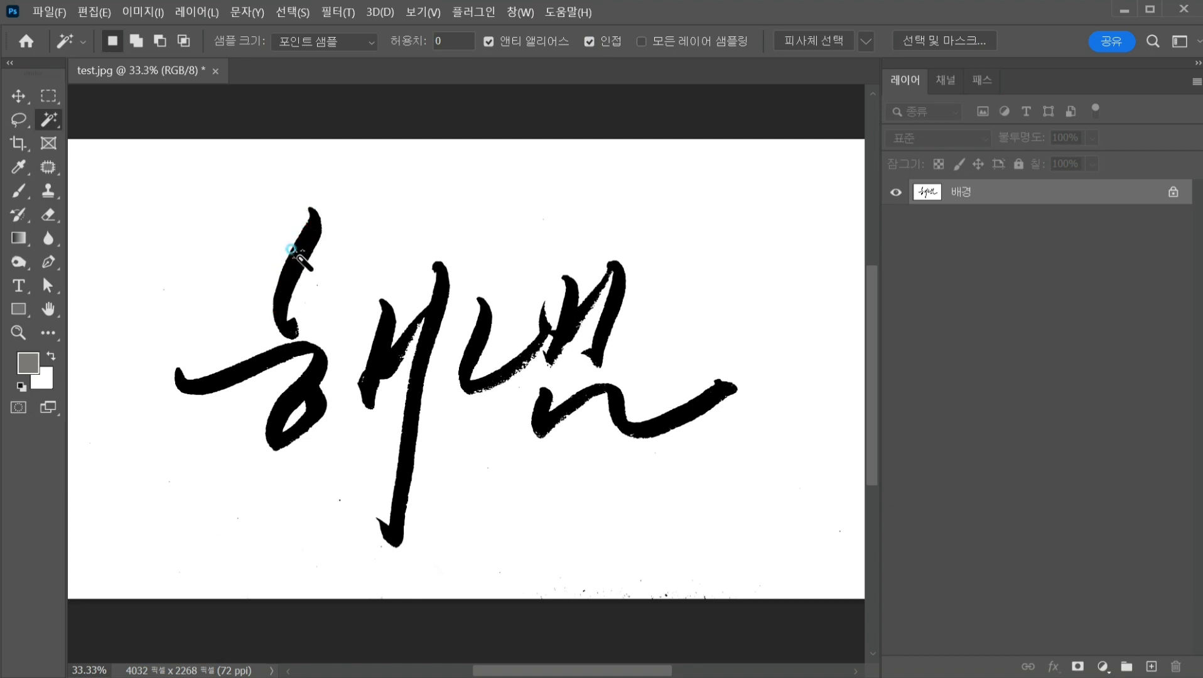
pyautogui.click(286, 267)
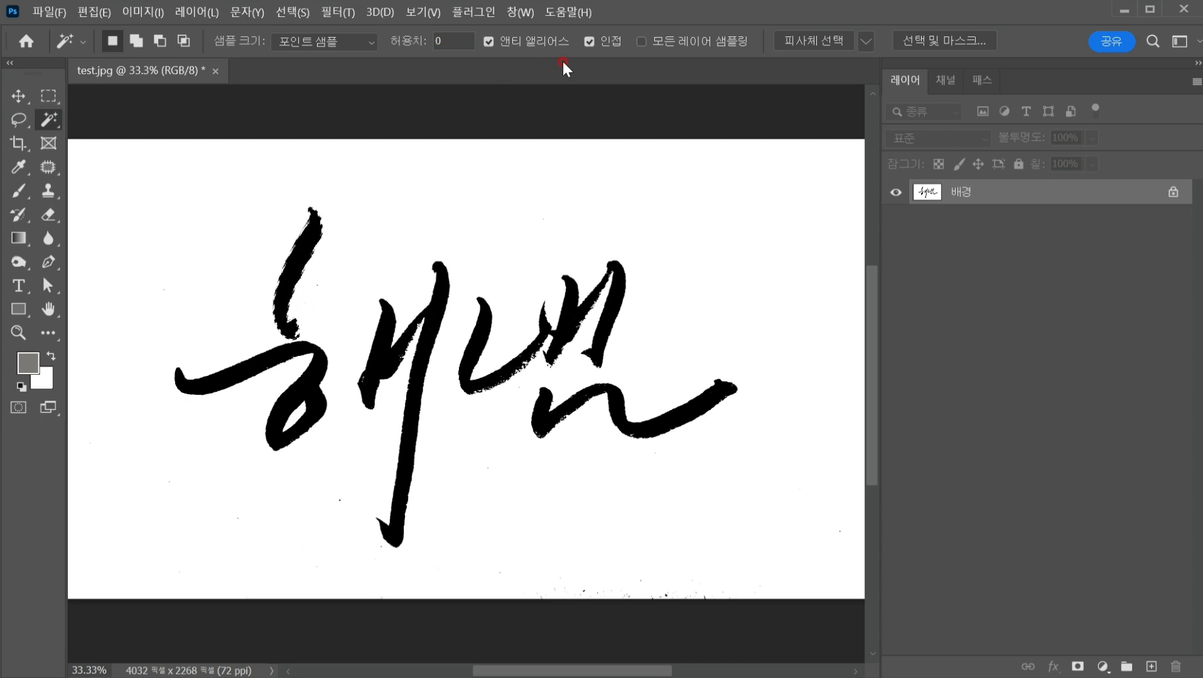
pyautogui.click(383, 360)
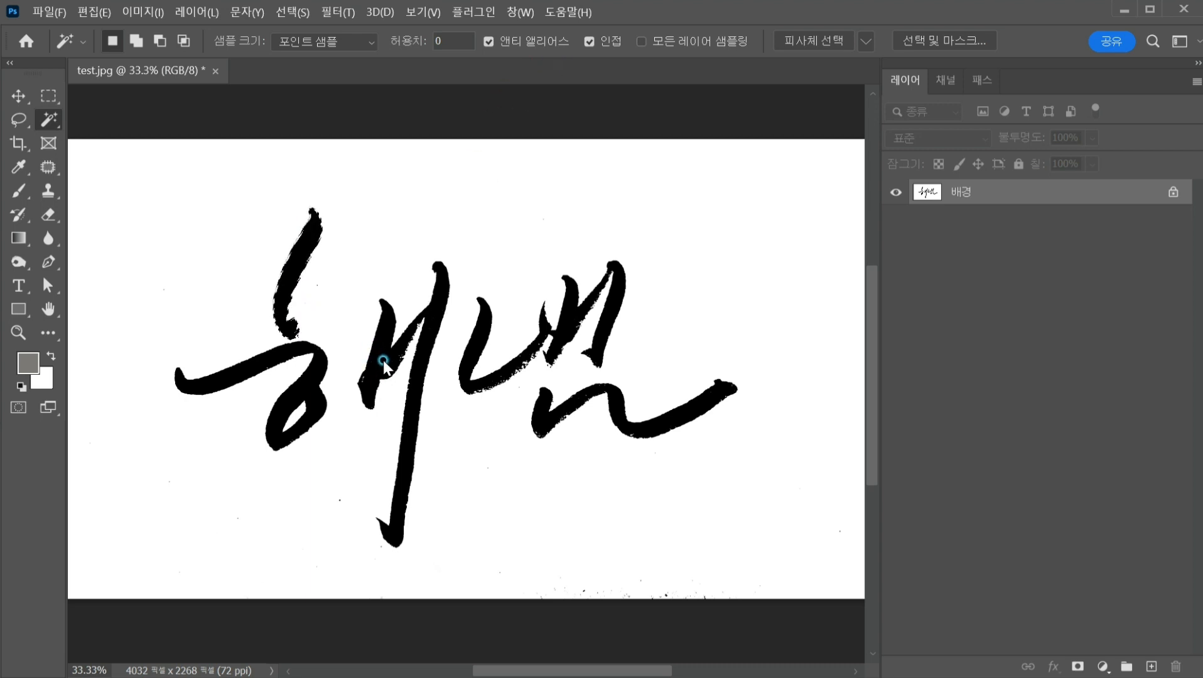
pyautogui.click(467, 342)
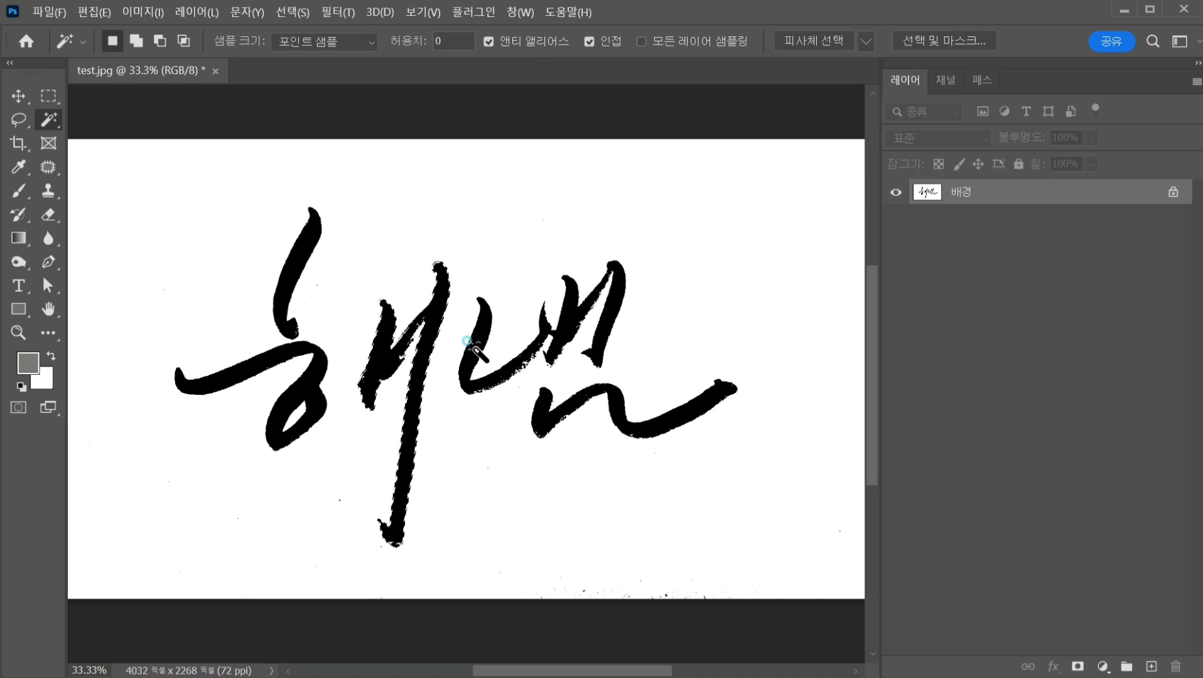
pyautogui.click(548, 407)
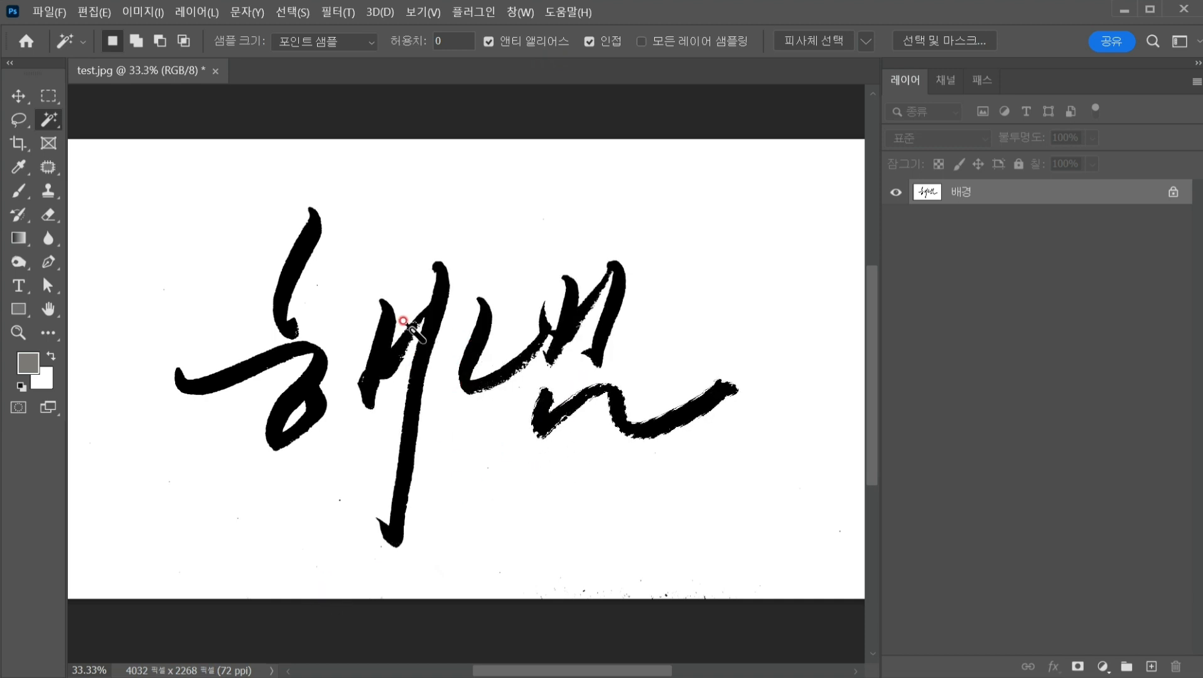
pyautogui.keyDown('shift'); pyautogui.click(469, 335); pyautogui.keyUp('shift')
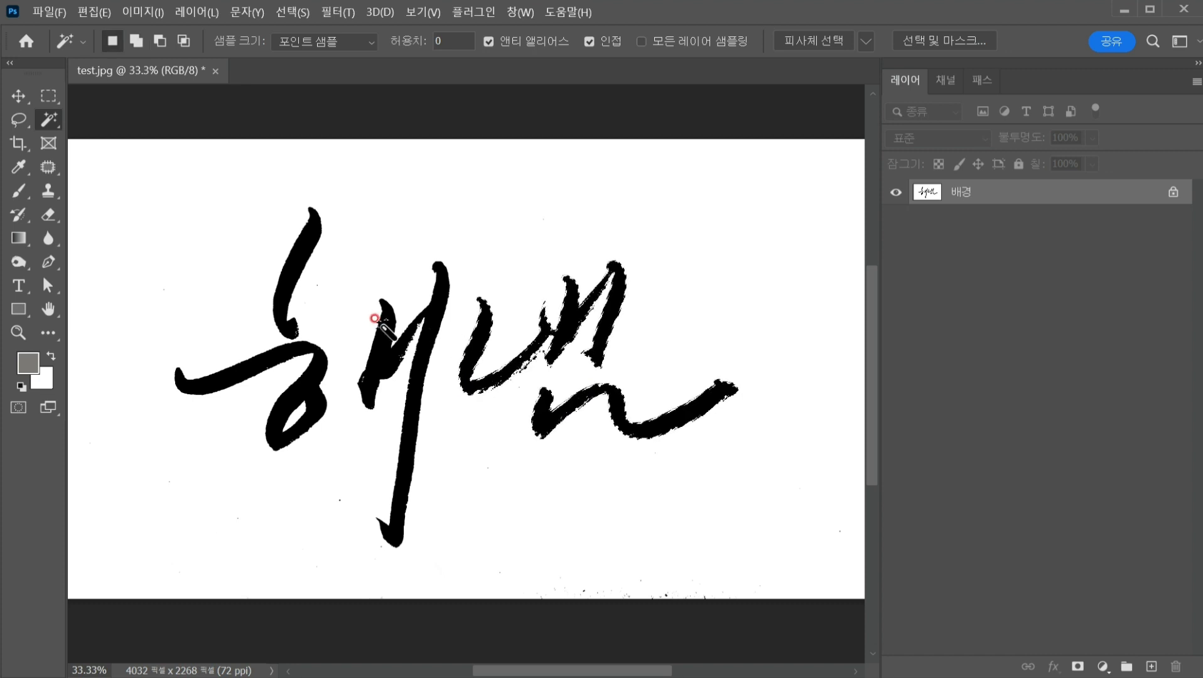
pyautogui.click(296, 261)
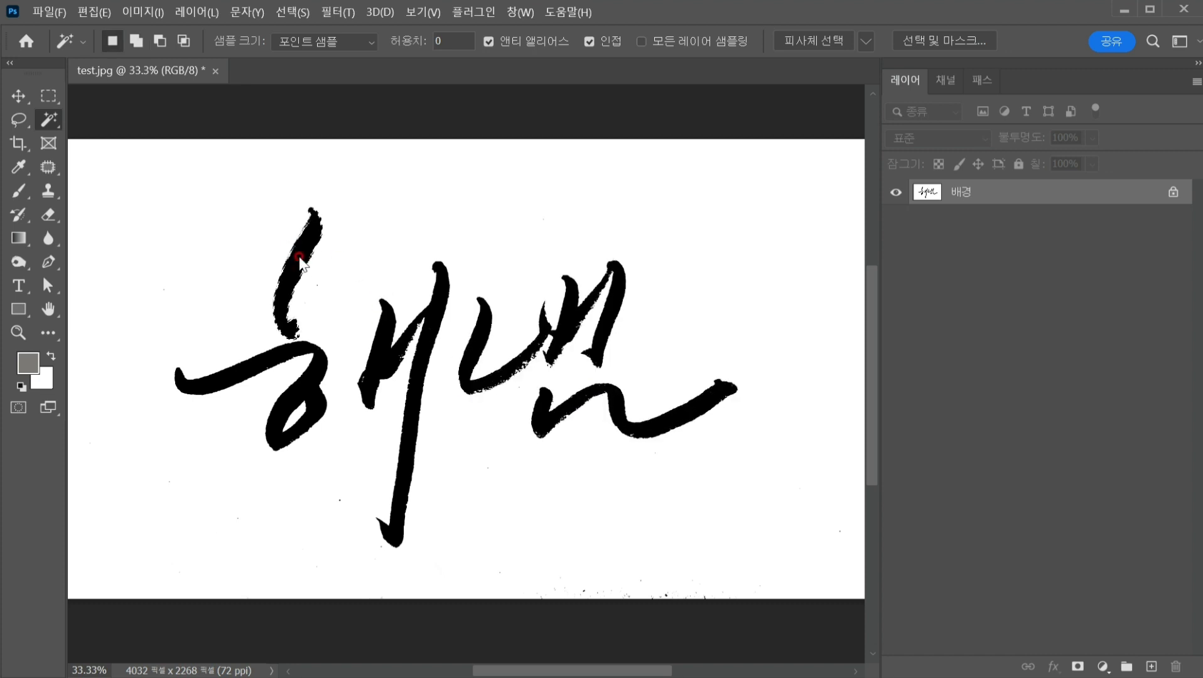
pyautogui.click(366, 355)
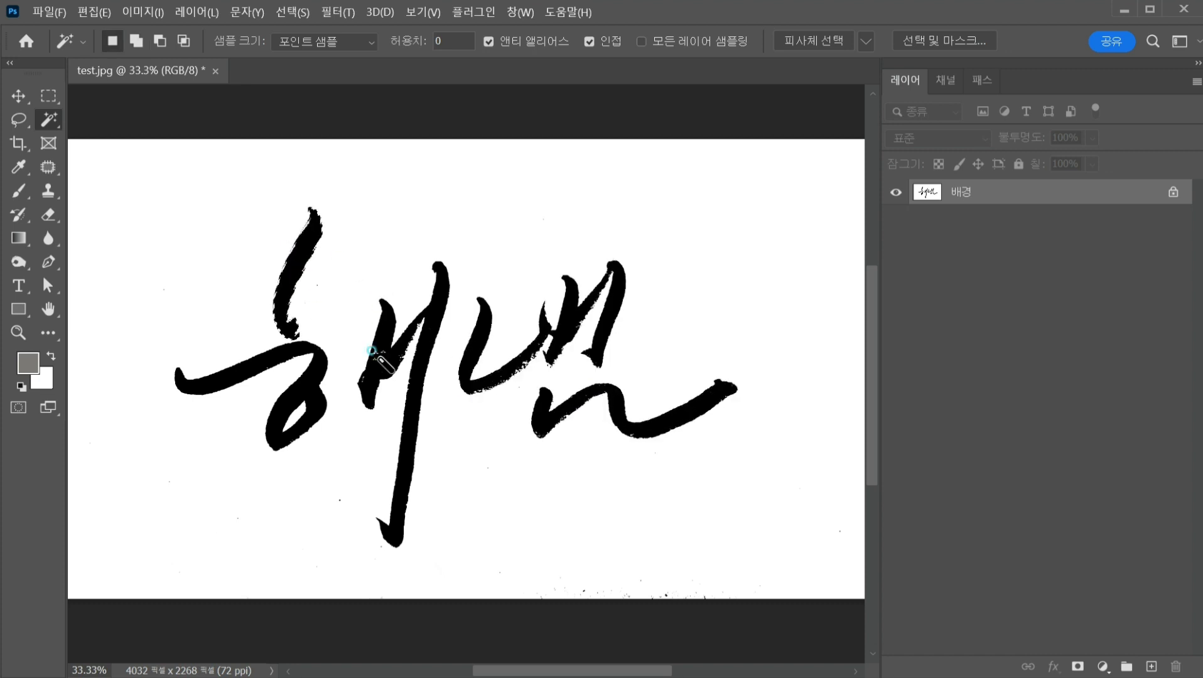
# Step: Select all the black lettering at once with Contiguous off and copy it to a new layer
pyautogui.click(588, 41)
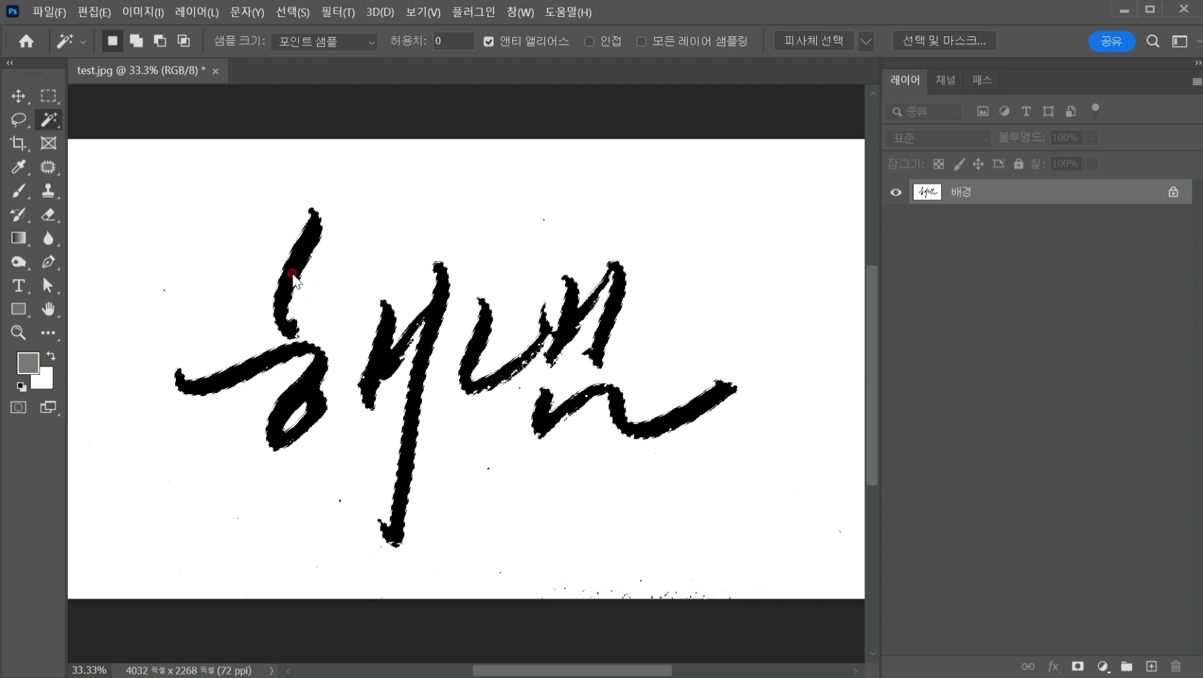
pyautogui.click(312, 400)
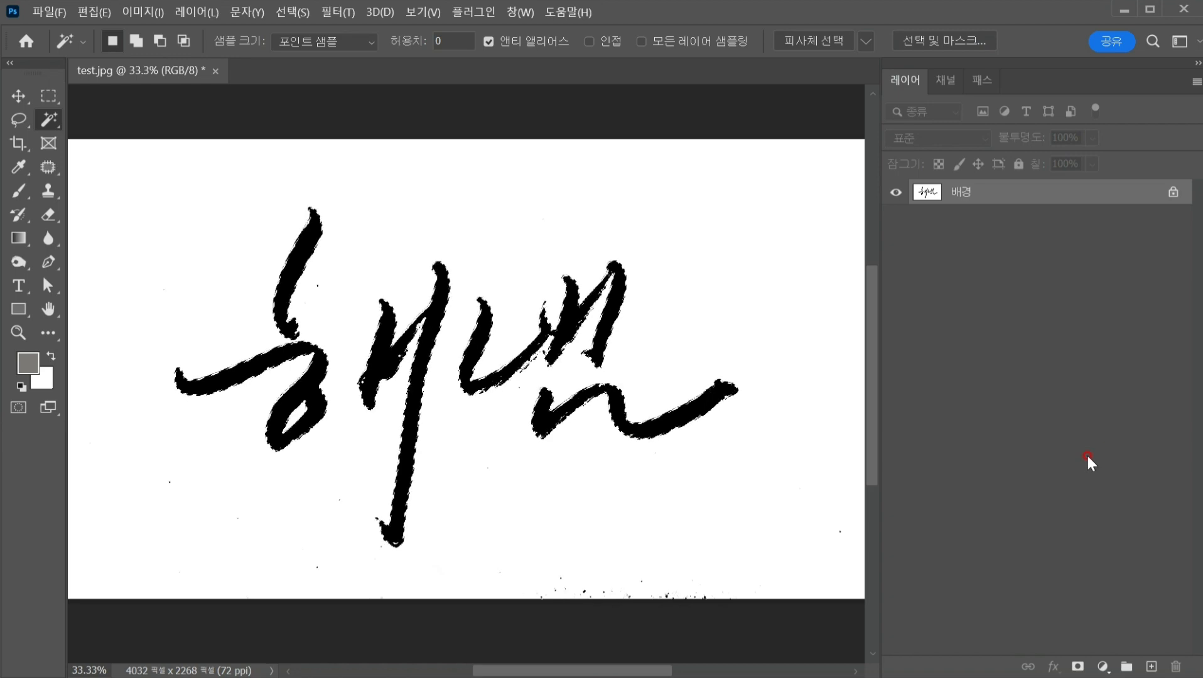
pyautogui.hotkey('ctrl', 'j')
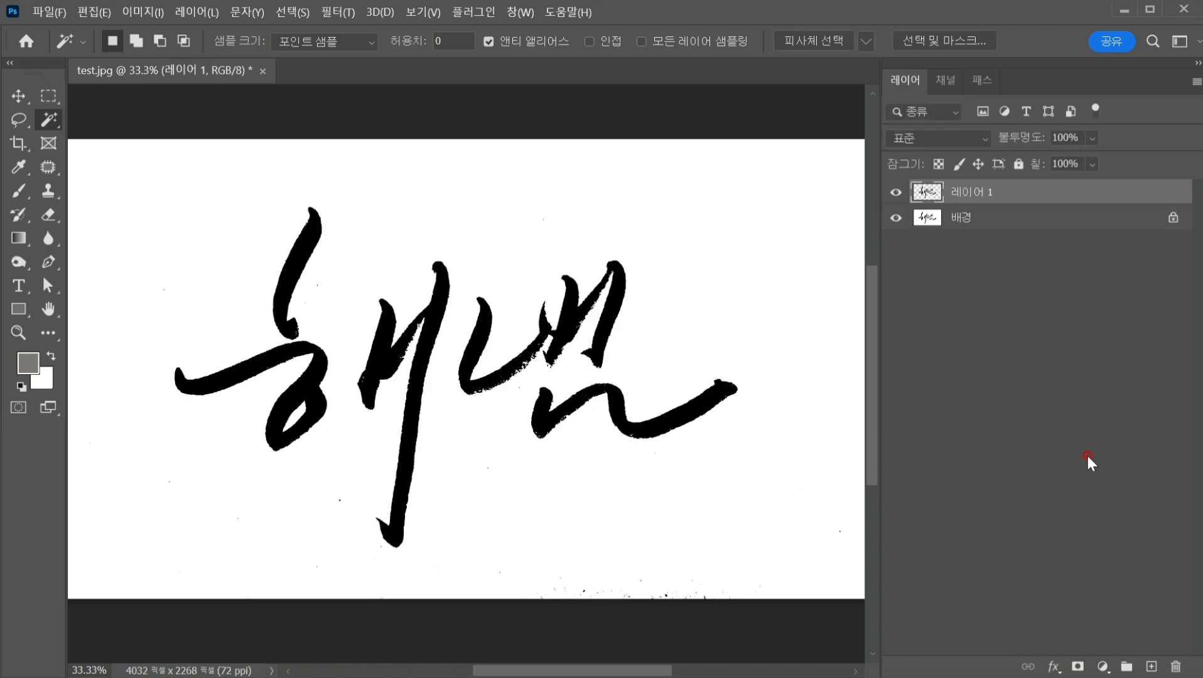
# Step: Hide the background layer and add an empty layer directly beneath the extracted lettering
pyautogui.click(896, 217)
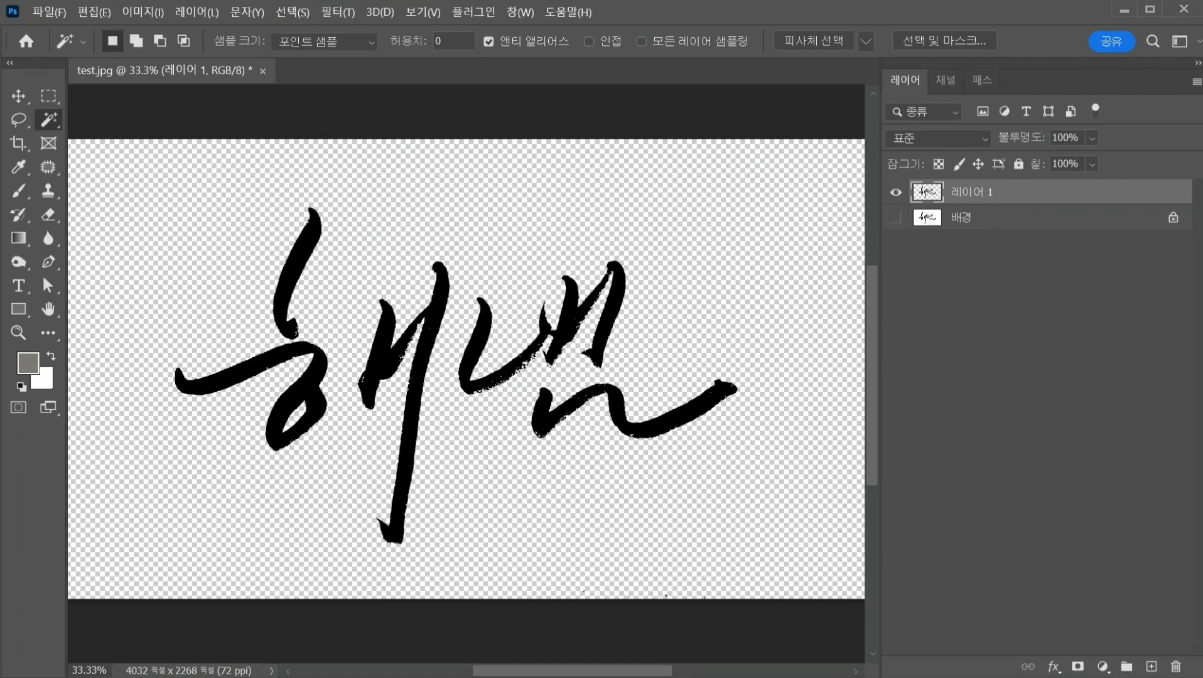
pyautogui.click(1152, 667)
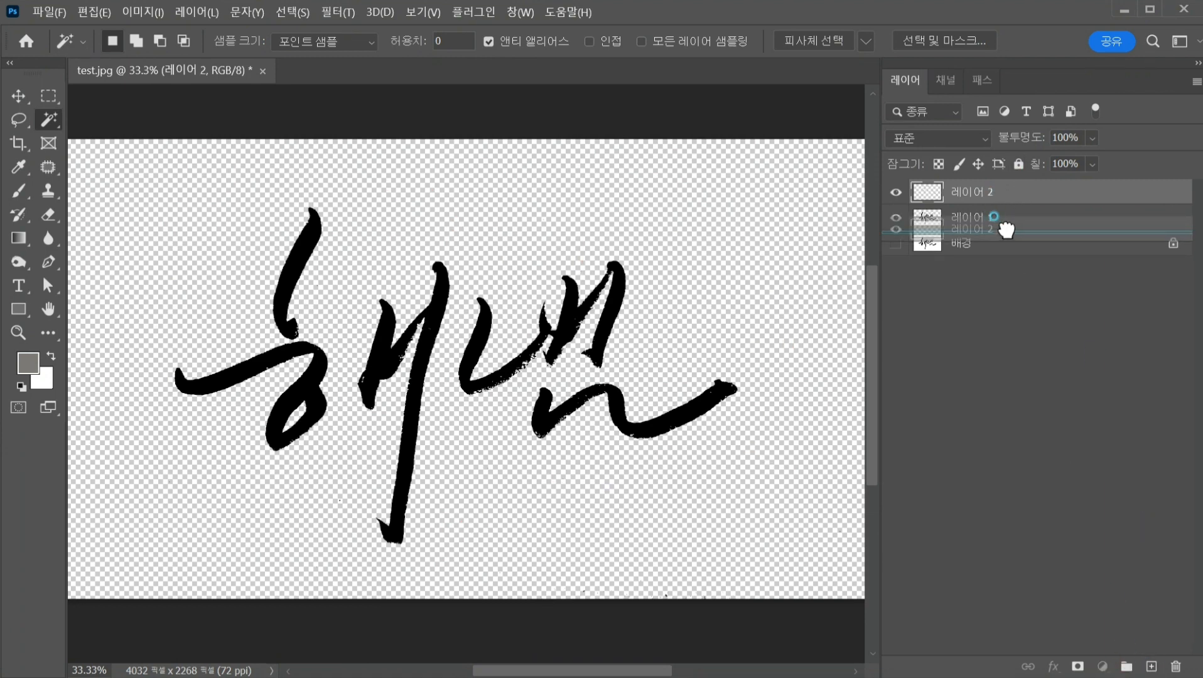
pyautogui.moveTo(961, 216)
pyautogui.mouseDown()
pyautogui.moveTo(959, 194)
pyautogui.moveTo(962, 222)
pyautogui.moveTo(977, 229)
pyautogui.mouseUp()
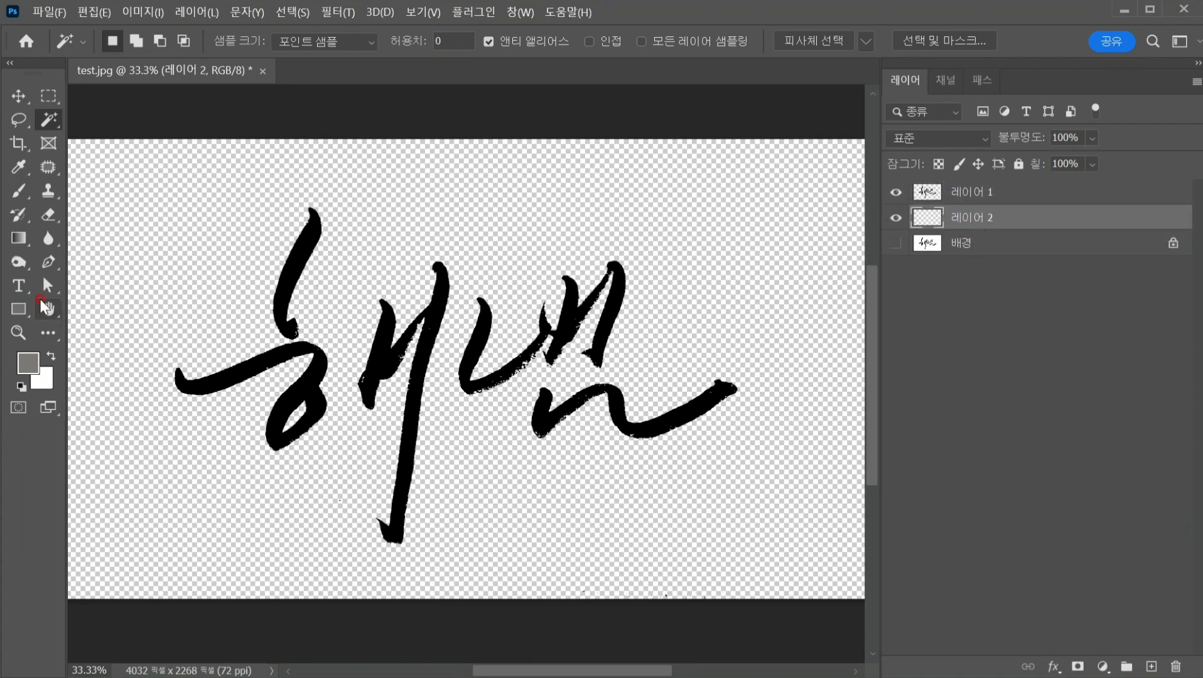
# Step: Set the foreground colour to yellow e8c01e and fill the empty layer beneath the lettering with it
pyautogui.click(29, 360)
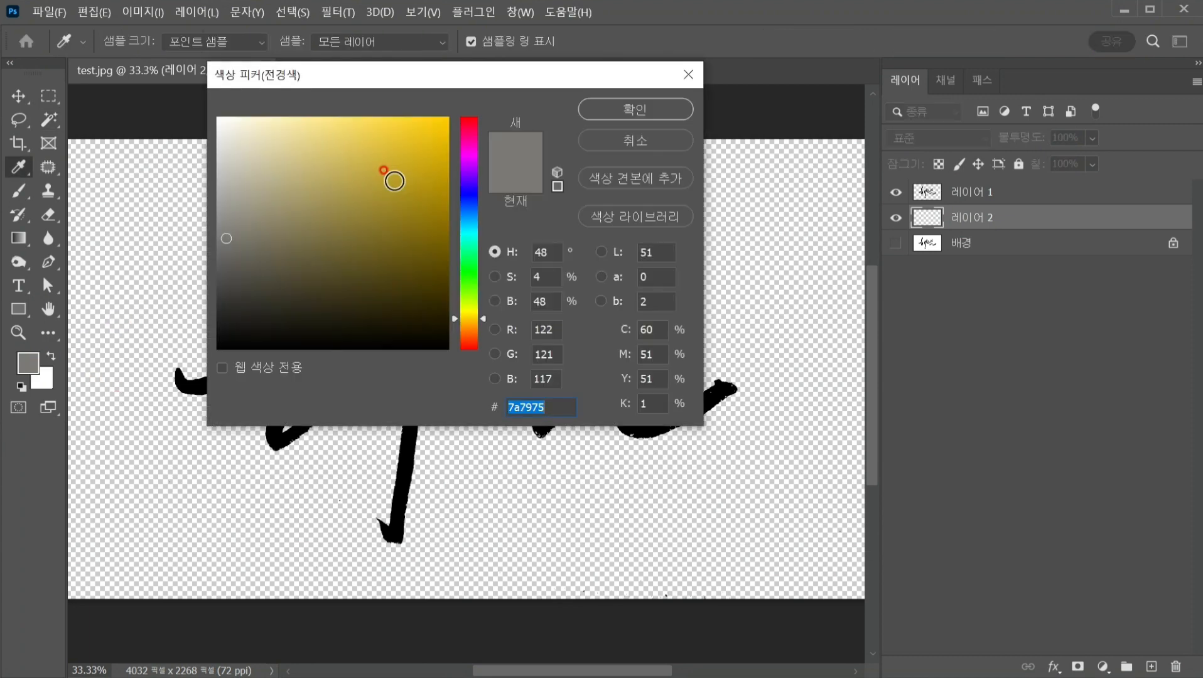
pyautogui.click(419, 137)
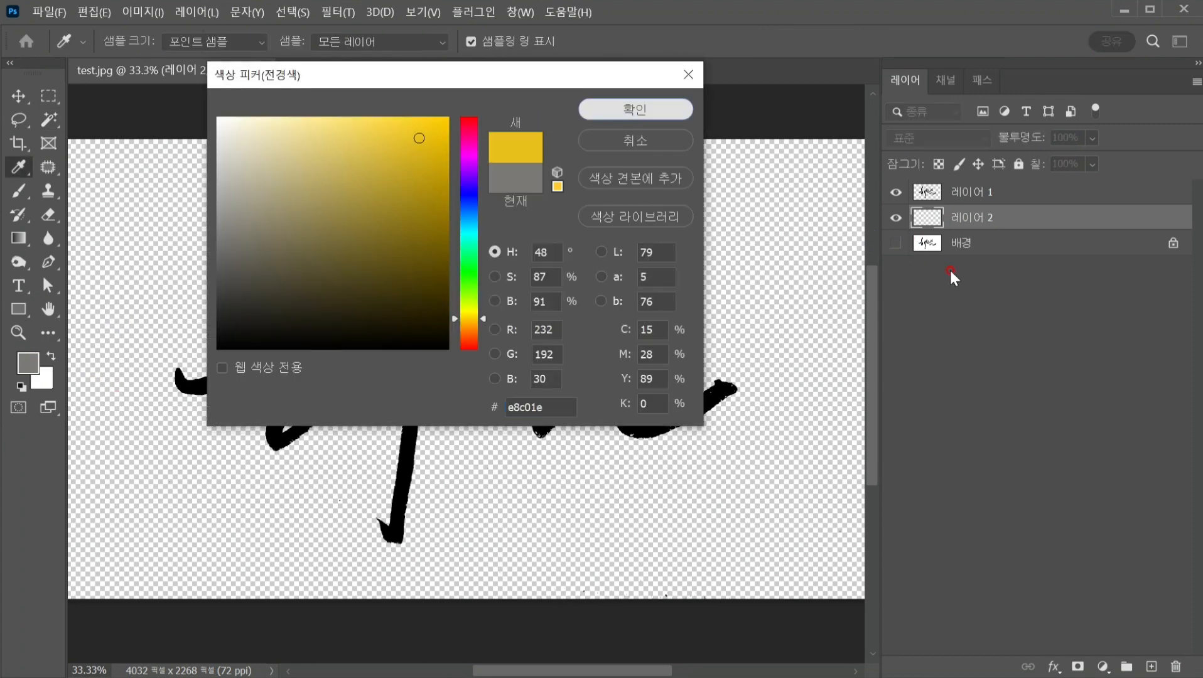
pyautogui.press('Return')
pyautogui.press('w')
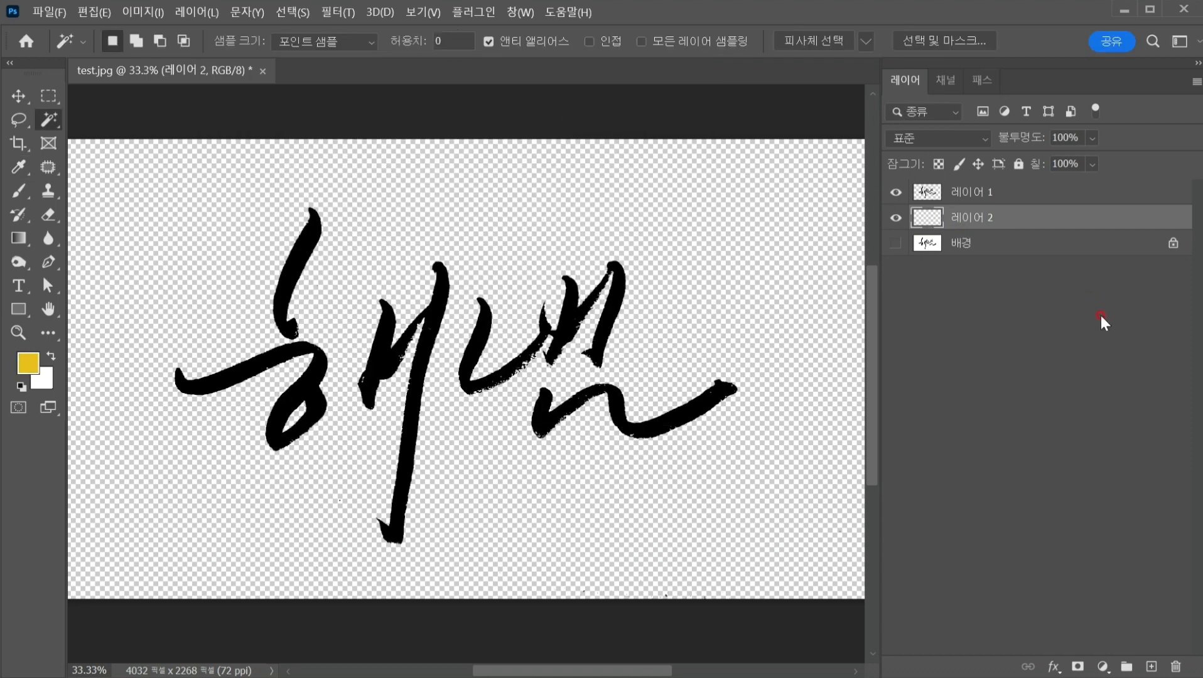
pyautogui.hotkey('alt', 'BackSpace')
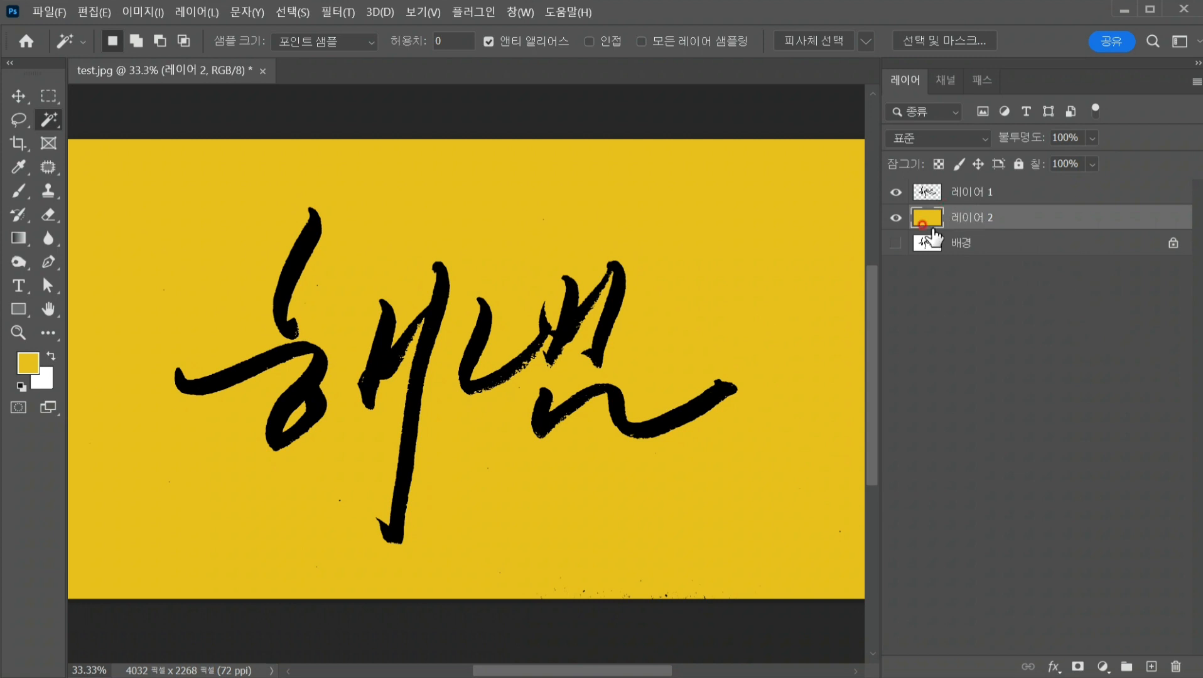
pyautogui.click(22, 237)
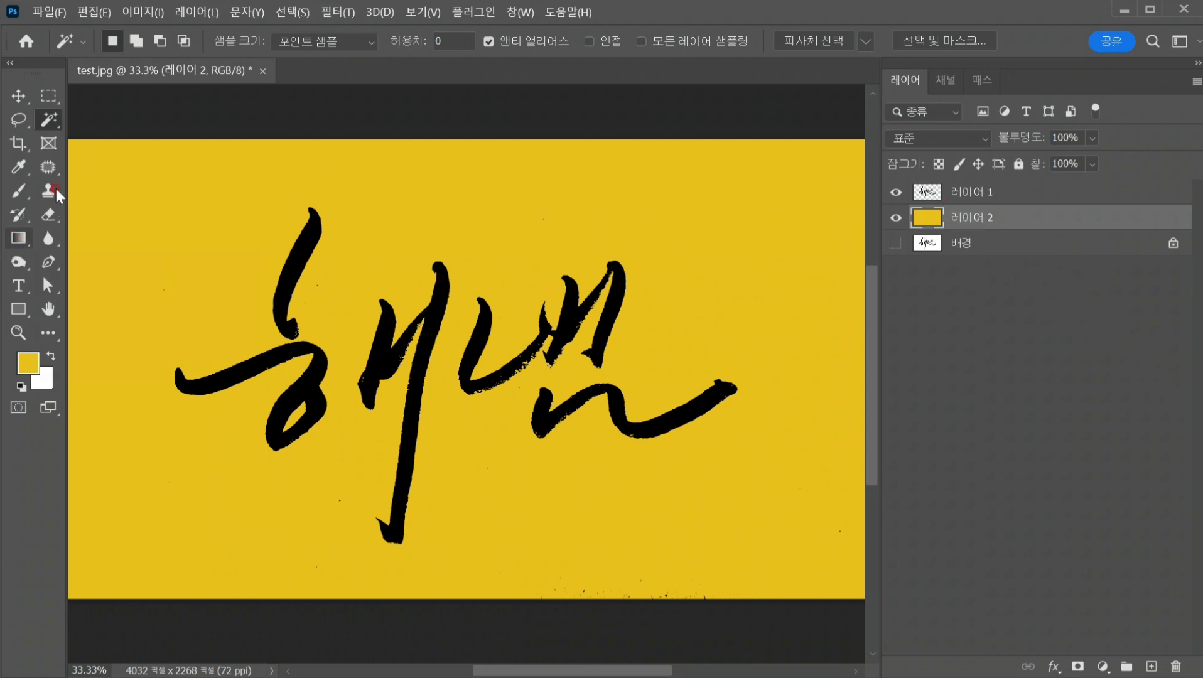
# Step: Choose the Brush tool and set the foreground colour to crimson ae335c
pyautogui.click(18, 190)
pyautogui.click(29, 368)
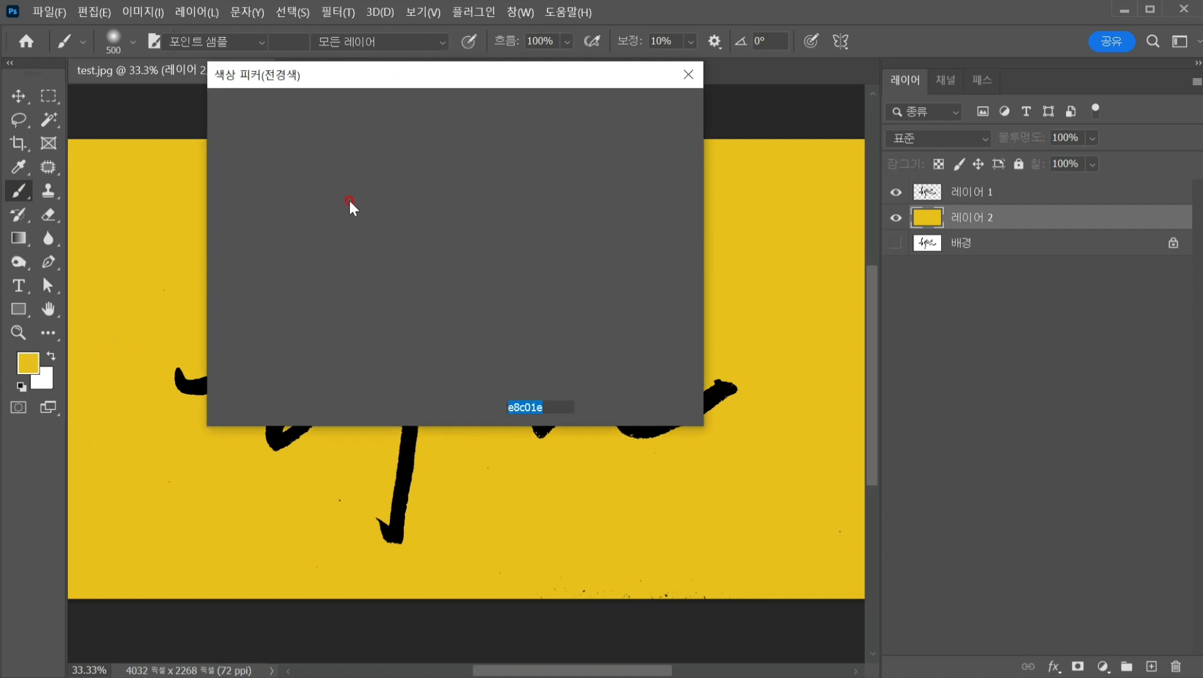
pyautogui.click(381, 190)
pyautogui.click(470, 131)
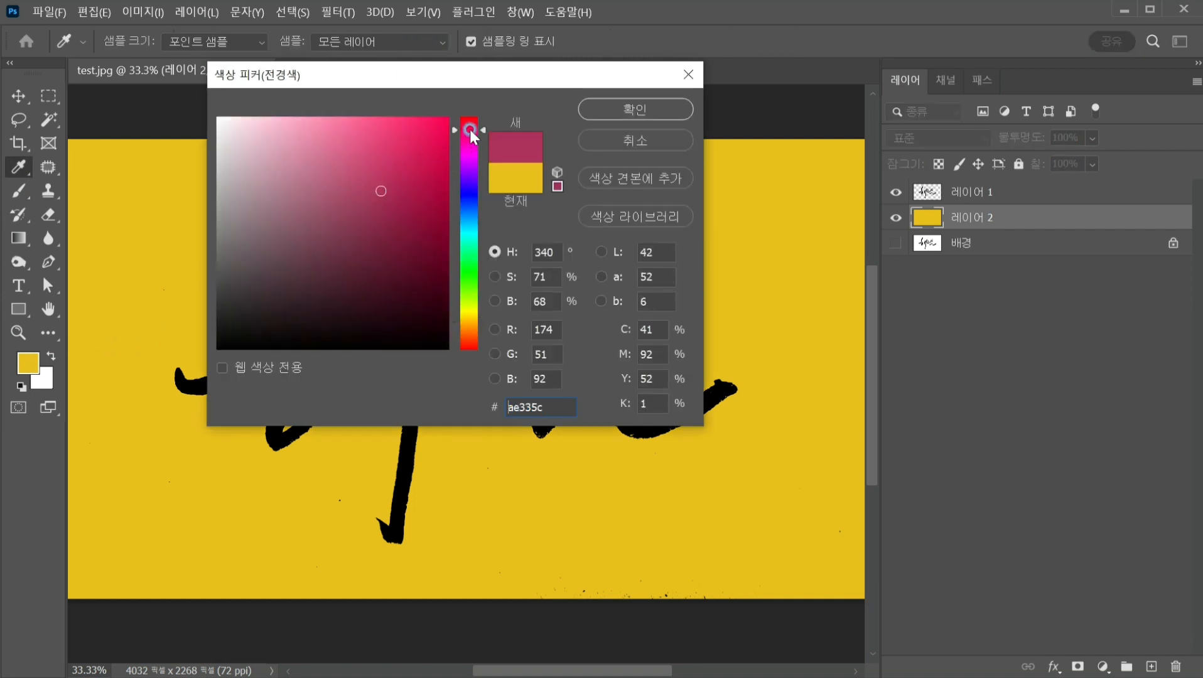
pyautogui.click(603, 111)
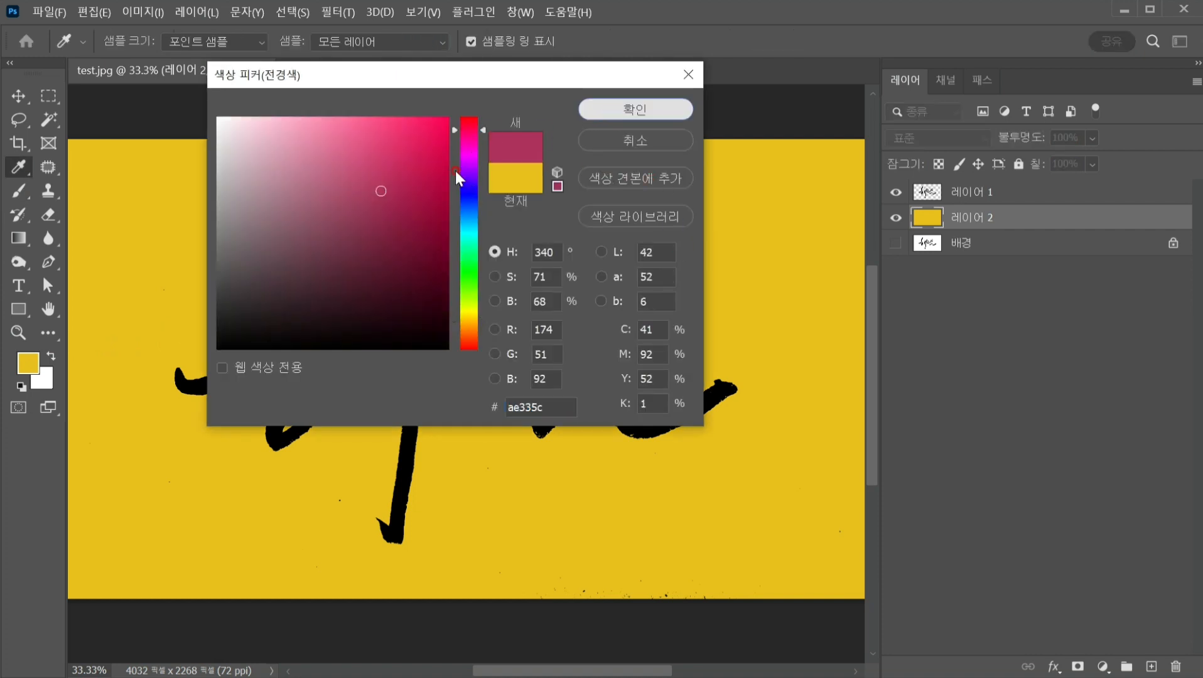
pyautogui.press('Return')
# Step: Paint soft crimson spots and broad strokes on the yellow layer behind the lettering with the size 500 brush
pyautogui.press('b')
pyautogui.click(609, 146)
pyautogui.click(336, 147)
pyautogui.click(116, 363)
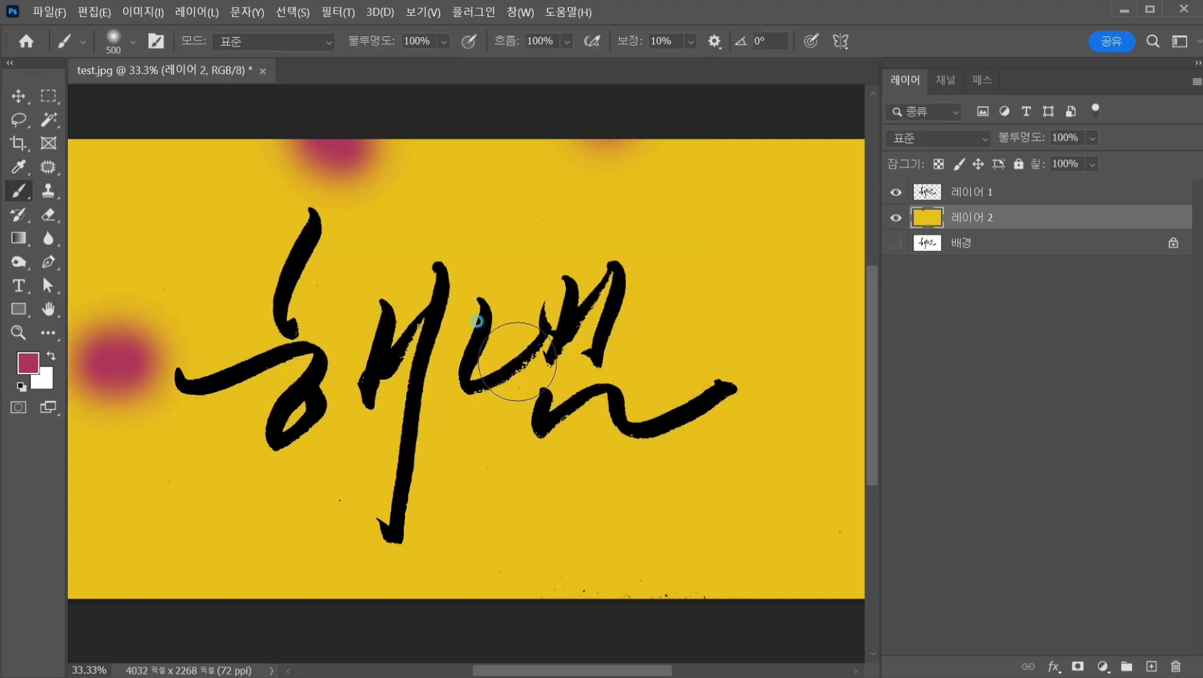
pyautogui.moveTo(94, 363)
pyautogui.mouseDown()
pyautogui.moveTo(536, 397)
pyautogui.moveTo(457, 254)
pyautogui.moveTo(515, 266)
pyautogui.mouseUp()
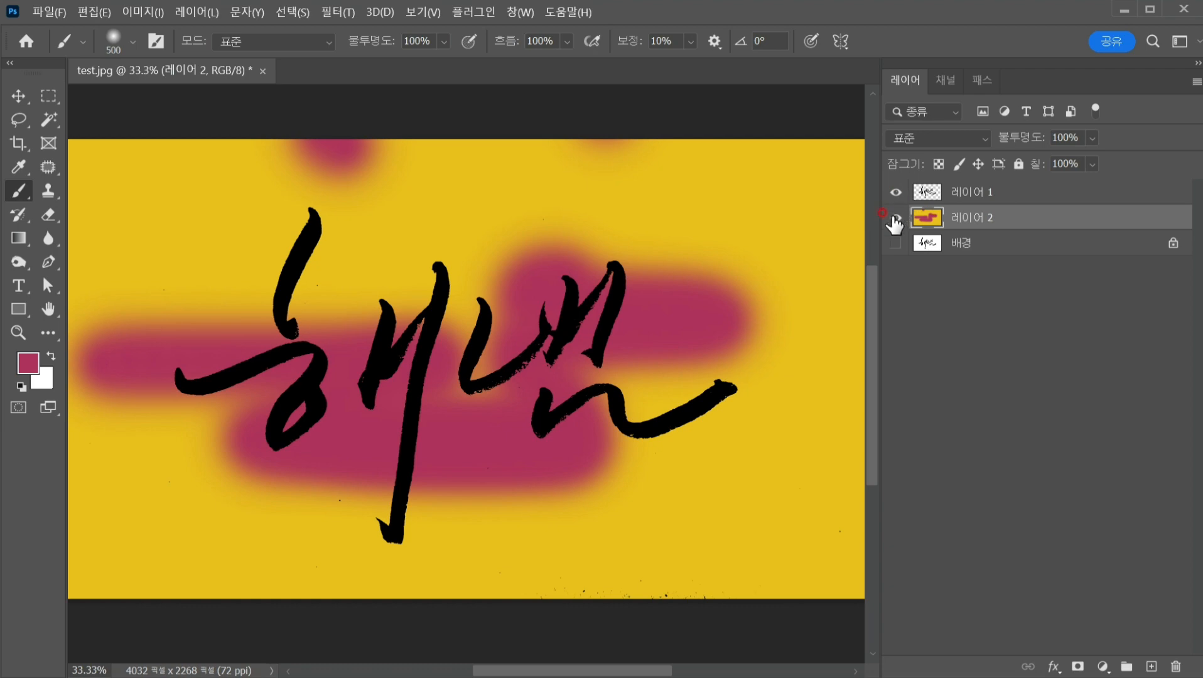
# Step: Hide the painted layer and the extracted lettering layer, then show and select the background layer
pyautogui.click(895, 218)
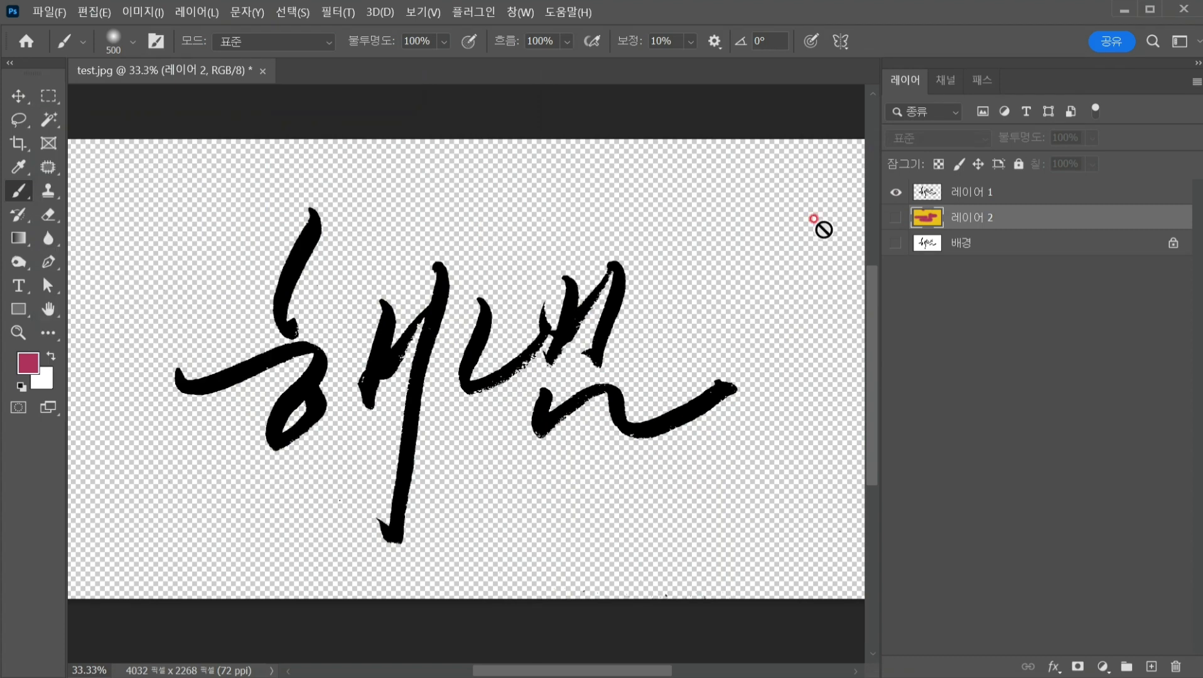
pyautogui.click(928, 195)
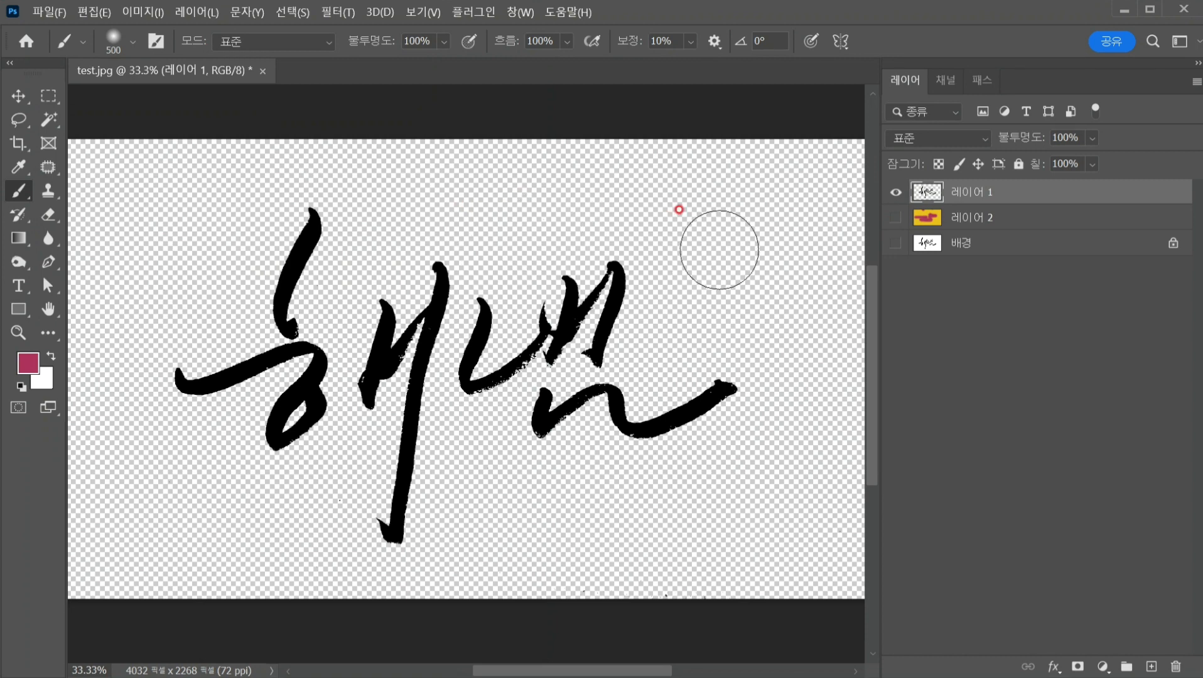
pyautogui.click(895, 192)
pyautogui.click(896, 243)
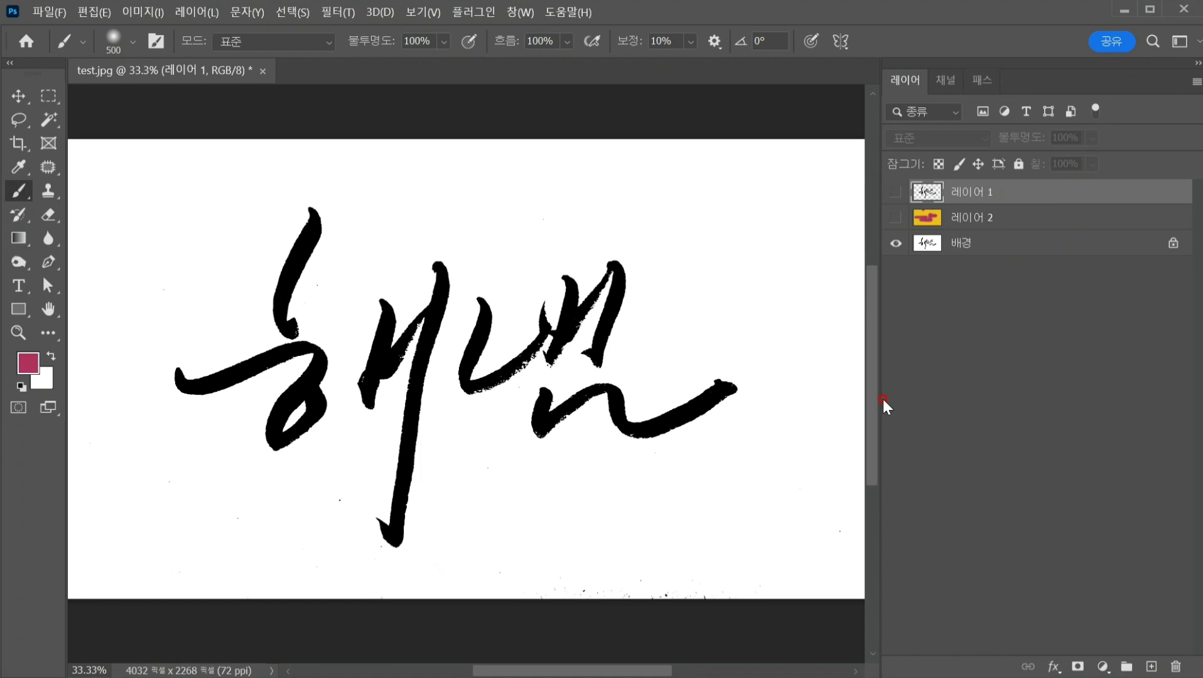
pyautogui.click(963, 245)
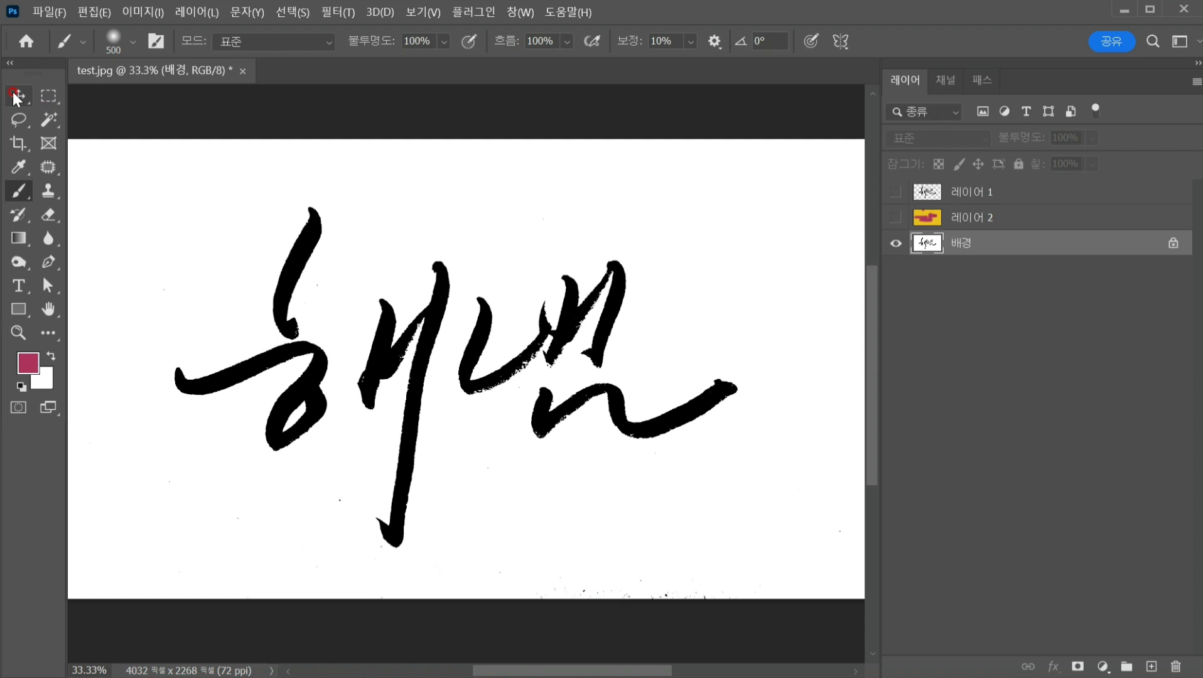
pyautogui.click(19, 119)
pyautogui.hotkey('shift', 'l')
pyautogui.hotkey('shift', 'l')
pyautogui.click(371, 168)
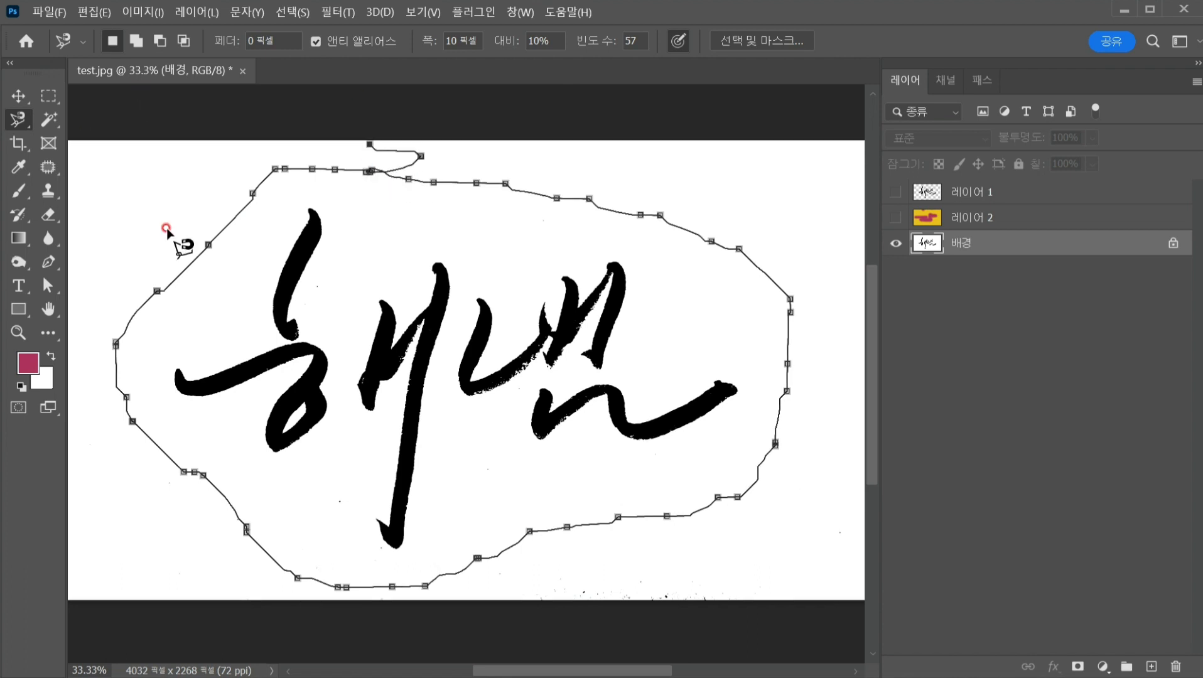
pyautogui.press('Escape')
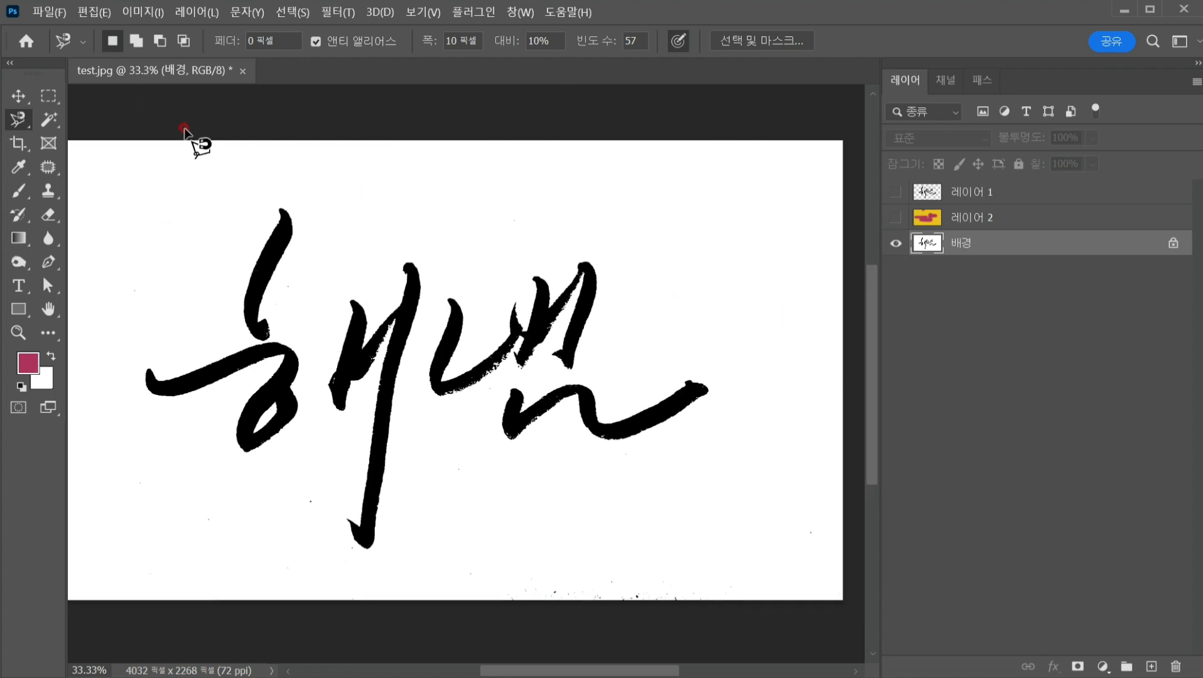
# Step: Select the whole lettering on the background layer with a loose freehand Lasso outline
pyautogui.rightClick(18, 118)
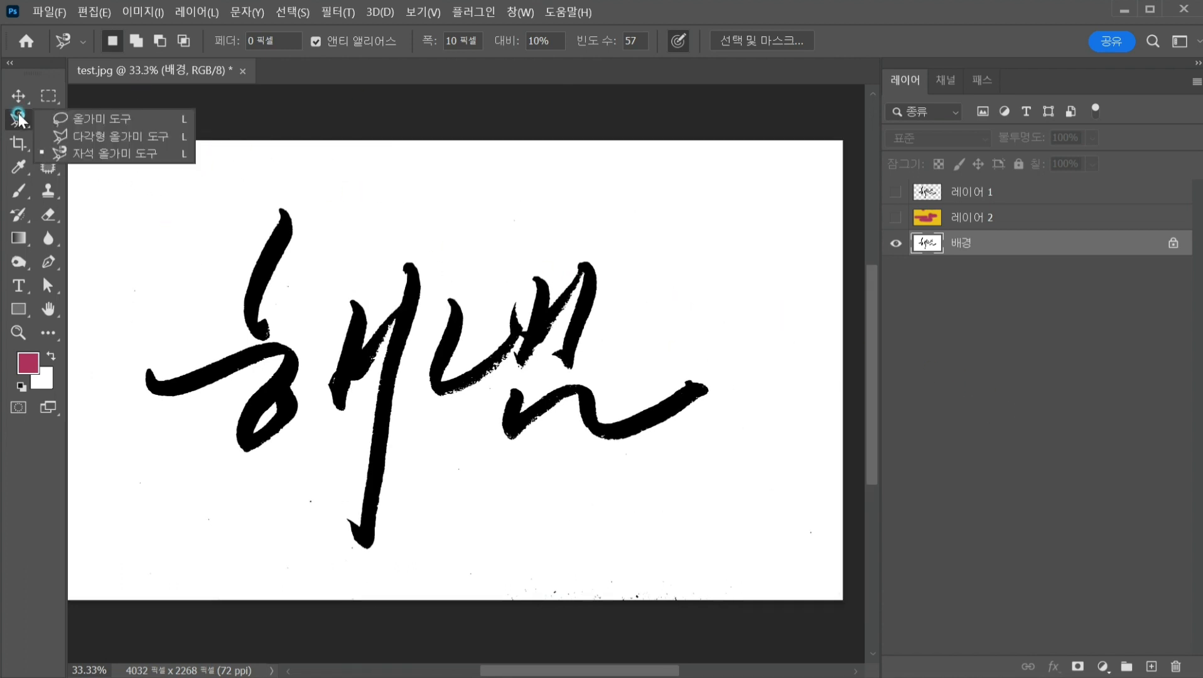
pyautogui.click(75, 118)
pyautogui.moveTo(229, 195)
pyautogui.mouseDown()
pyautogui.moveTo(185, 529)
pyautogui.moveTo(430, 604)
pyautogui.moveTo(727, 500)
pyautogui.moveTo(789, 369)
pyautogui.moveTo(634, 238)
pyautogui.moveTo(303, 171)
pyautogui.moveTo(235, 177)
pyautogui.moveTo(218, 210)
pyautogui.mouseUp()
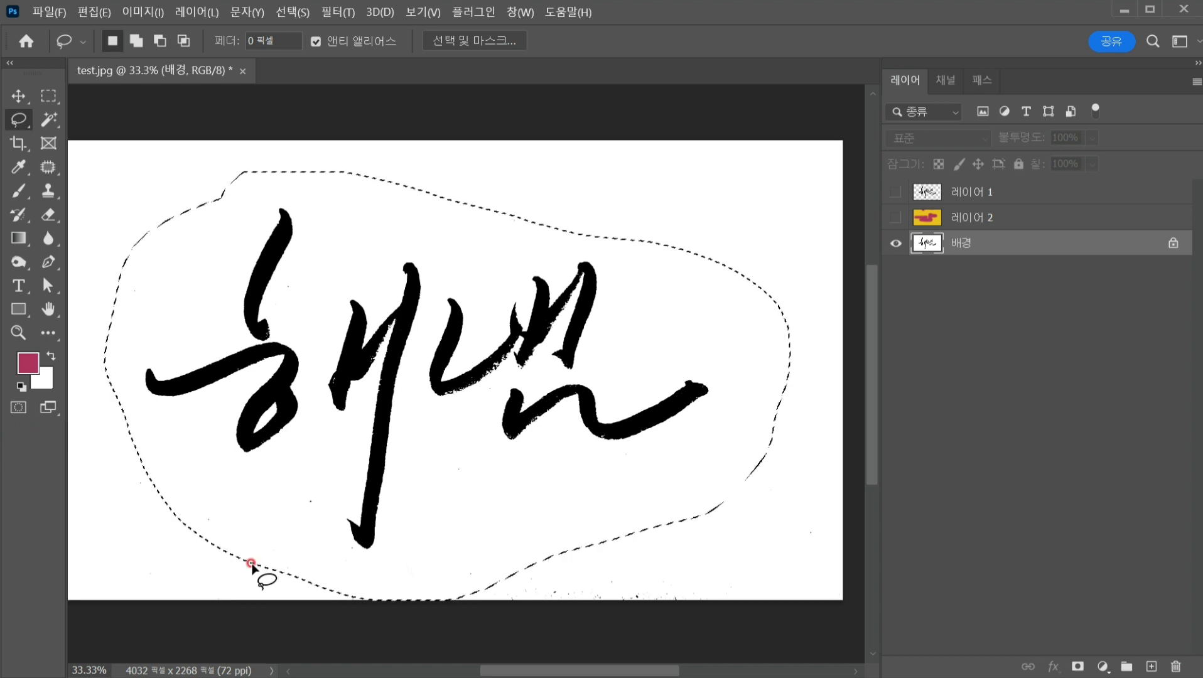
# Step: Switch to Illustrator and paste the copied lettering image into test.ai
pyautogui.hotkey('alt', 'Tab')
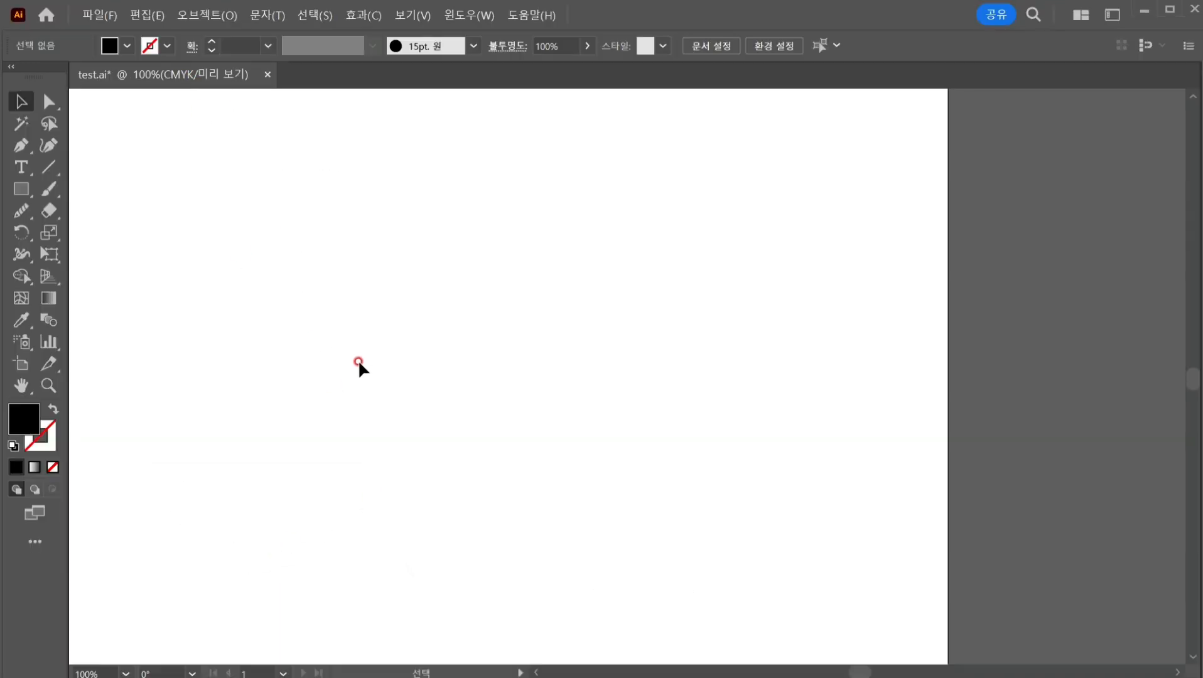
pyautogui.hotkey('ctrl', 'v')
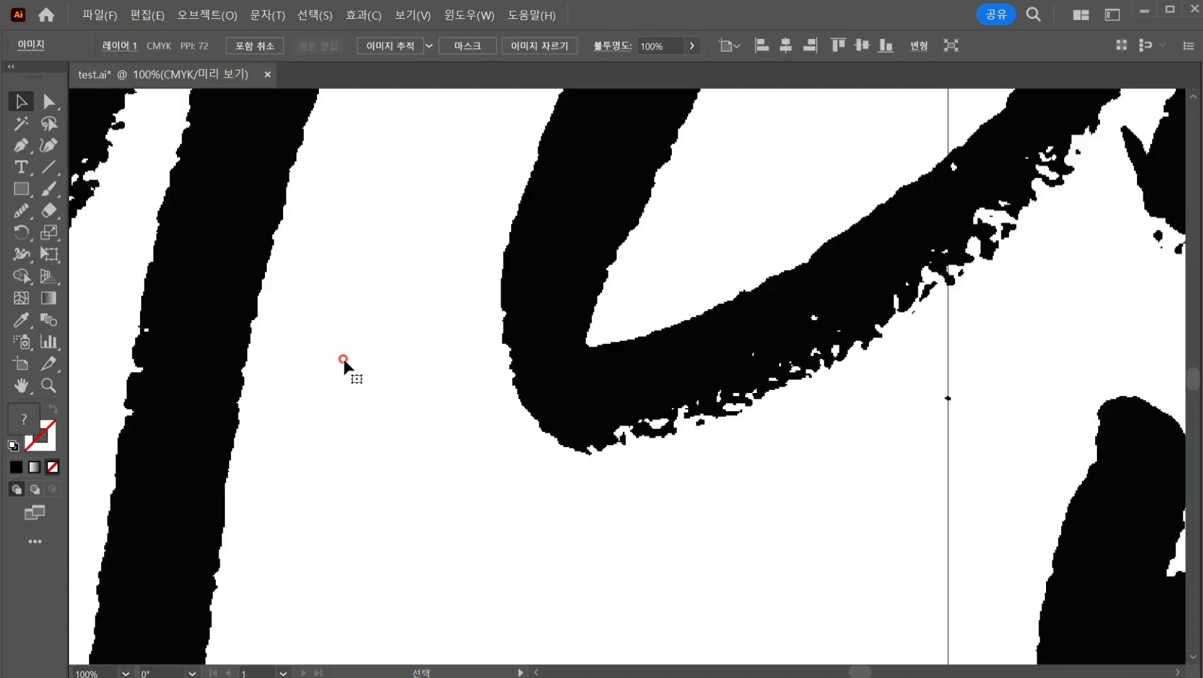
pyautogui.hotkey('ctrl', '-')
pyautogui.hotkey('ctrl', '-')
pyautogui.hotkey('ctrl', '-')
pyautogui.hotkey('ctrl', '-')
pyautogui.hotkey('ctrl', '-')
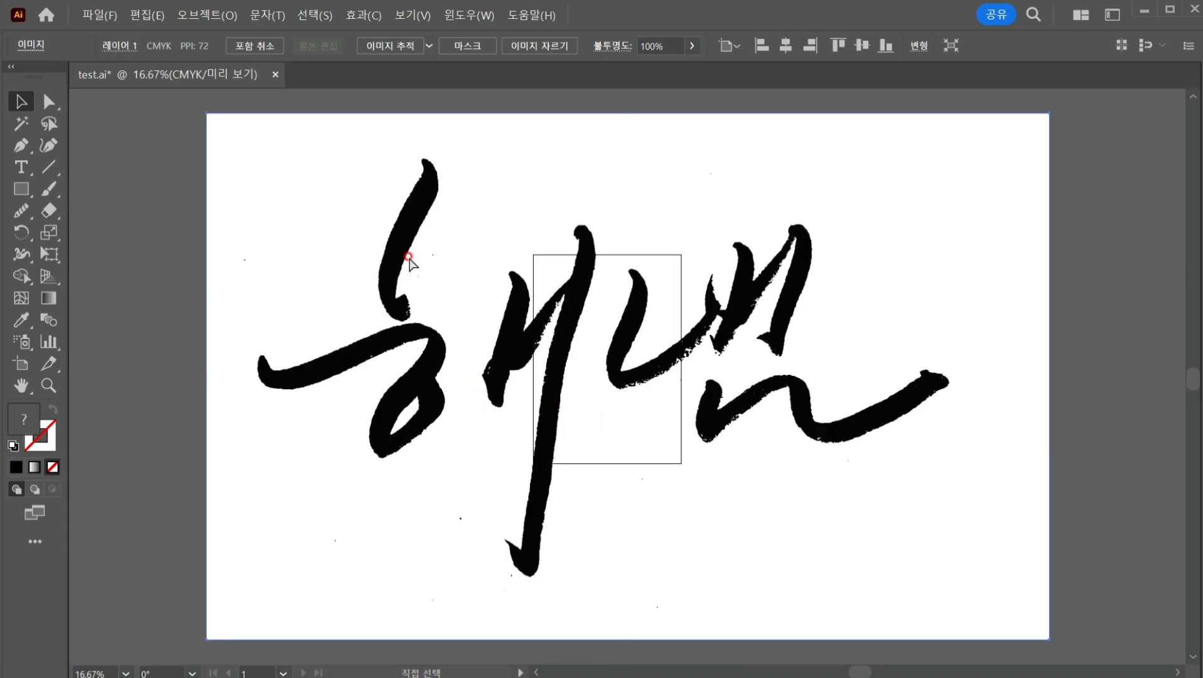
pyautogui.hotkey('ctrl', '-')
pyautogui.hotkey('ctrl', '-')
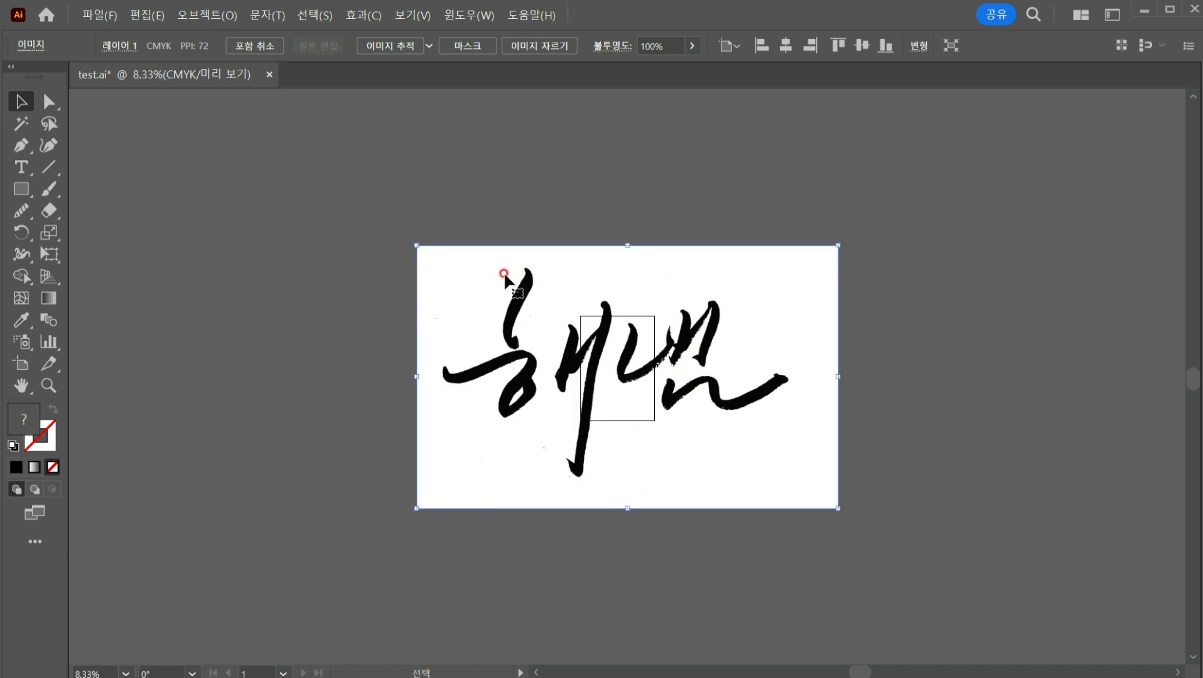
# Step: Move the pasted lettering image off the artboard, placing it on the artboard's right side
pyautogui.moveTo(489, 270); pyautogui.dragTo(759, 285)
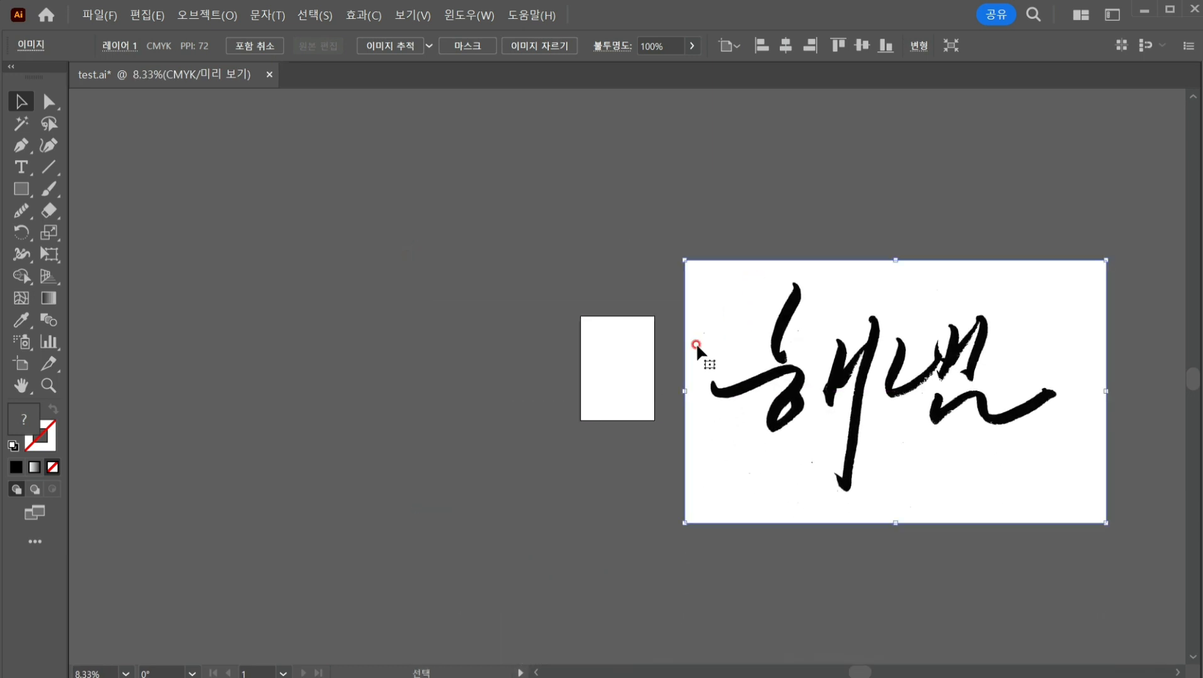
pyautogui.moveTo(695, 346); pyautogui.dragTo(305, 264)
pyautogui.hotkey('ctrl', '+')
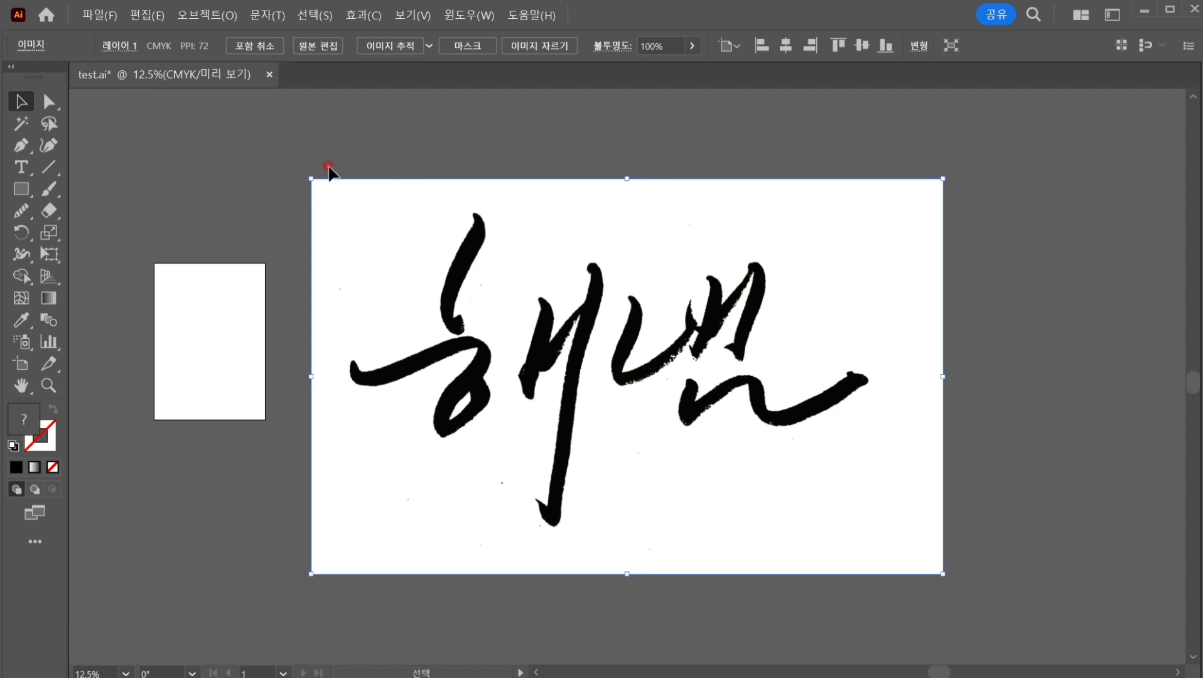
pyautogui.moveTo(297, 144); pyautogui.dragTo(388, 271)
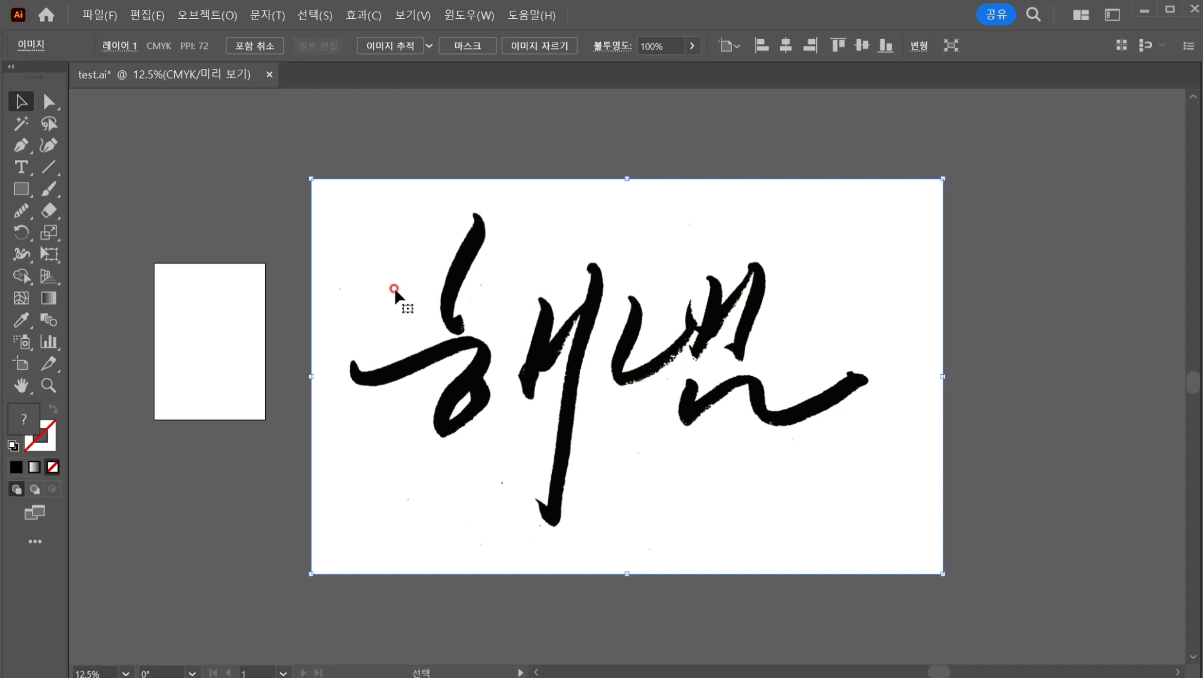
# Step: Run Image Trace with the default preset on the lettering image and examine the traced stroke edges up close
pyautogui.click(392, 47)
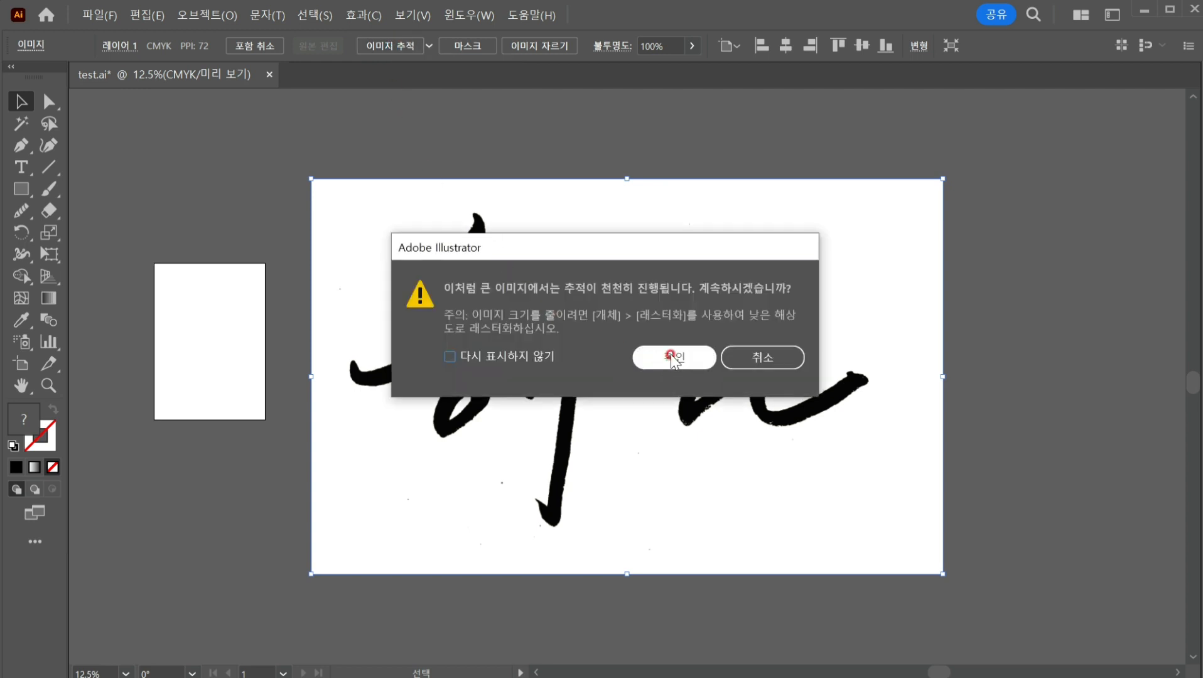
pyautogui.click(670, 356)
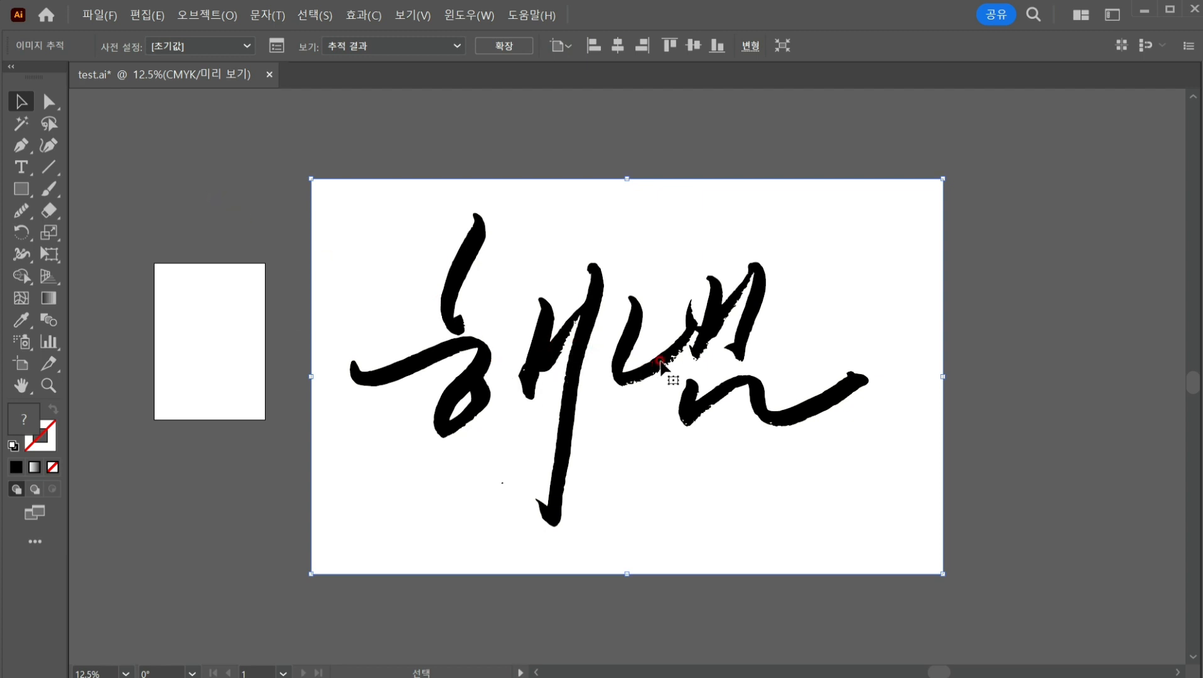
pyautogui.press('z')
pyautogui.click(516, 324)
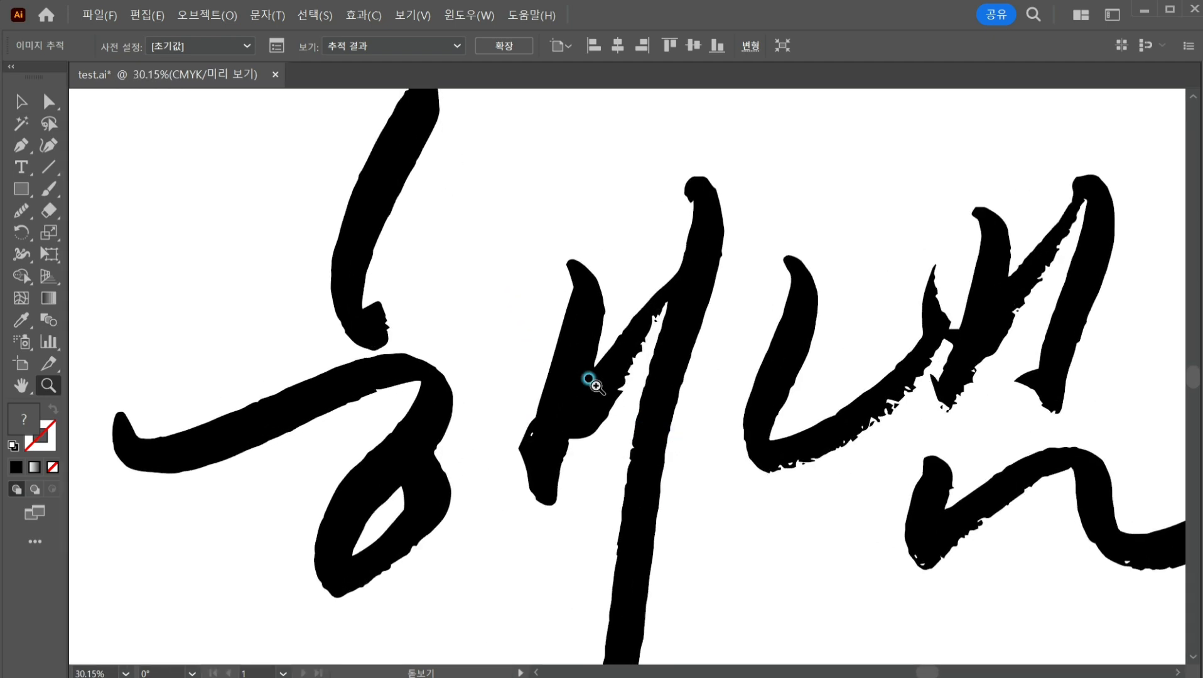
pyautogui.moveTo(590, 381)
pyautogui.mouseDown()
pyautogui.moveTo(577, 429)
pyautogui.moveTo(620, 472)
pyautogui.mouseUp()
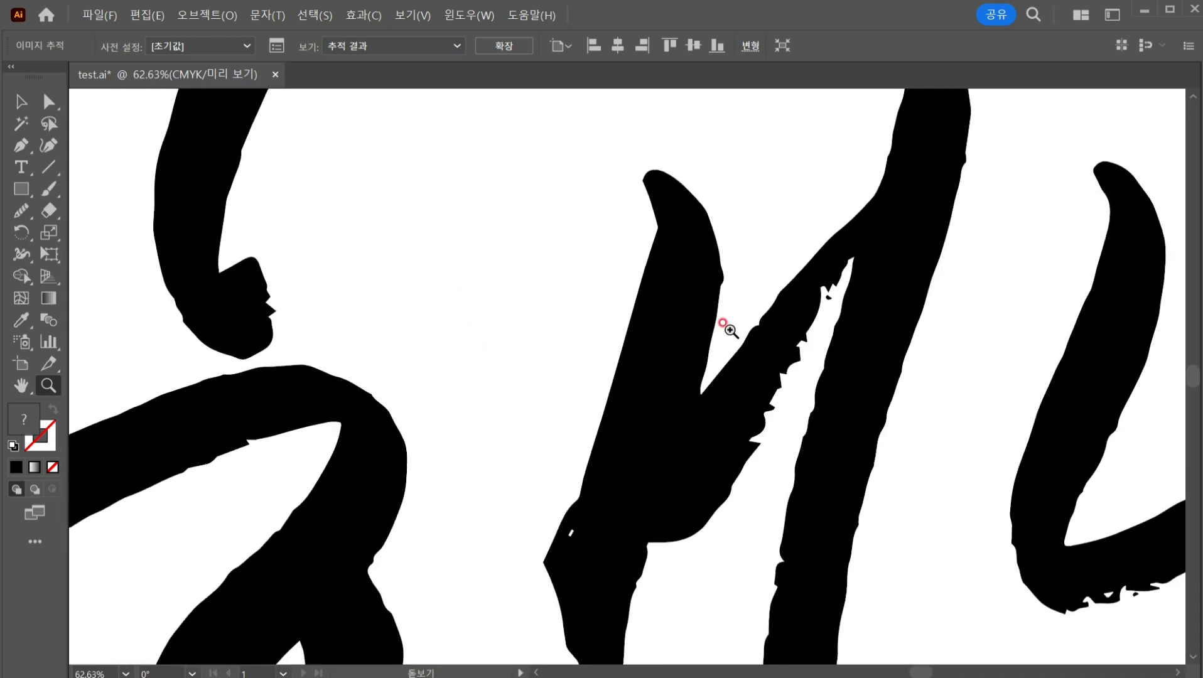
pyautogui.moveTo(722, 323)
pyautogui.mouseDown()
pyautogui.moveTo(797, 403)
pyautogui.moveTo(511, 238)
pyautogui.mouseUp()
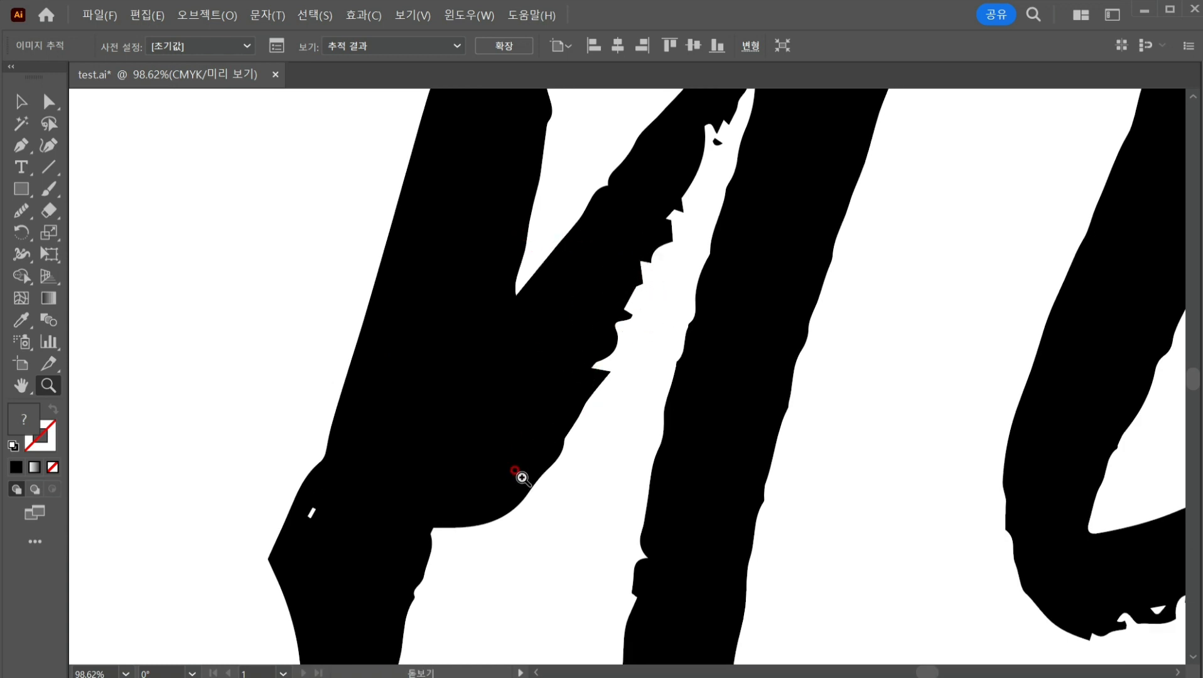
# Step: Undo and redo the image trace to compare the original stroke edges with the traced ones
pyautogui.hotkey('ctrl', 'z')
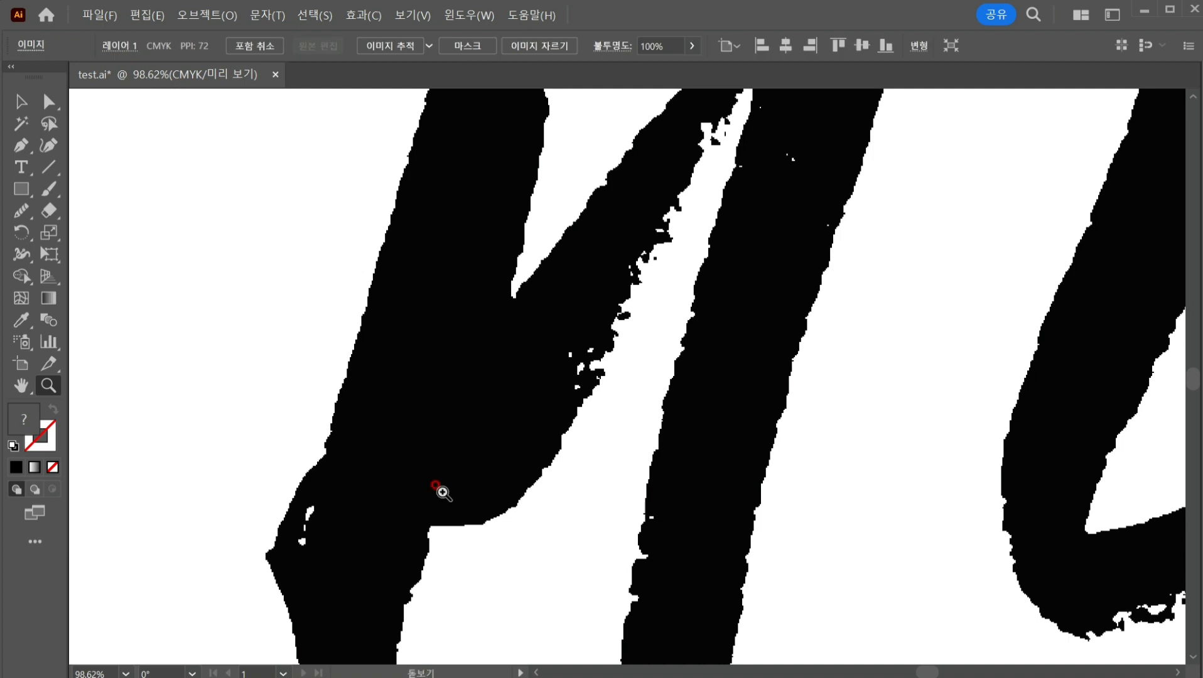
pyautogui.click(148, 14)
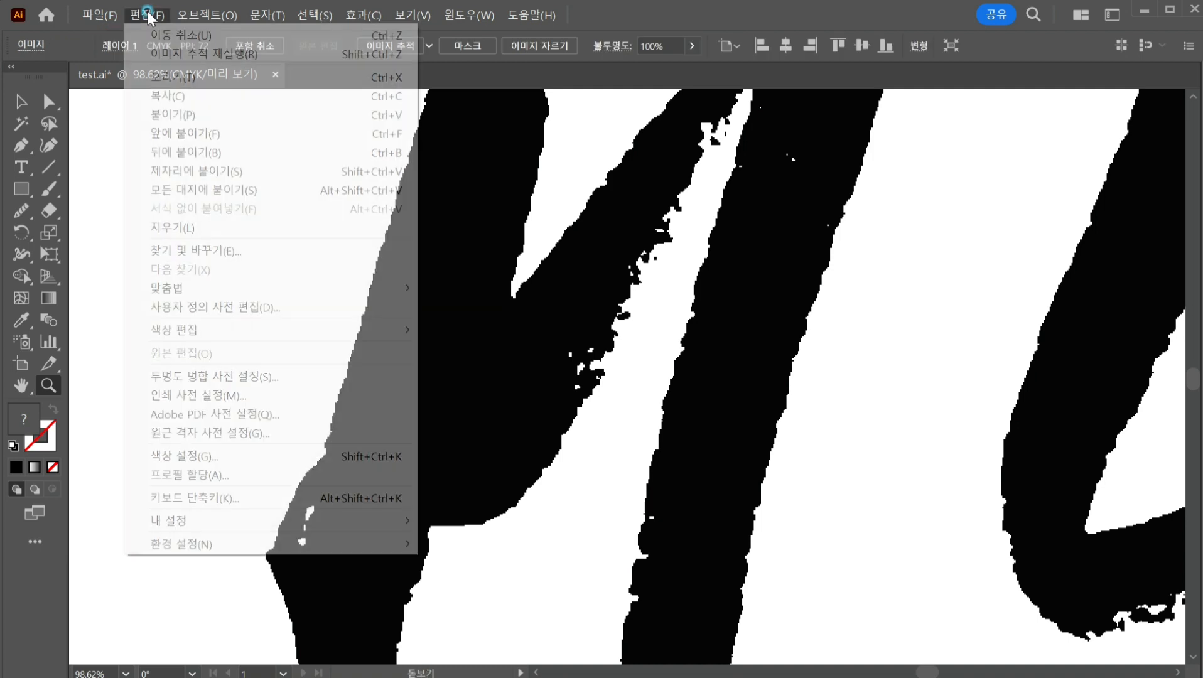
pyautogui.click(187, 74)
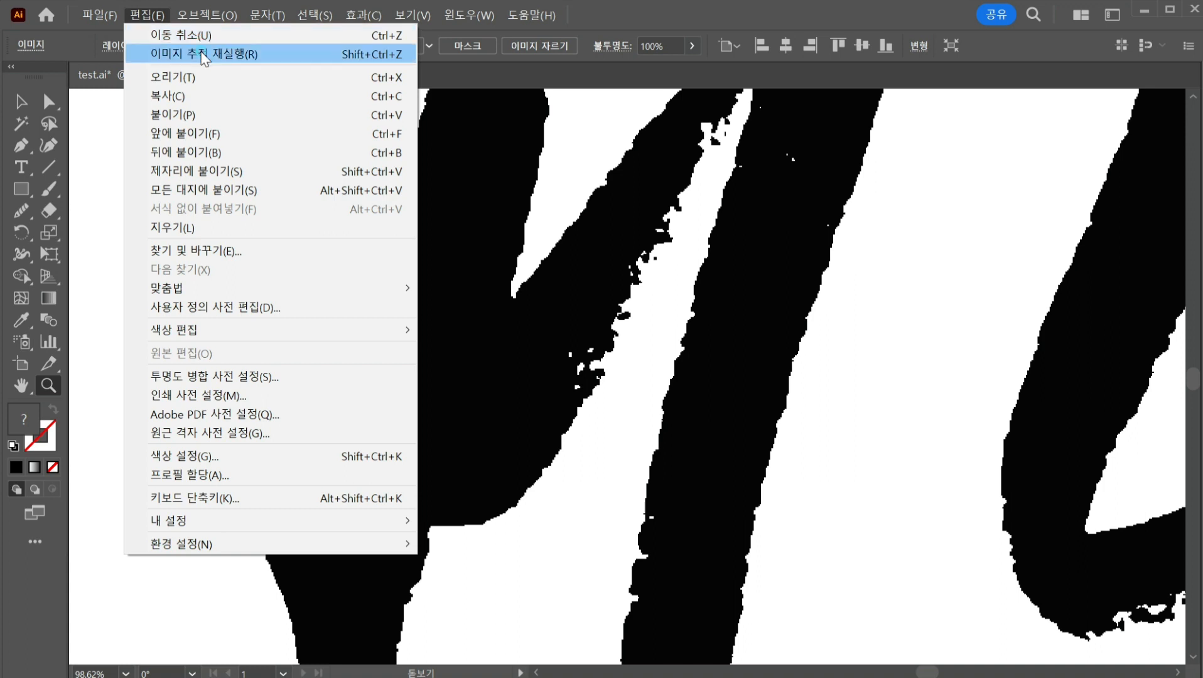
pyautogui.click(202, 56)
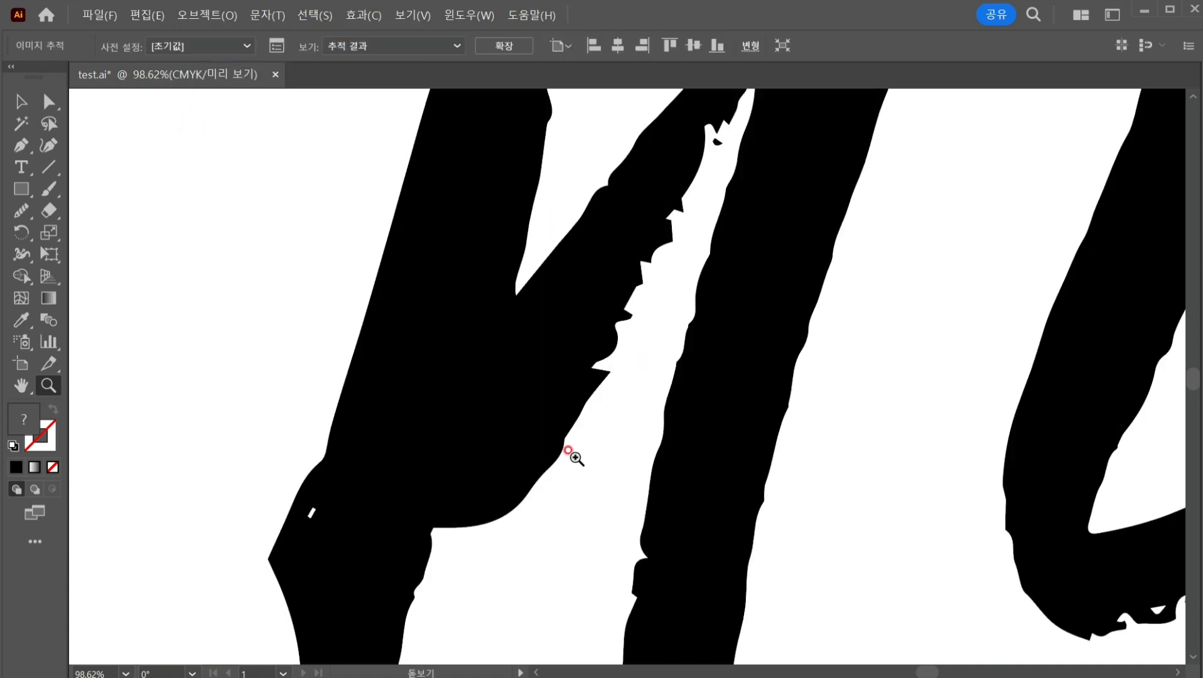
pyautogui.hotkey('ctrl', '-')
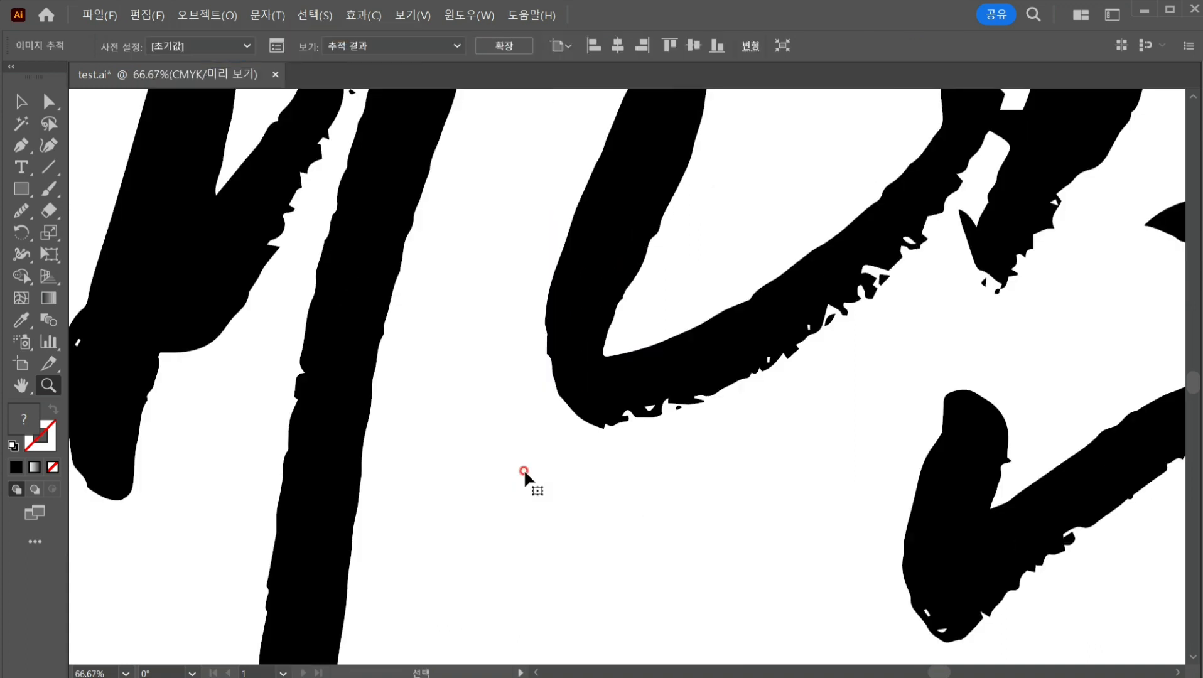
pyautogui.hotkey('ctrl', '-')
pyautogui.hotkey('ctrl', '-')
pyautogui.hotkey('ctrl', '-')
pyautogui.hotkey('ctrl', '-')
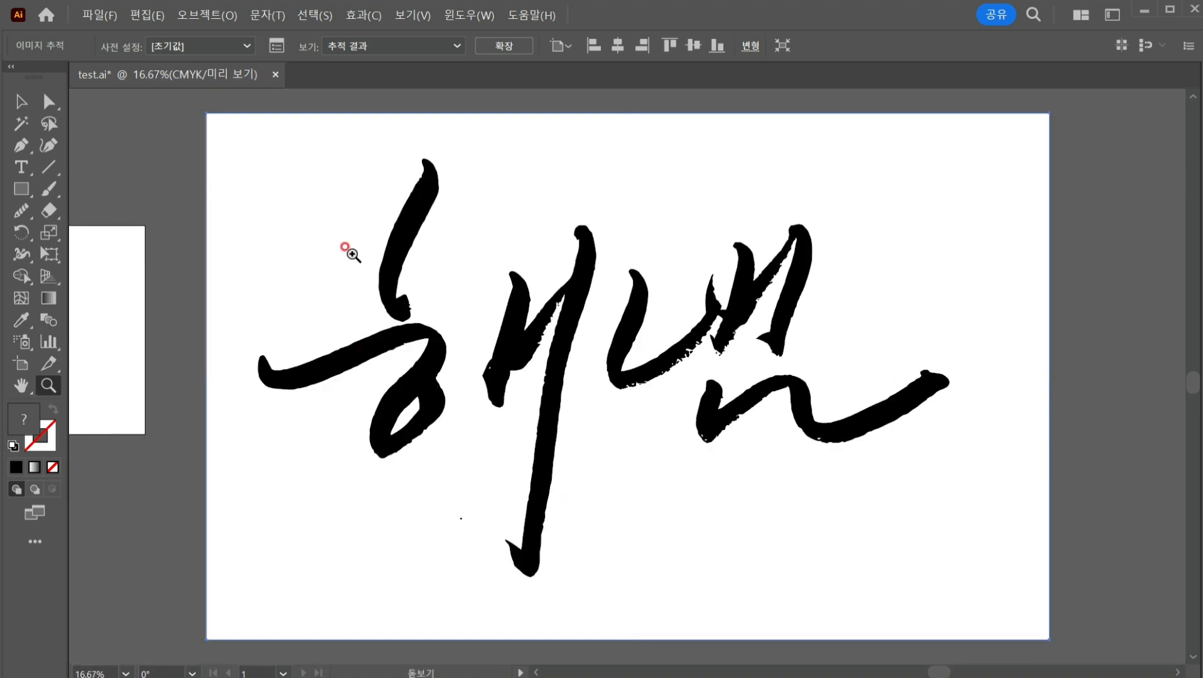
# Step: Switch the document to Outline view with the traced lettering selected to check it for vector paths
pyautogui.click(21, 101)
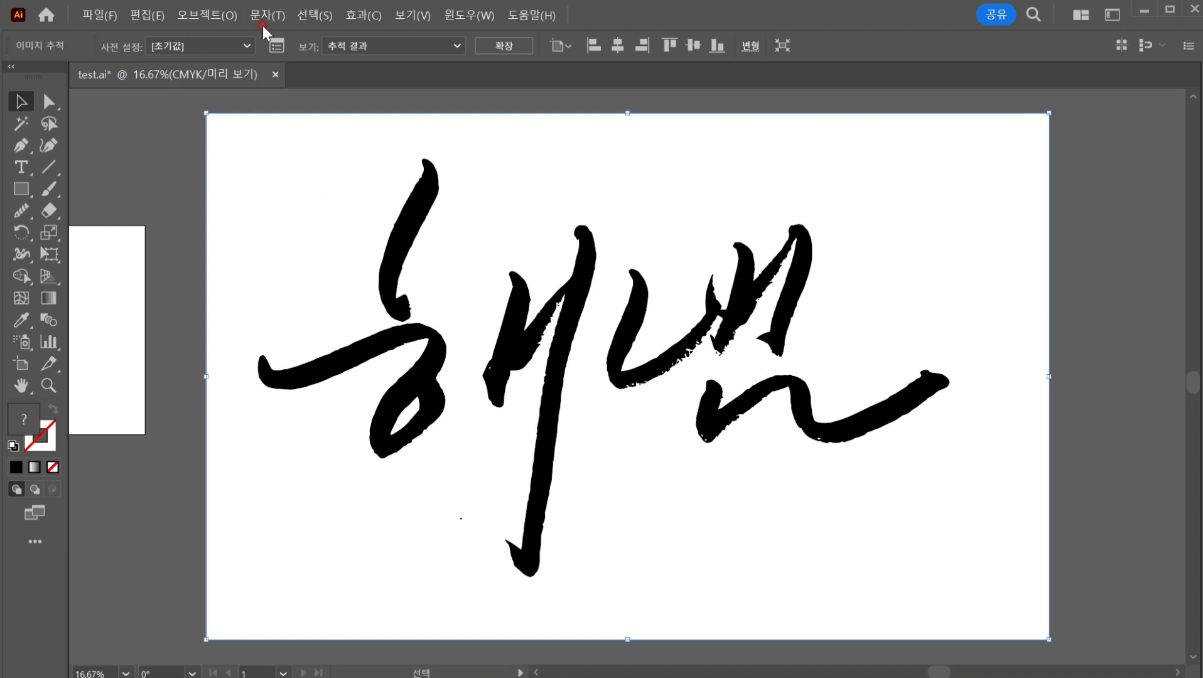
pyautogui.click(403, 16)
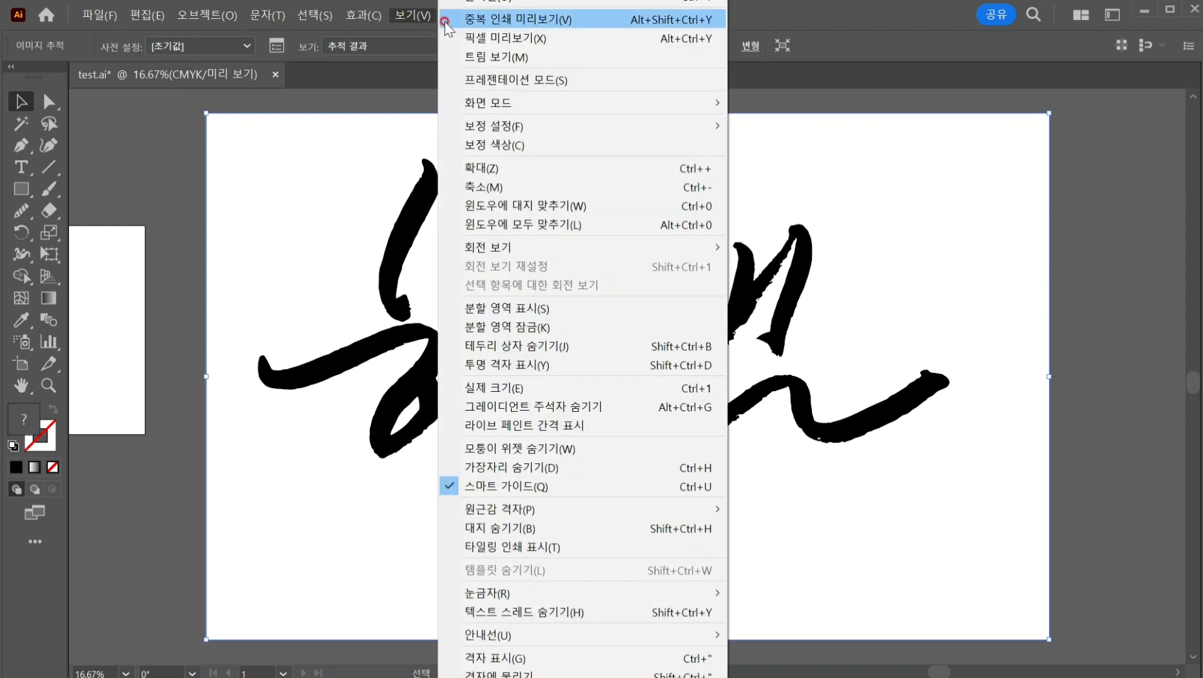
pyautogui.click(486, 3)
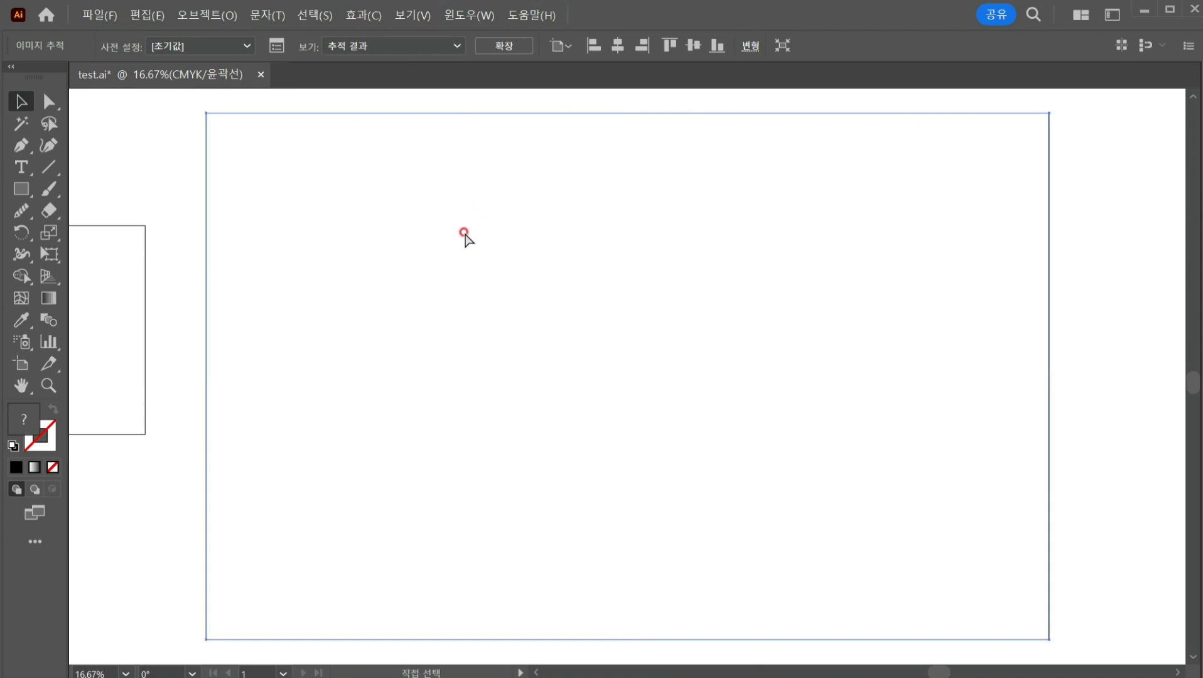
pyautogui.hotkey('ctrl', '-')
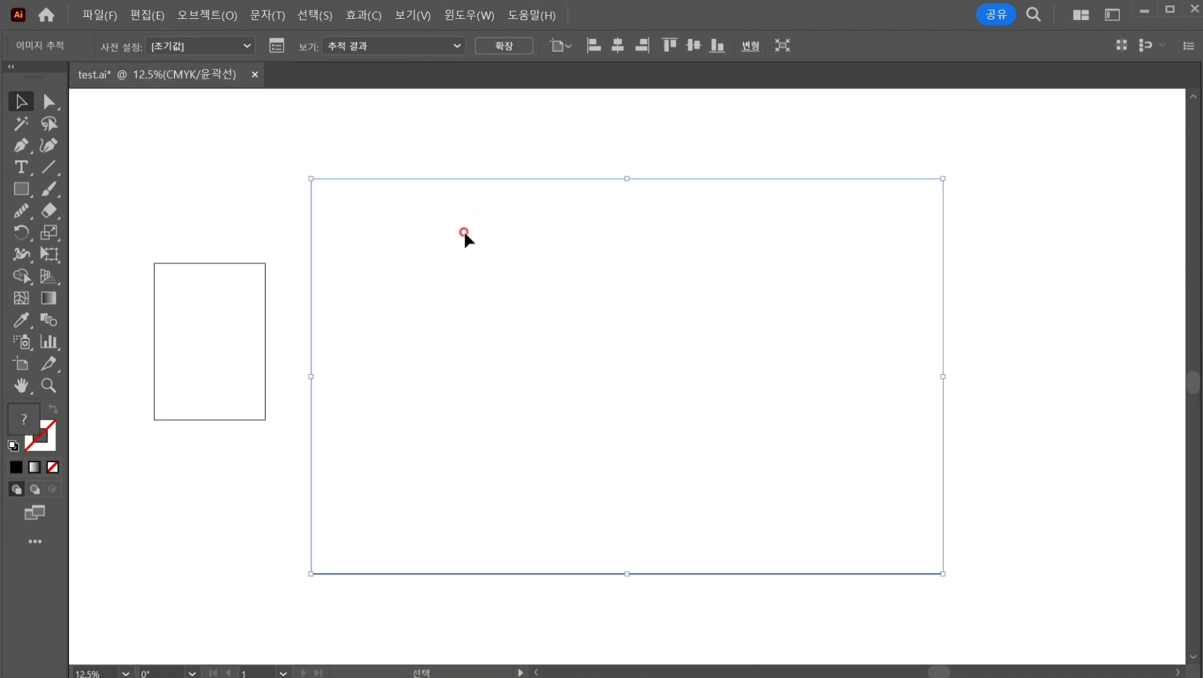
# Step: Return the document to Preview view and expand the traced lettering into editable vector paths
pyautogui.hotkey('ctrl', 'y')
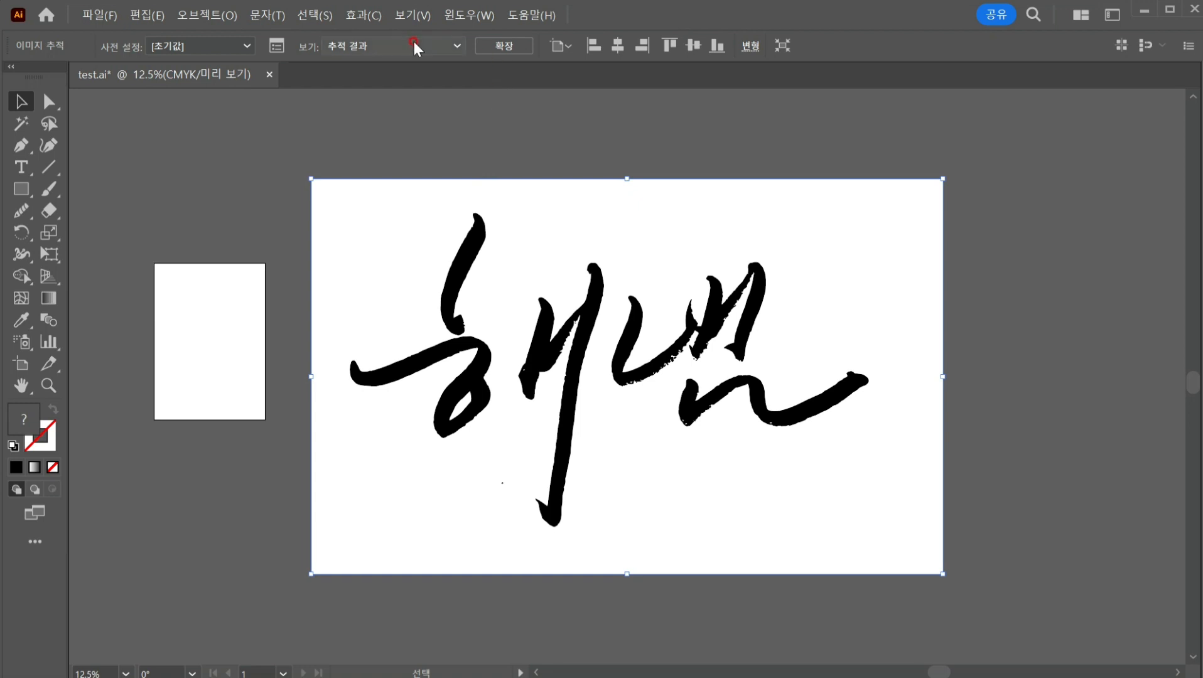
pyautogui.click(492, 45)
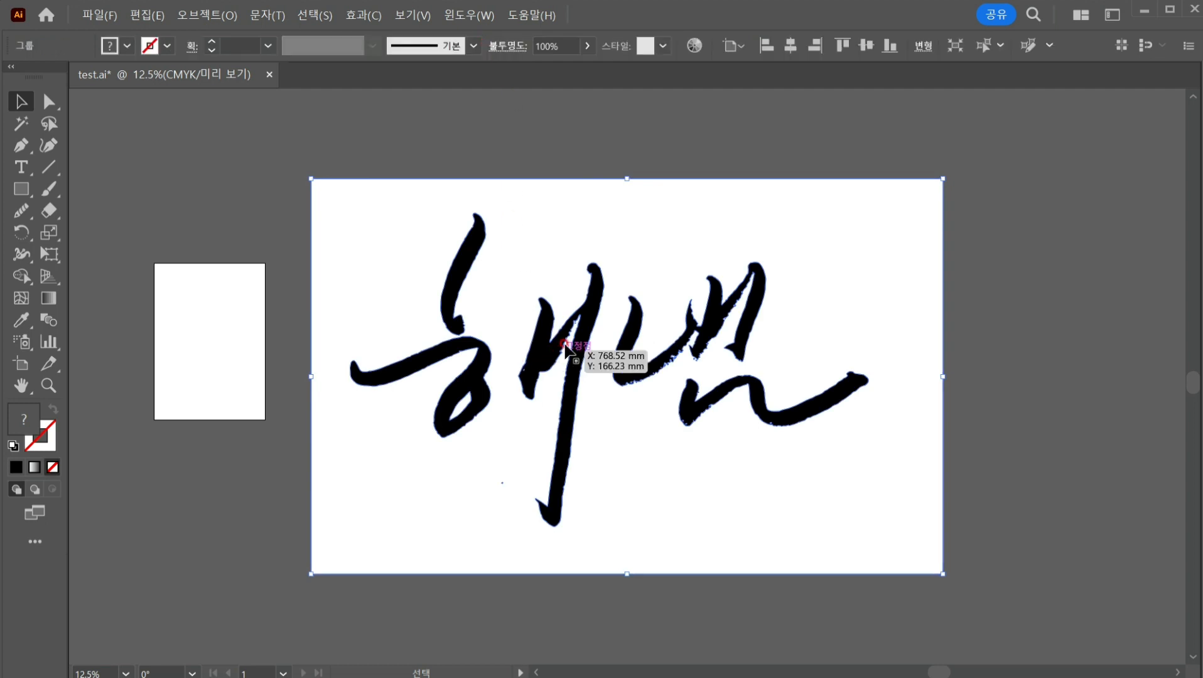
pyautogui.press('z')
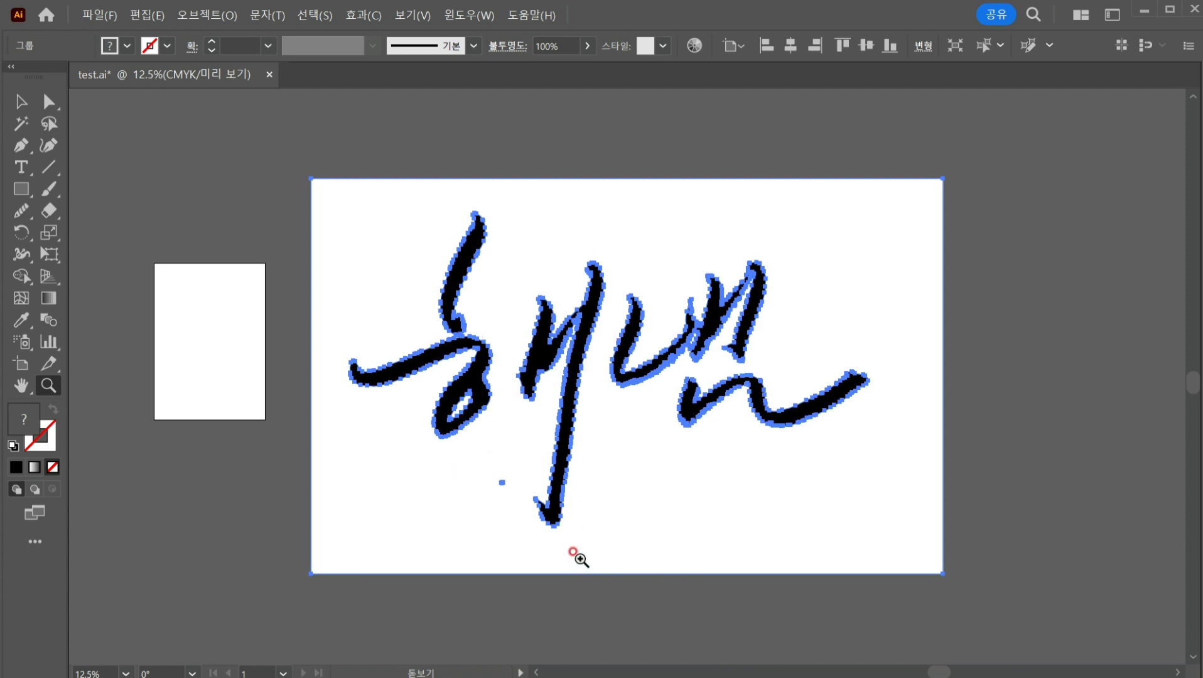
pyautogui.click(20, 101)
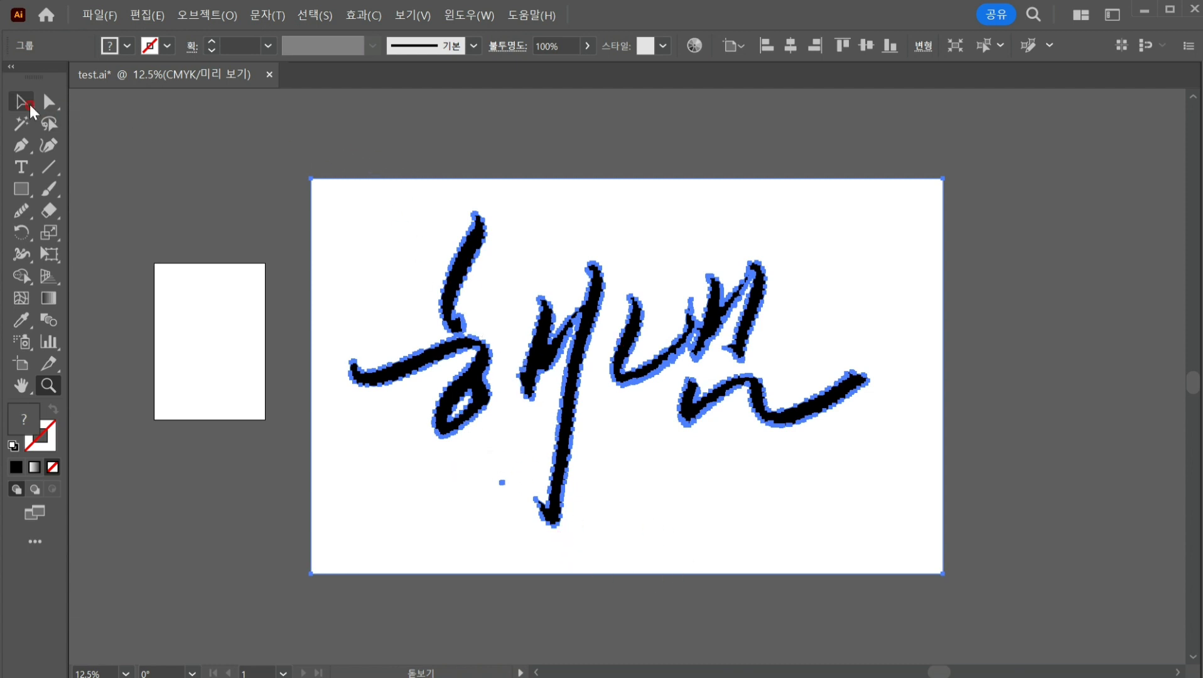
pyautogui.click(388, 257)
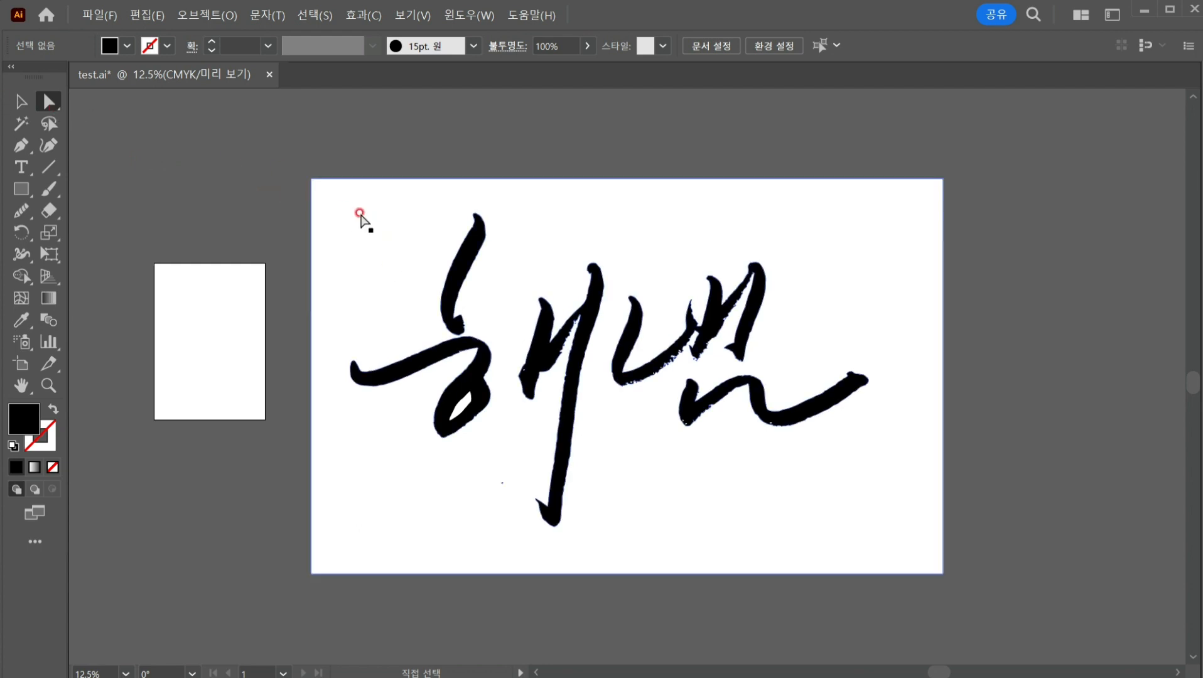
# Step: Try deleting only the outer white background shape around the lettering, check the white pieces inside the strokes, and undo the deletion
pyautogui.hotkey('ctrl', 'a')
pyautogui.click(339, 252)
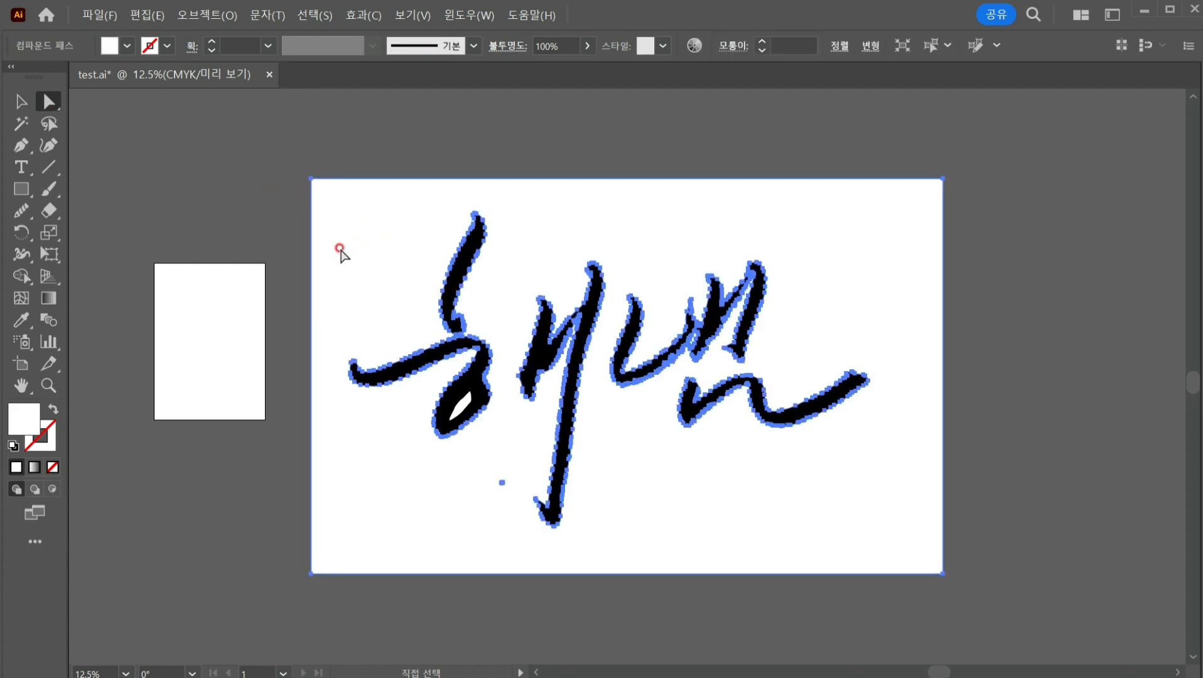
pyautogui.press('Delete')
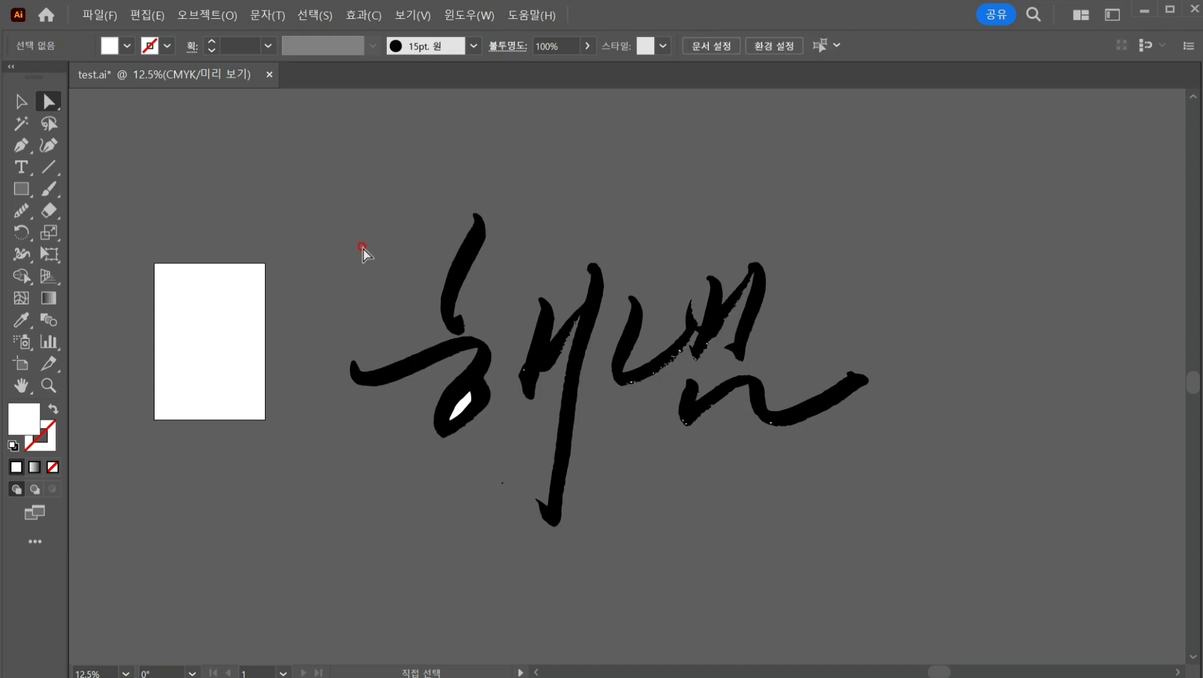
pyautogui.hotkey('ctrl', 'z')
pyautogui.hotkey('ctrl', 'z')
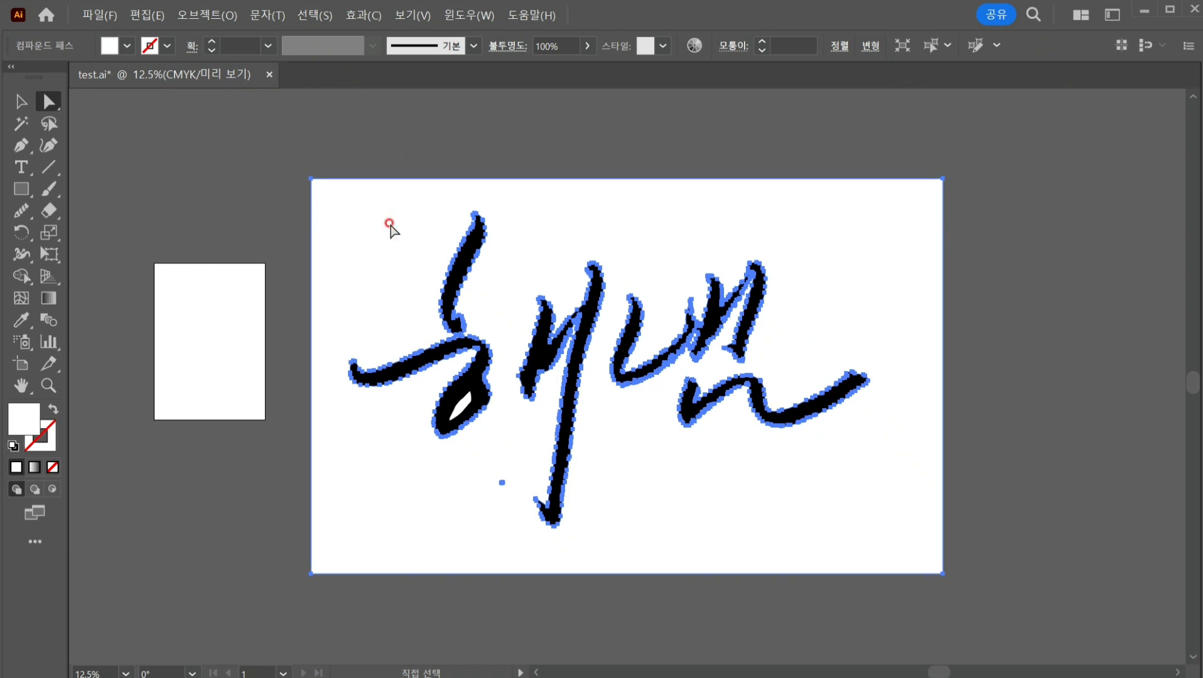
pyautogui.press('Delete')
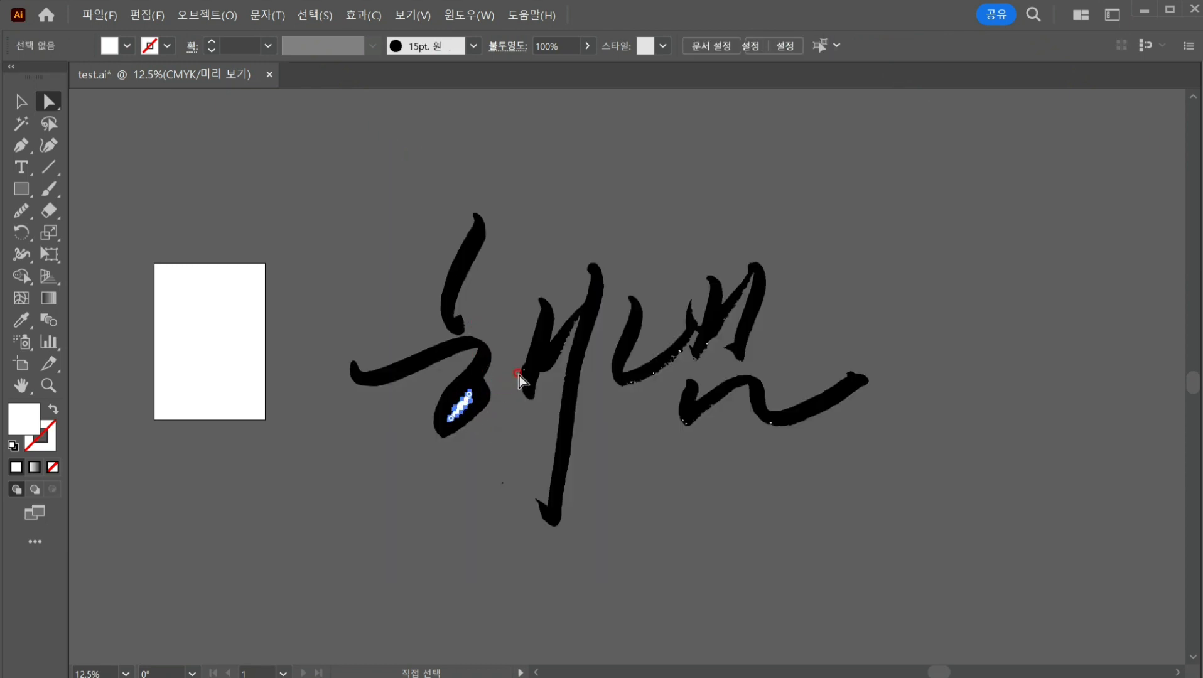
pyautogui.click(521, 376)
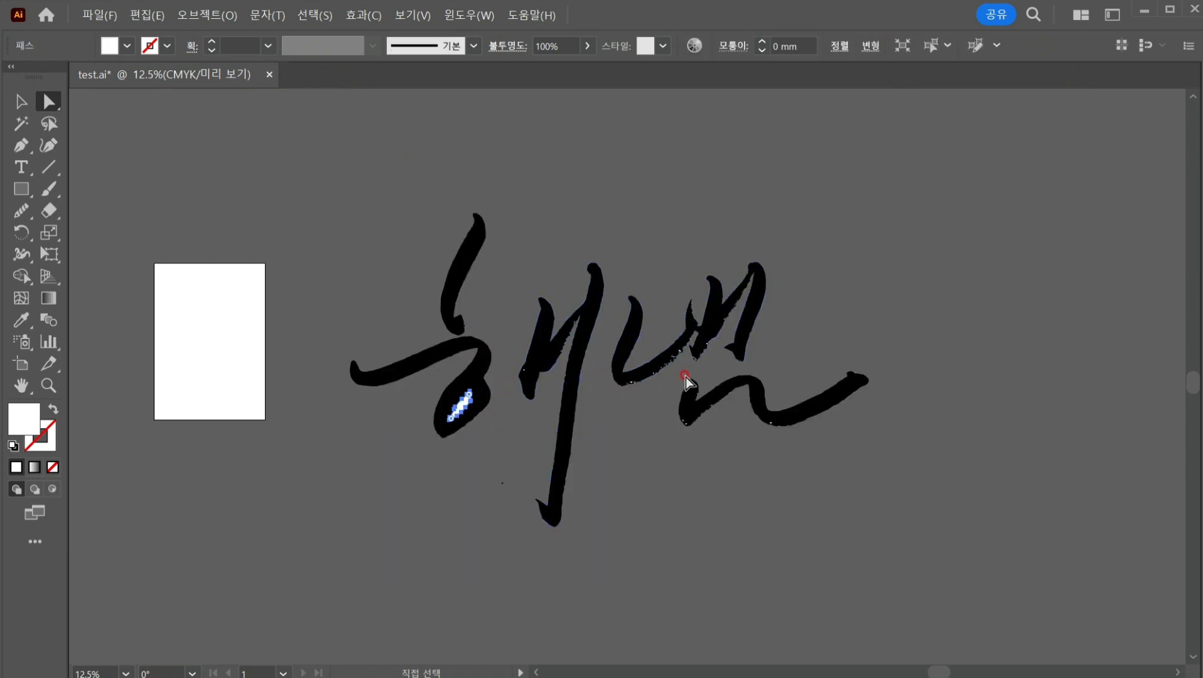
pyautogui.hotkey('ctrl', 'z')
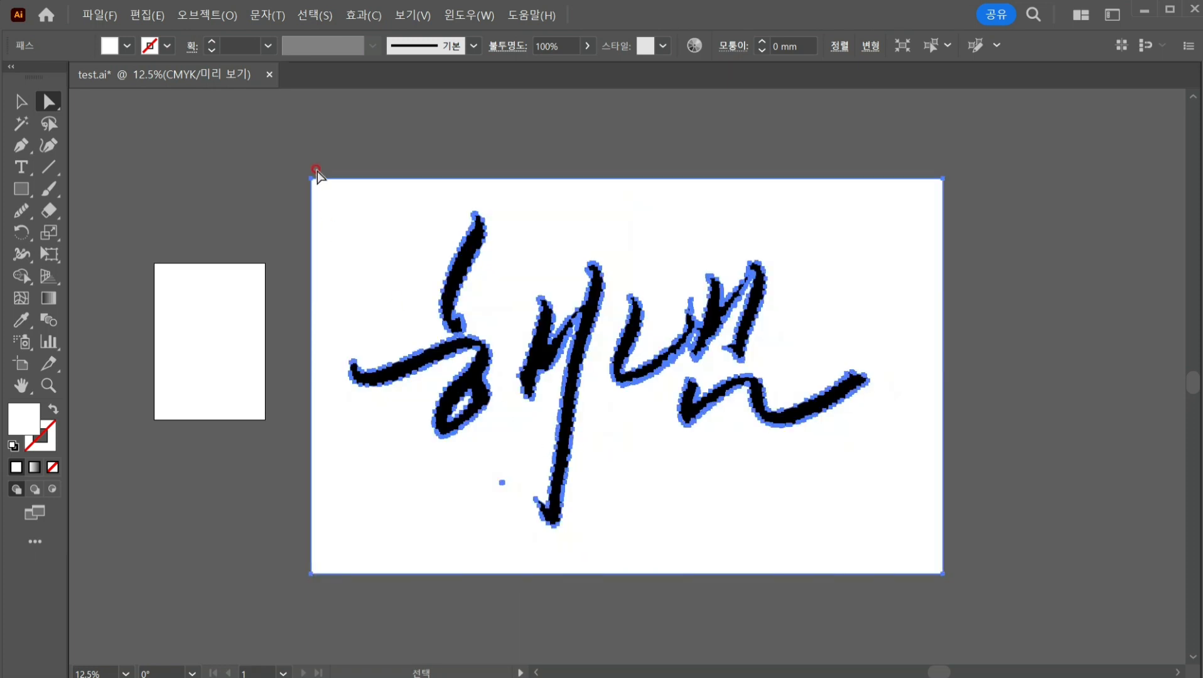
# Step: Select every shape with the same fill color as the white background and delete them all, leaving only the black lettering
pyautogui.click(375, 209)
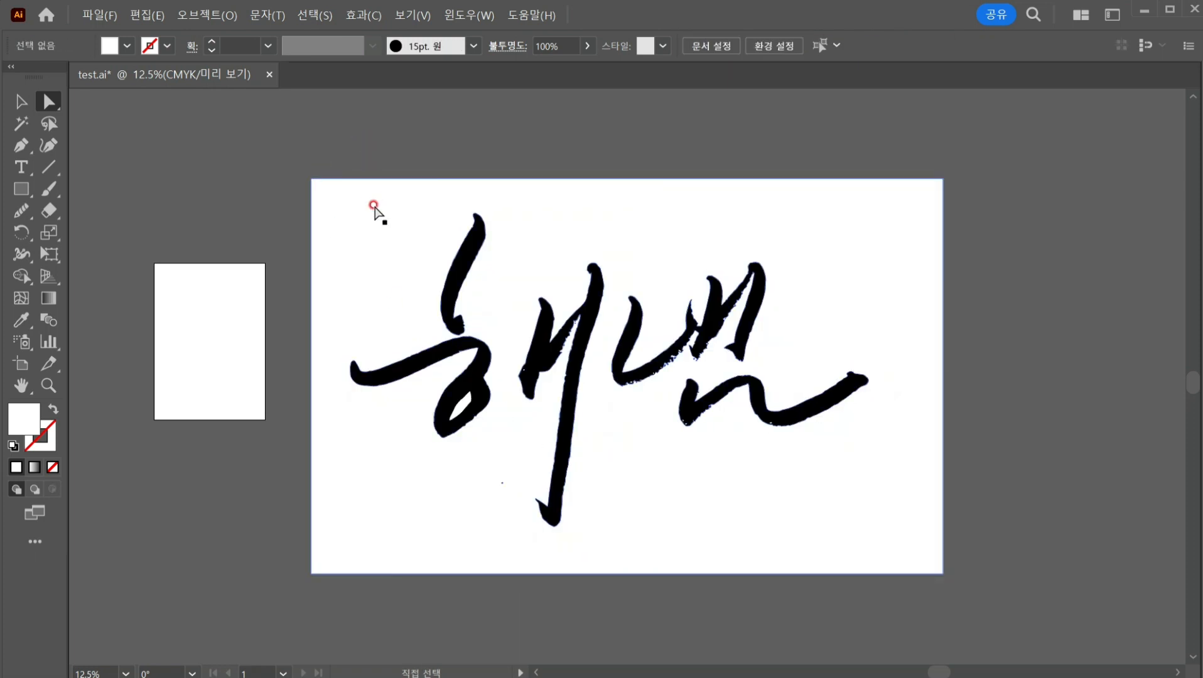
pyautogui.click(375, 211)
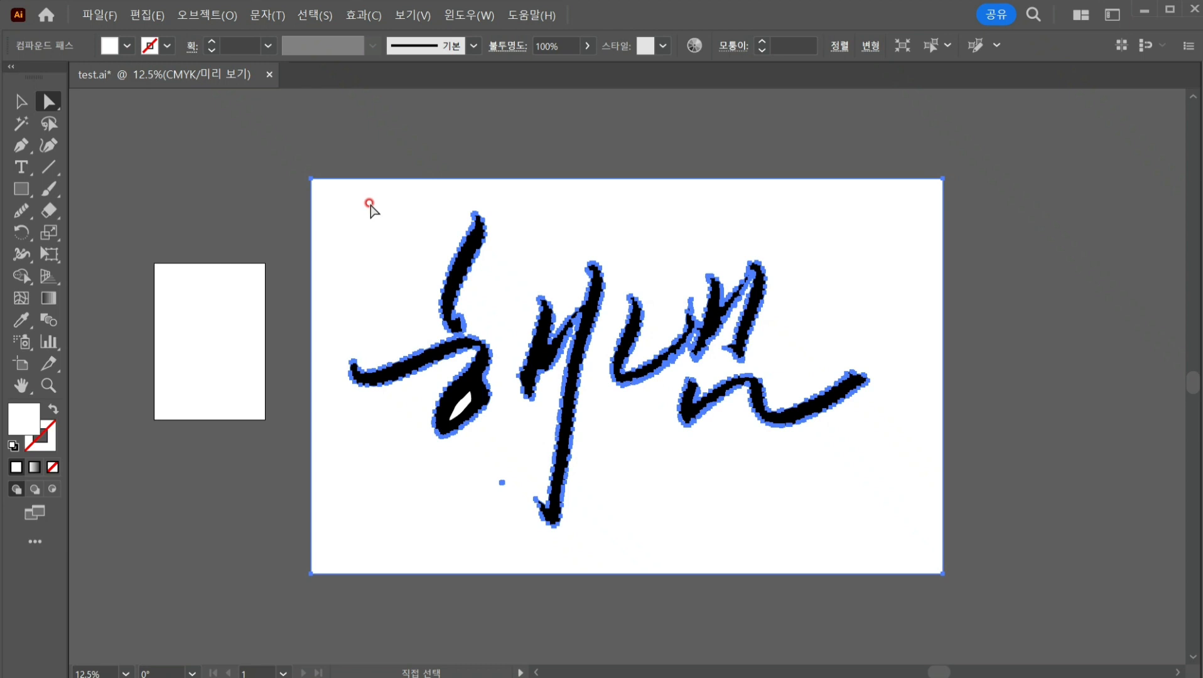
pyautogui.click(405, 201)
pyautogui.click(405, 200)
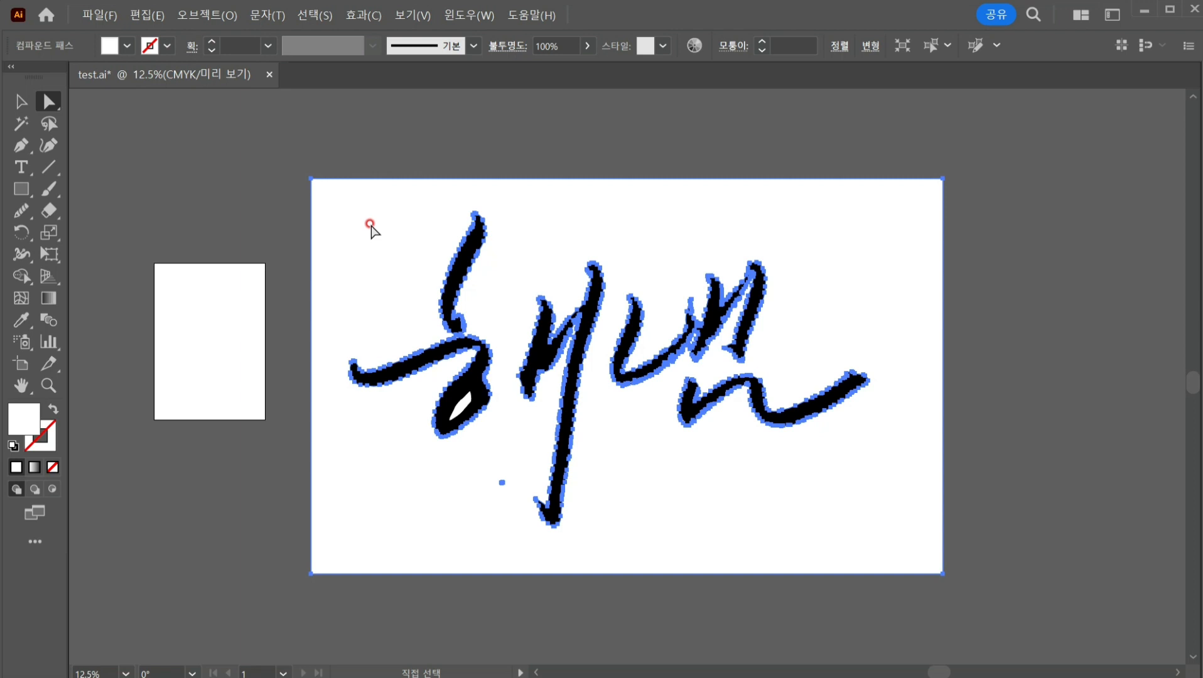
pyautogui.click(315, 15)
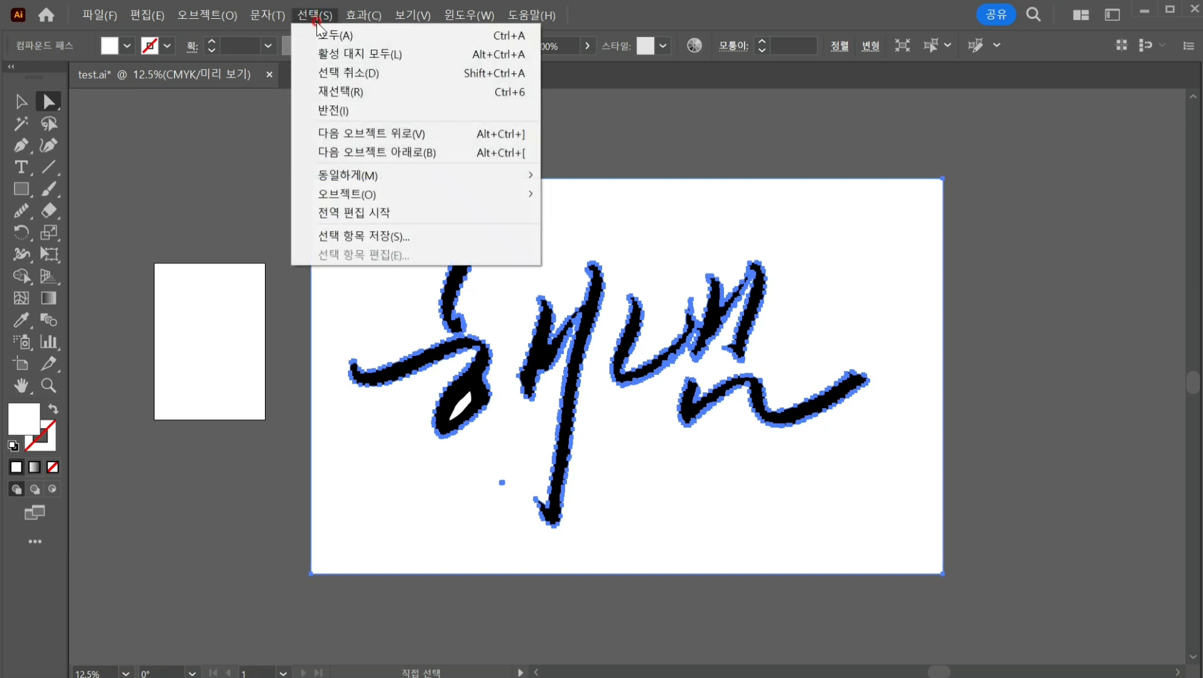
pyautogui.moveTo(354, 175)
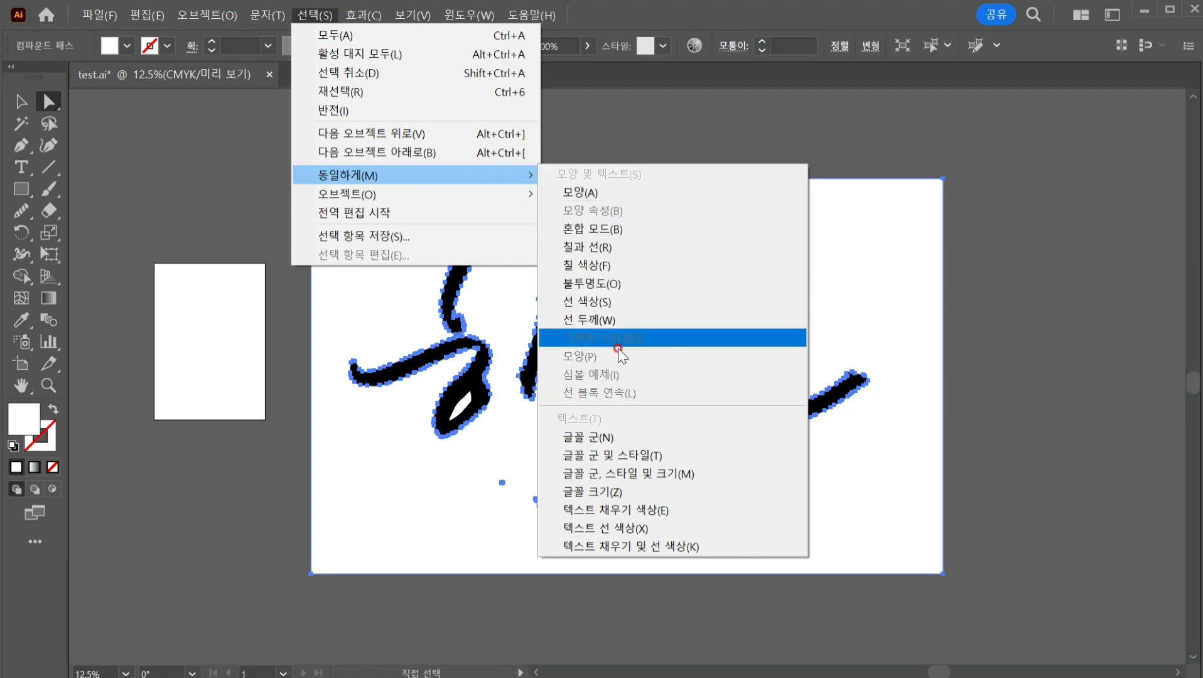
pyautogui.click(623, 266)
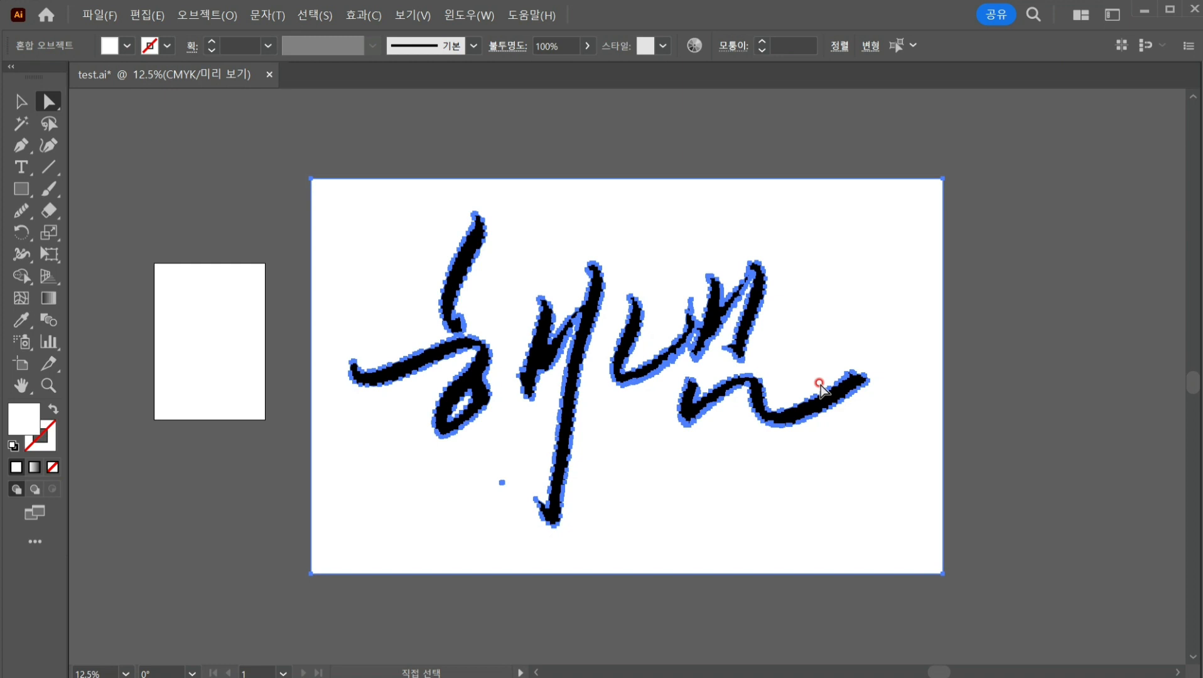
pyautogui.press('Delete')
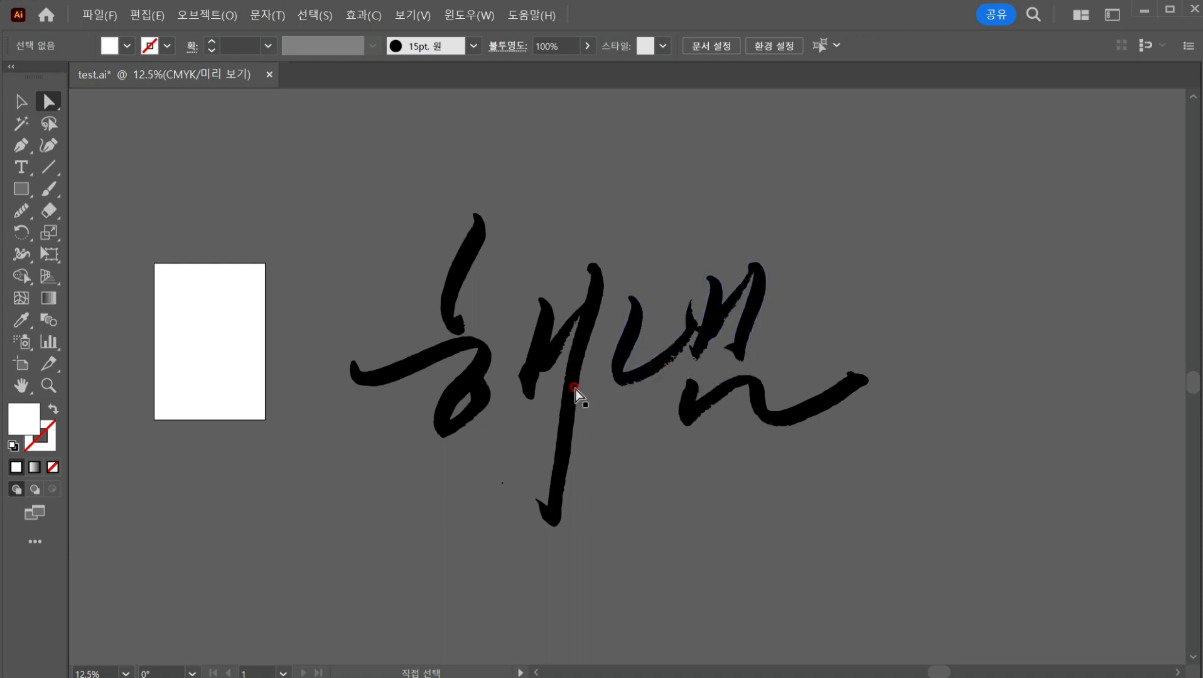
# Step: Select the black lettering group and examine the anchor points along its strokes up close
pyautogui.click(21, 102)
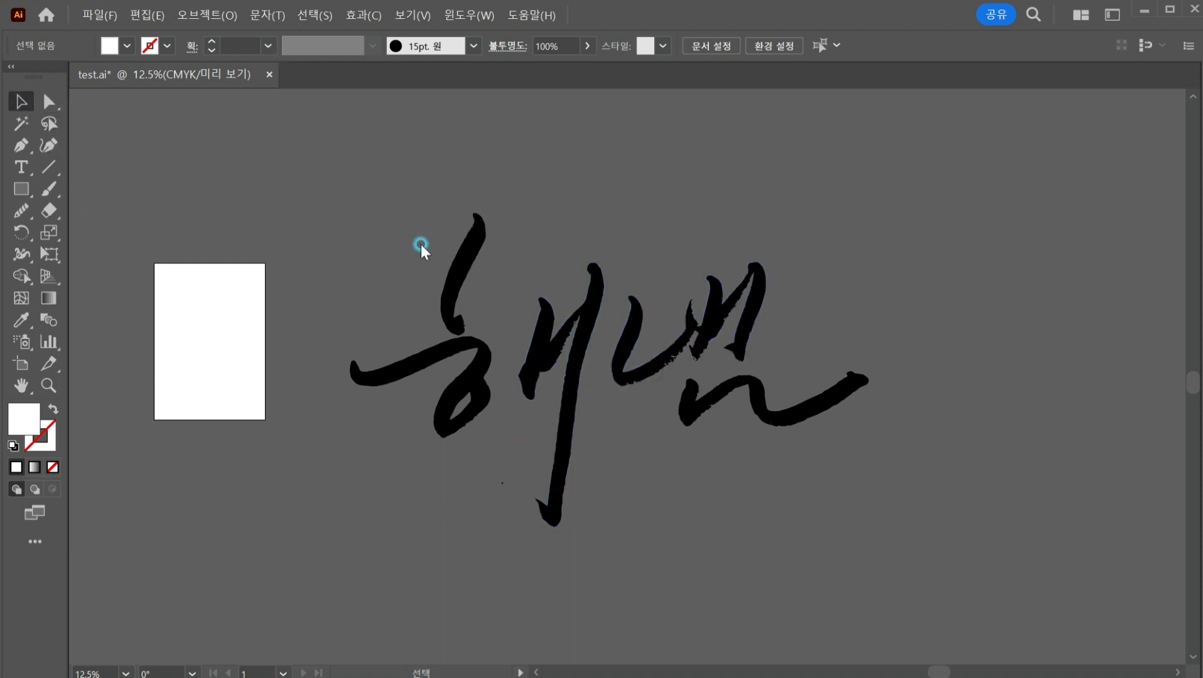
pyautogui.click(455, 293)
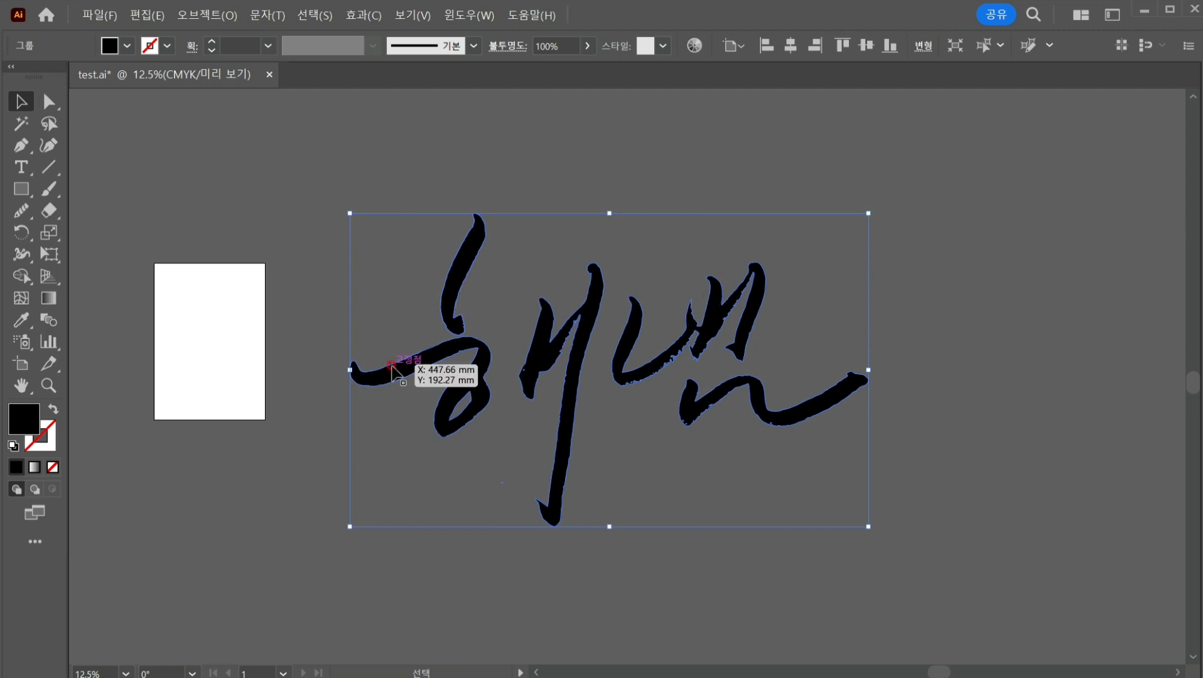
pyautogui.press('z')
pyautogui.moveTo(384, 332)
pyautogui.mouseDown()
pyautogui.moveTo(500, 470)
pyautogui.moveTo(483, 437)
pyautogui.mouseUp()
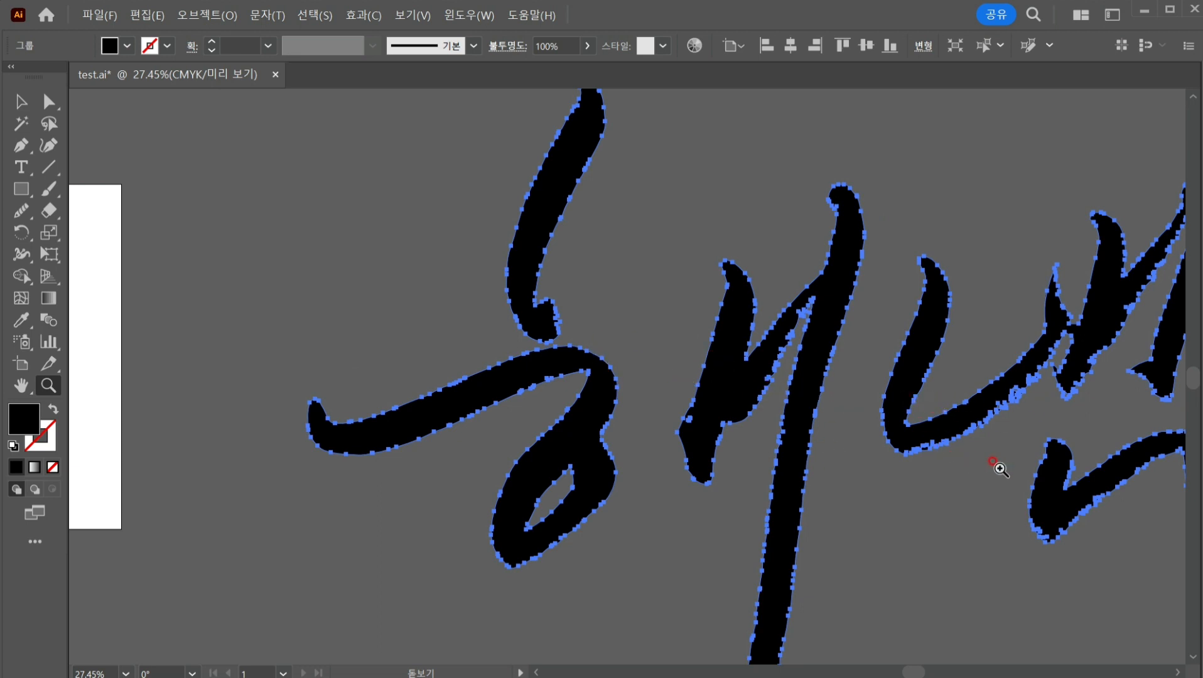
pyautogui.hotkey('ctrl', '-')
pyautogui.hotkey('ctrl', '-')
pyautogui.hotkey('ctrl', '-')
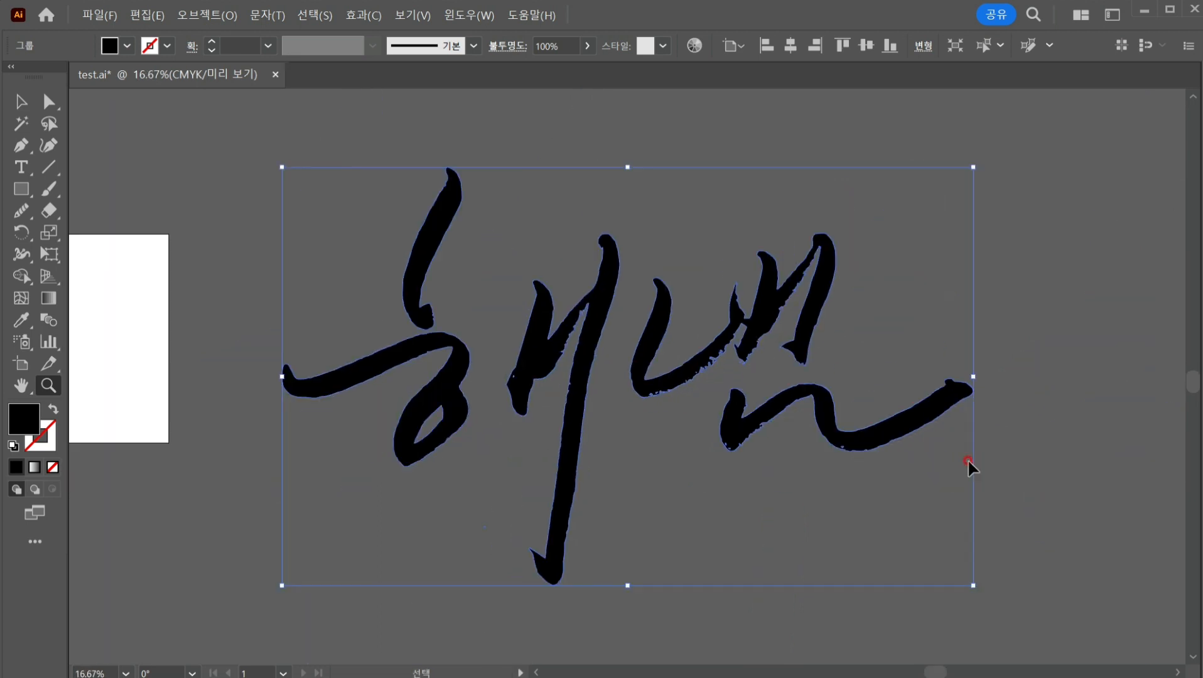
pyautogui.moveTo(700, 480); pyautogui.dragTo(655, 352)
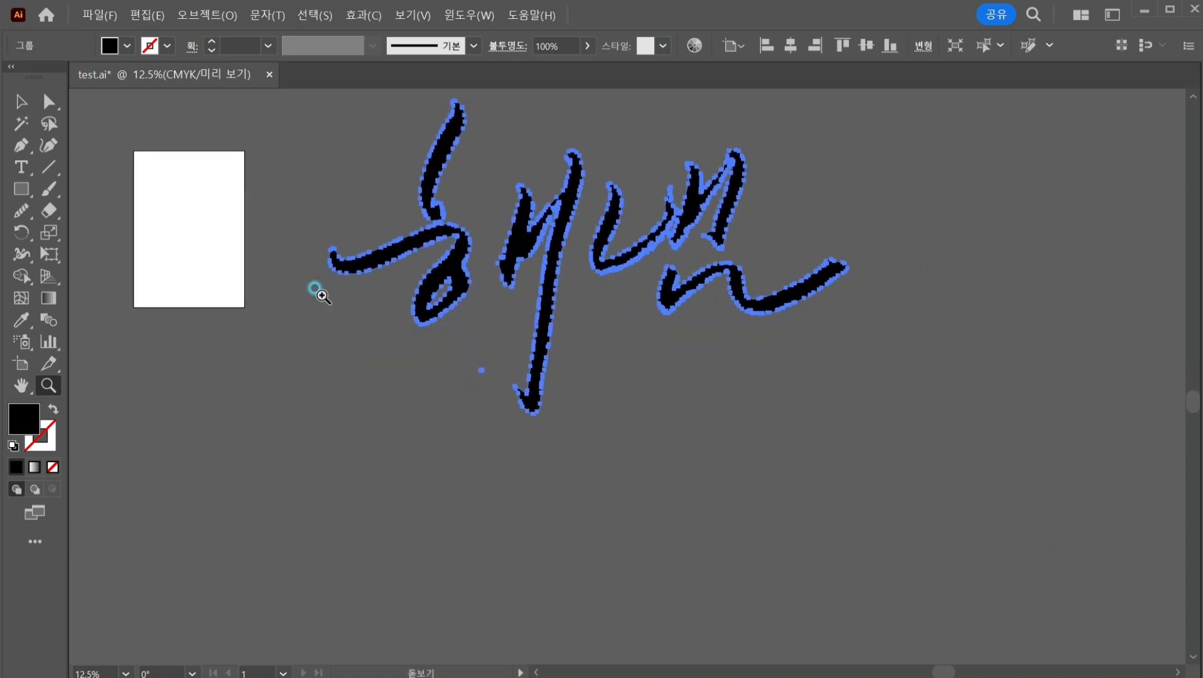
# Step: Duplicate the lettering group and place the copy beside the original on its right
pyautogui.click(21, 102)
pyautogui.moveTo(552, 213); pyautogui.dragTo(551, 500)
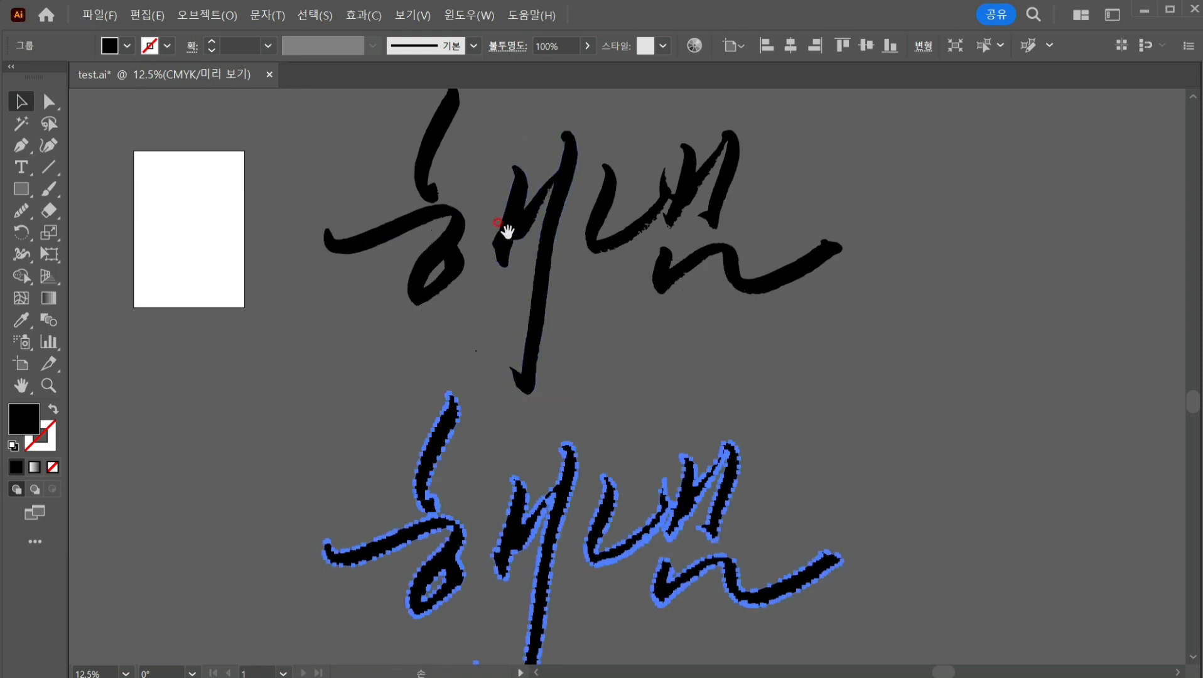
pyautogui.moveTo(502, 231); pyautogui.dragTo(258, 259)
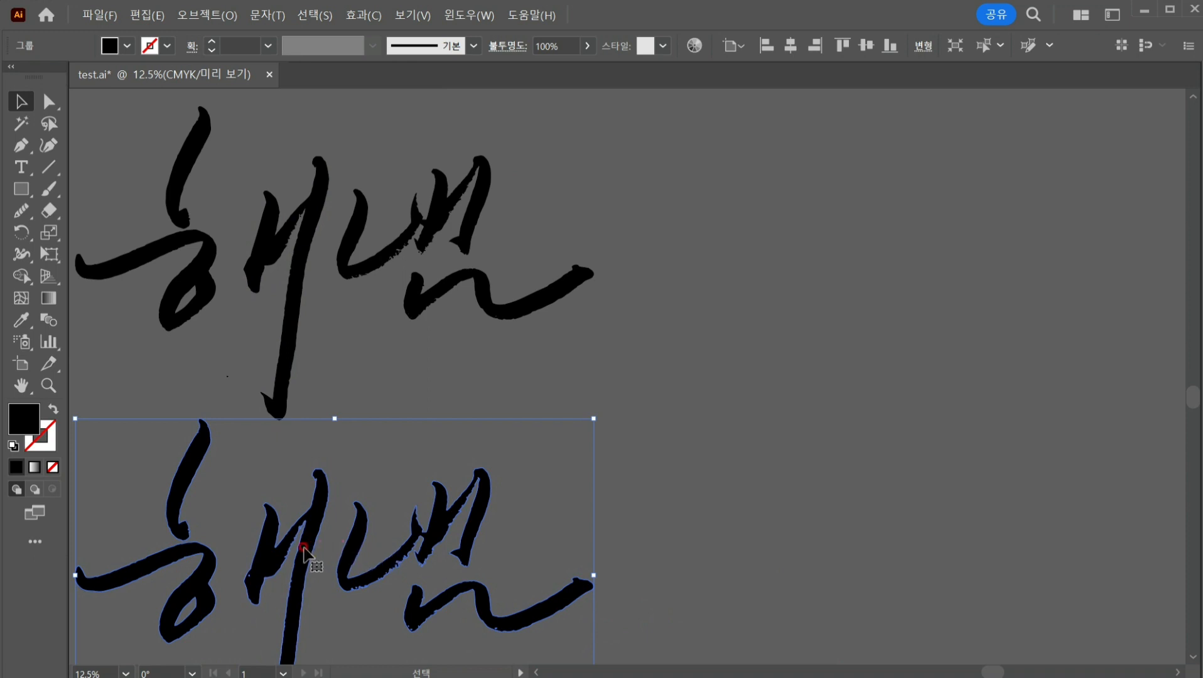
pyautogui.moveTo(313, 564); pyautogui.dragTo(836, 228)
pyautogui.click(637, 424)
pyautogui.click(693, 292)
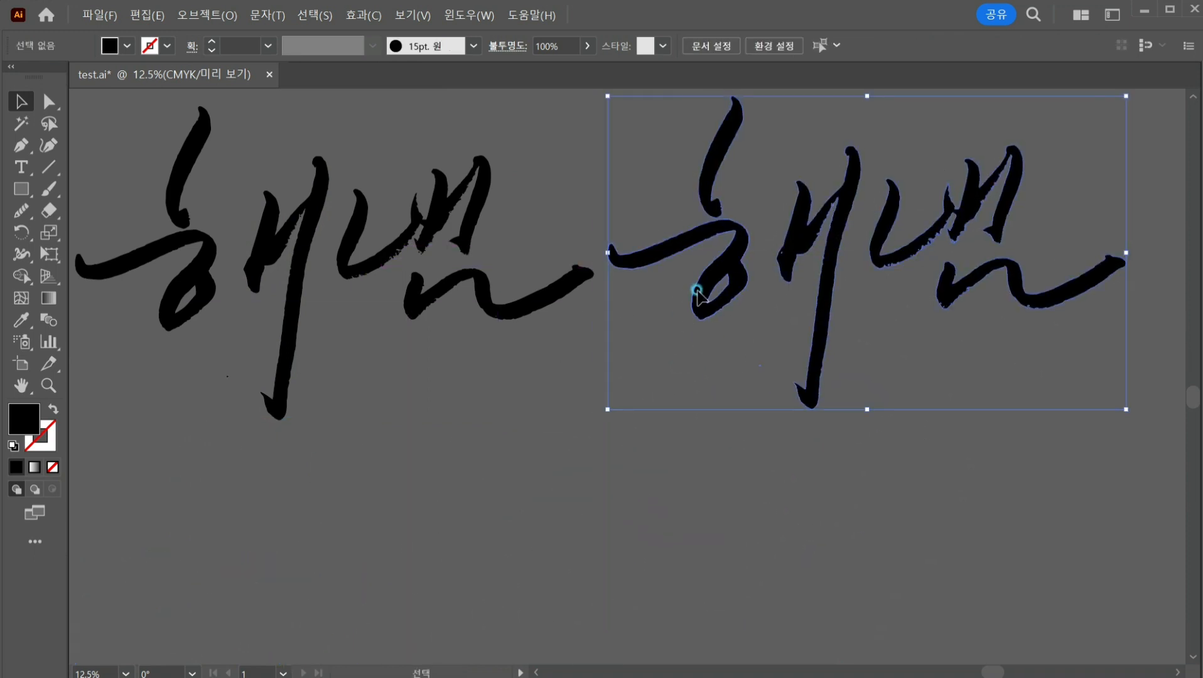
# Step: Simplify the paths of the right-hand lettering copy to fewer anchor points and compare it with the original
pyautogui.click(50, 103)
pyautogui.click(50, 125)
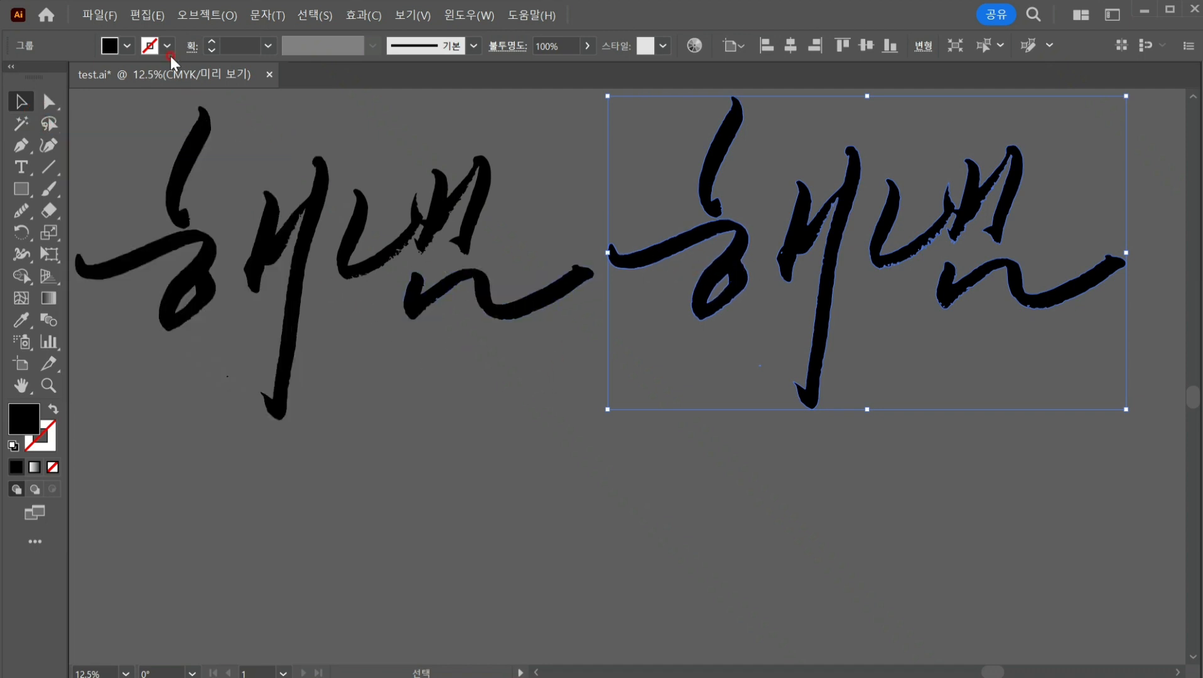
pyautogui.click(187, 17)
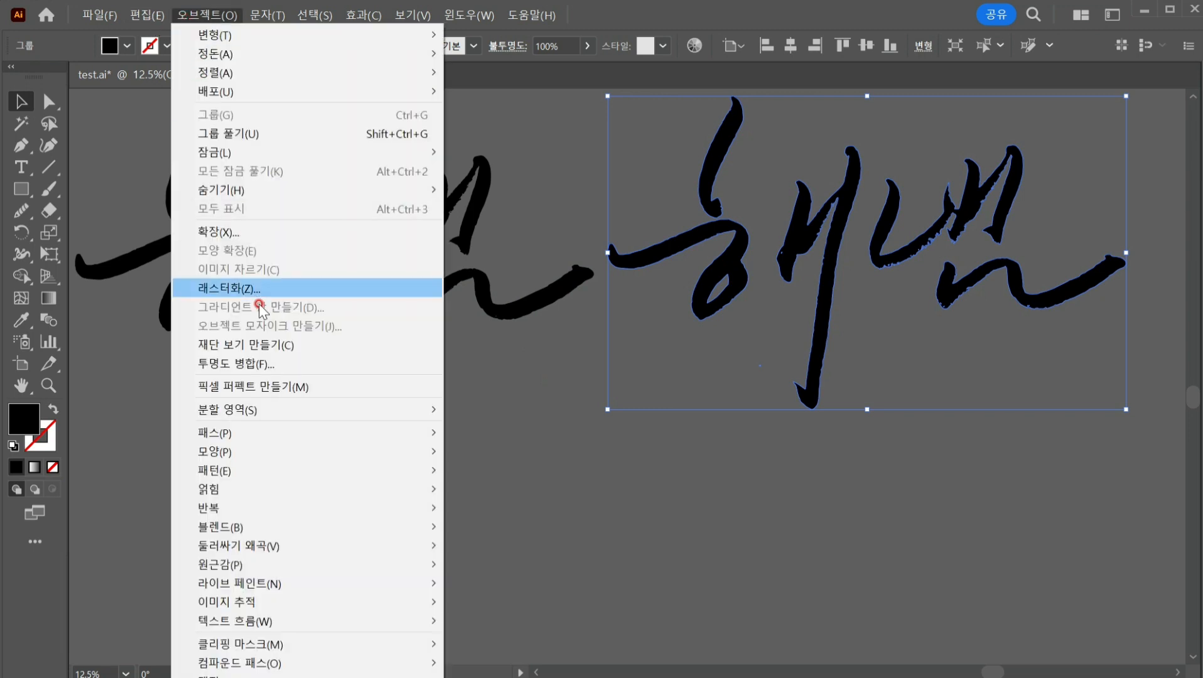
pyautogui.moveTo(272, 434)
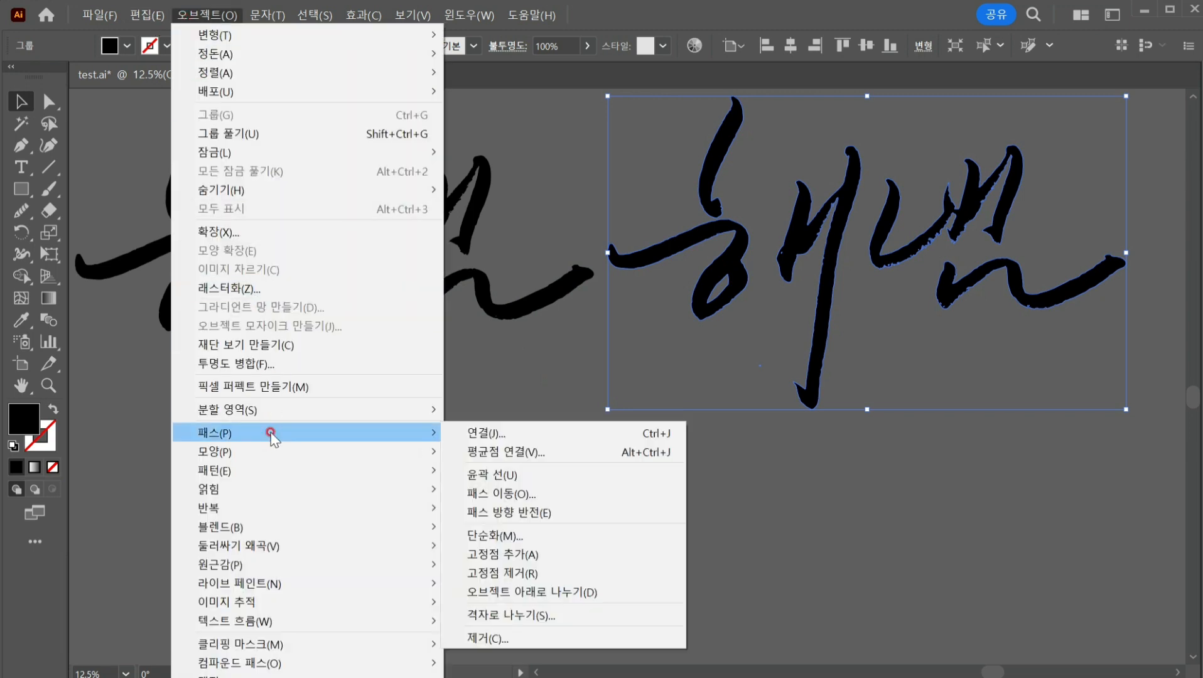
pyautogui.click(578, 539)
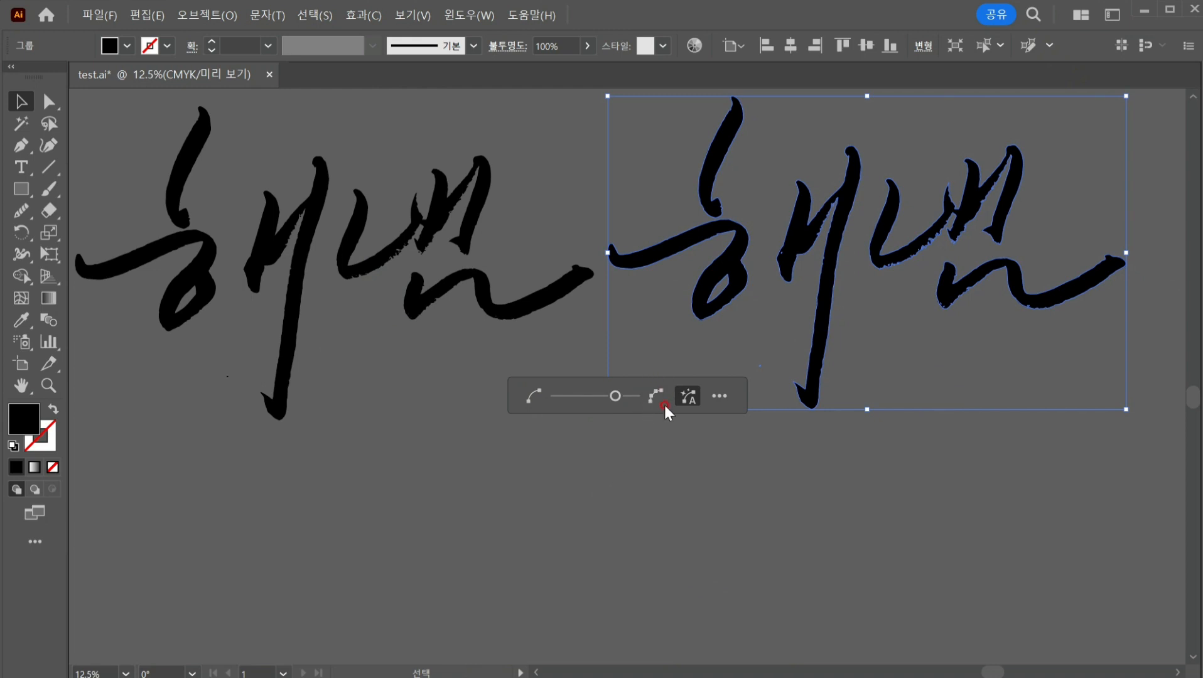
pyautogui.moveTo(615, 402); pyautogui.dragTo(559, 401)
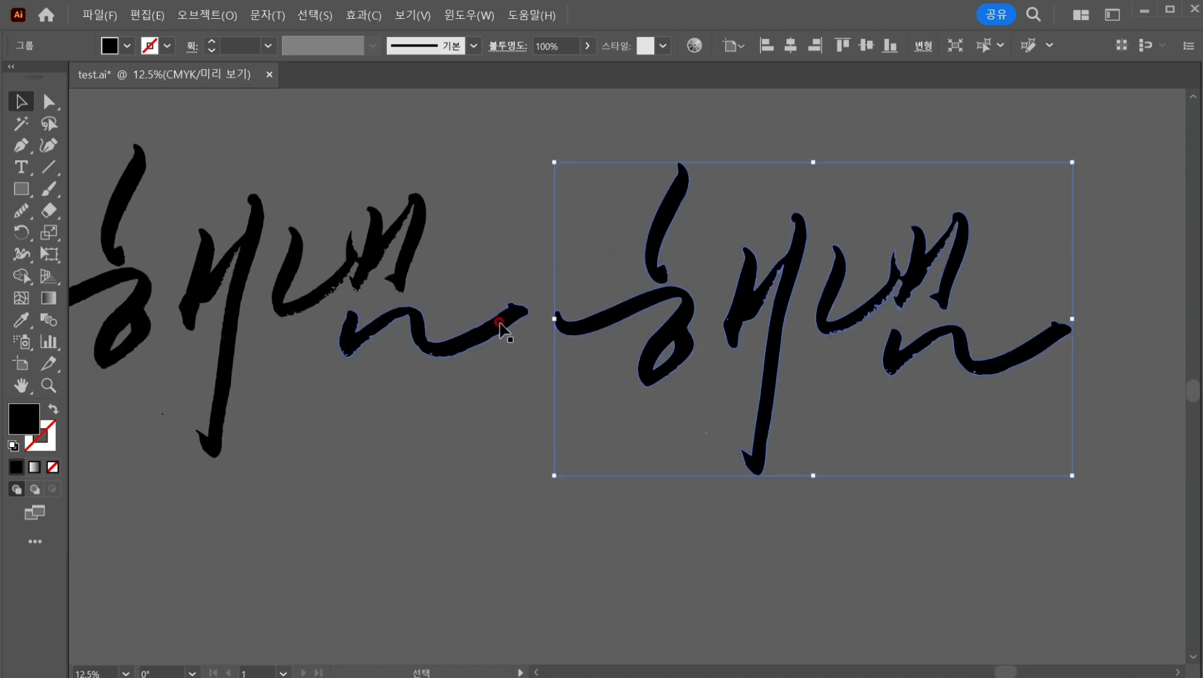
pyautogui.click(499, 323)
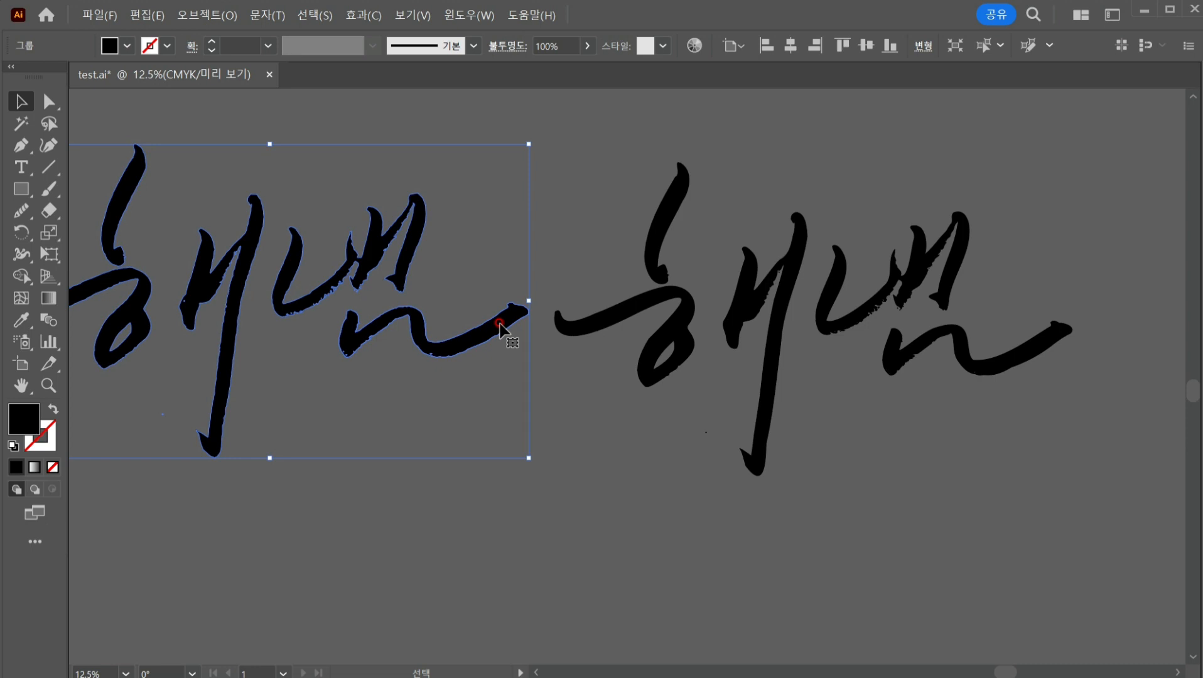
pyautogui.click(684, 333)
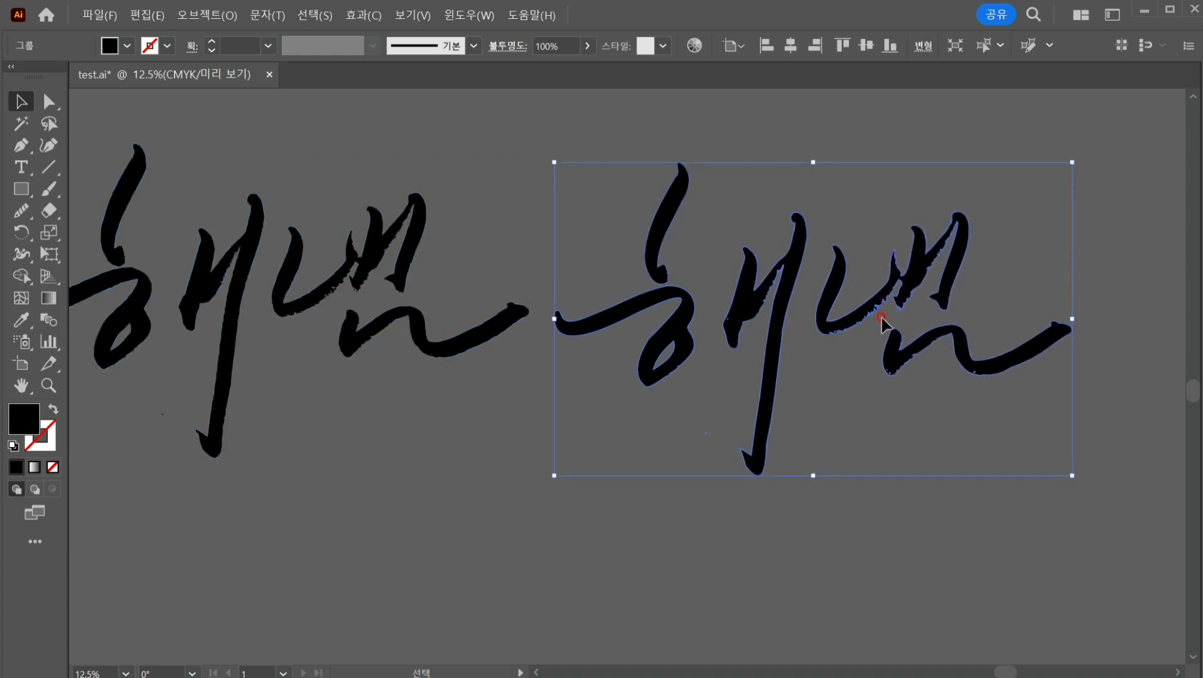
# Step: Delete the stray dot beneath the simplified right-hand lettering and reselect the lettering group
pyautogui.hotkey('ctrl', 'c')
pyautogui.hotkey('ctrl', 'f')
pyautogui.click(44, 102)
pyautogui.click(689, 421)
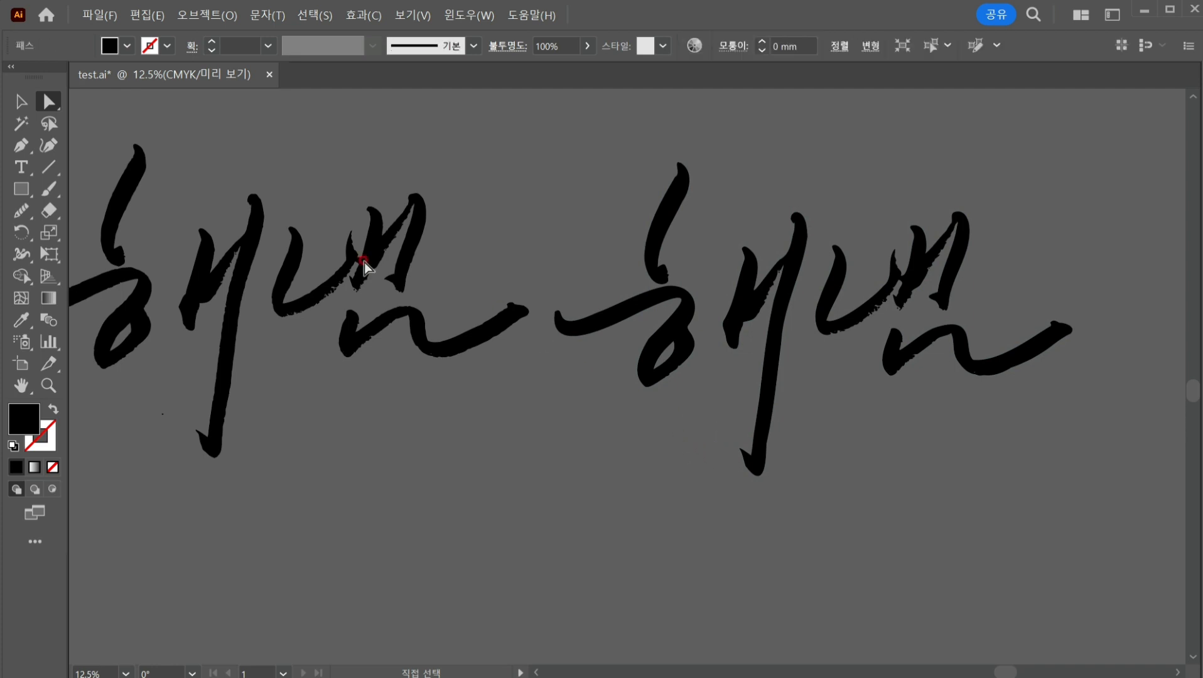
pyautogui.click(19, 107)
pyautogui.click(744, 306)
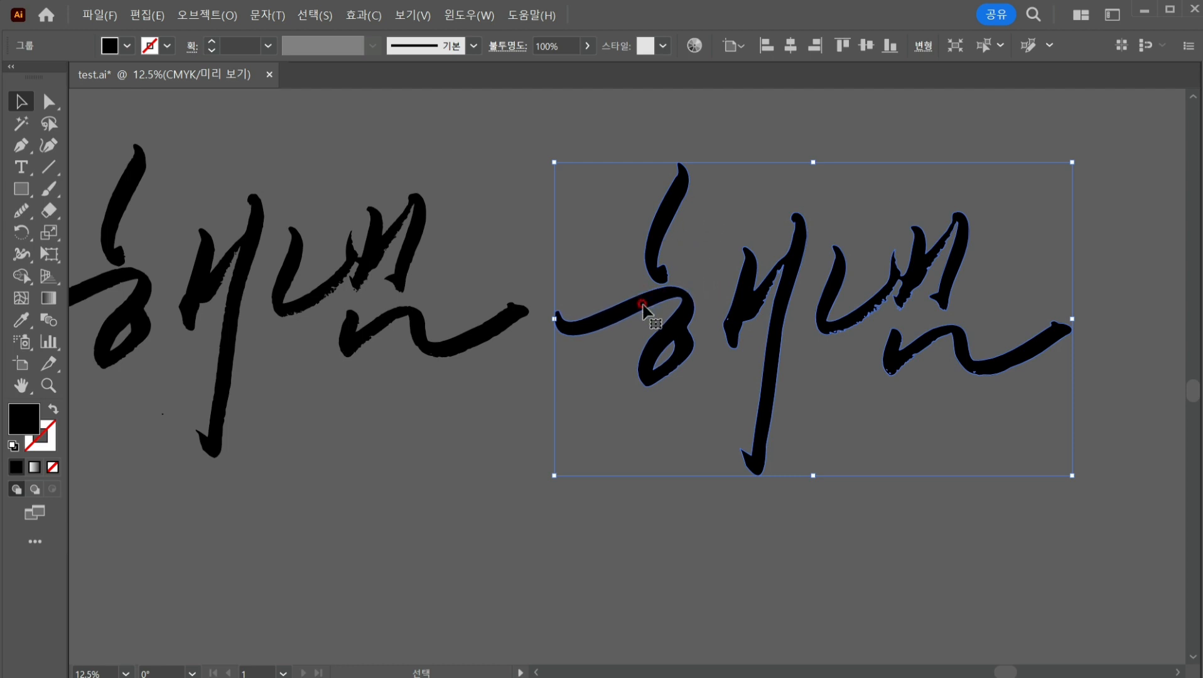
# Step: Draw a tall grey-filled rectangle over most of the right-hand lettering and send it behind the letters
pyautogui.click(21, 189)
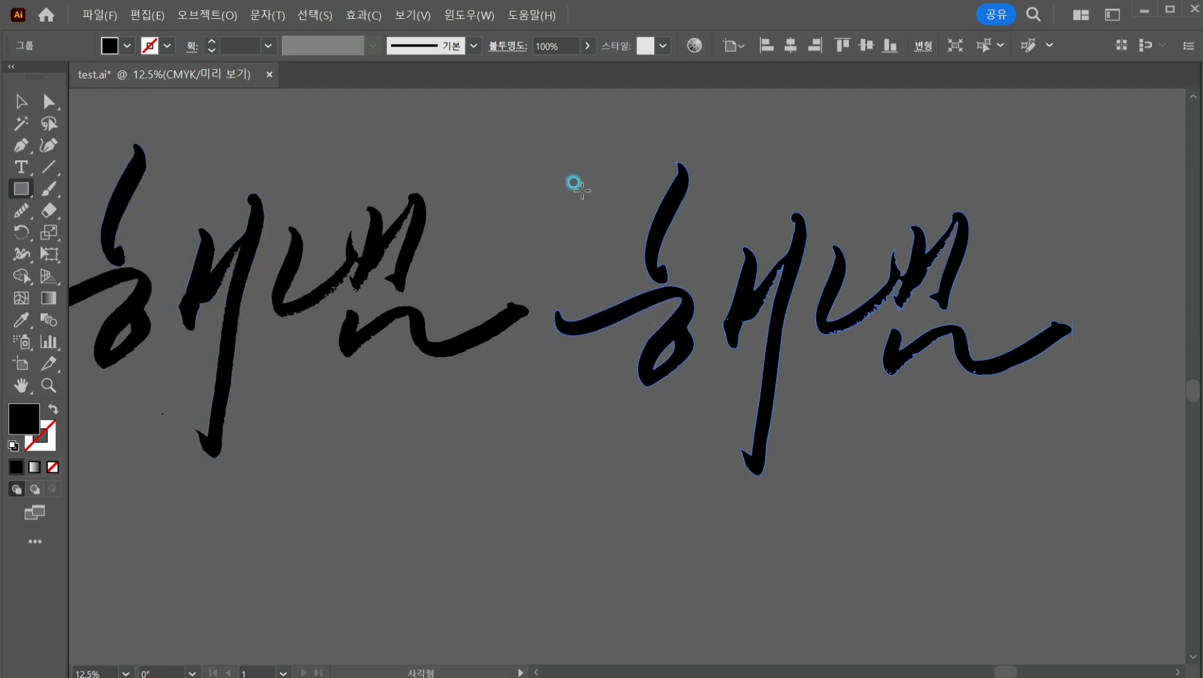
pyautogui.moveTo(560, 151); pyautogui.dragTo(949, 649)
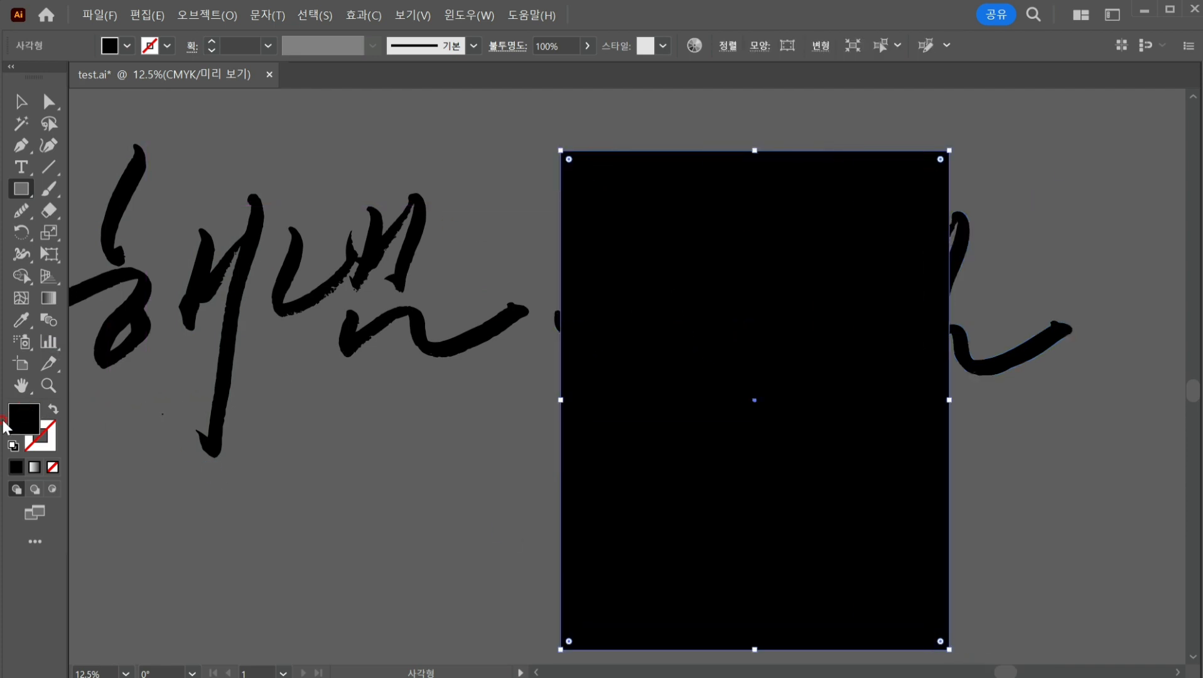
pyautogui.click(23, 419)
pyautogui.click(23, 416)
pyautogui.click(466, 548)
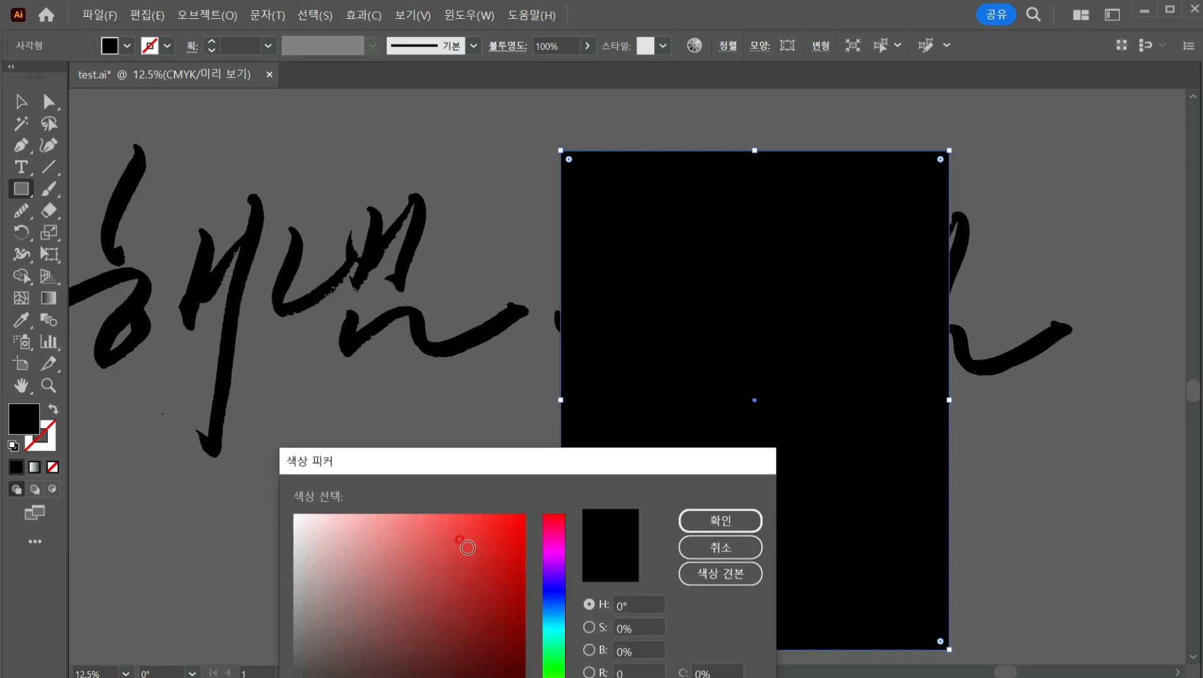
pyautogui.click(696, 519)
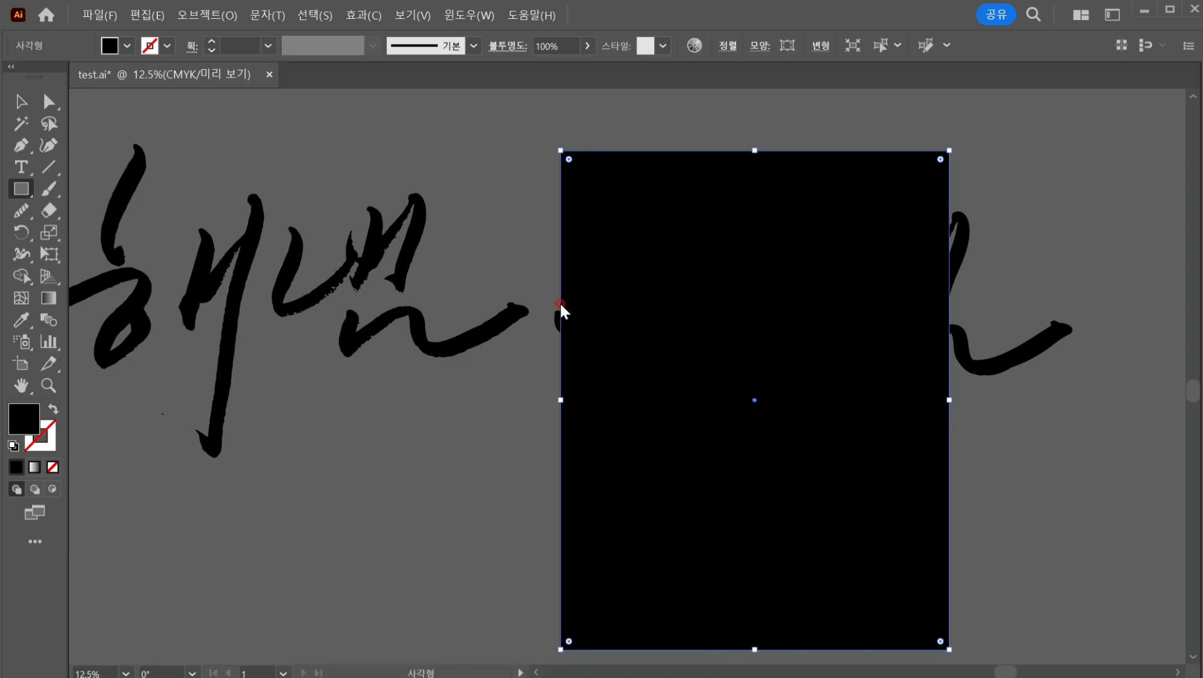
pyautogui.hotkey('ctrl', 'shift', '[')
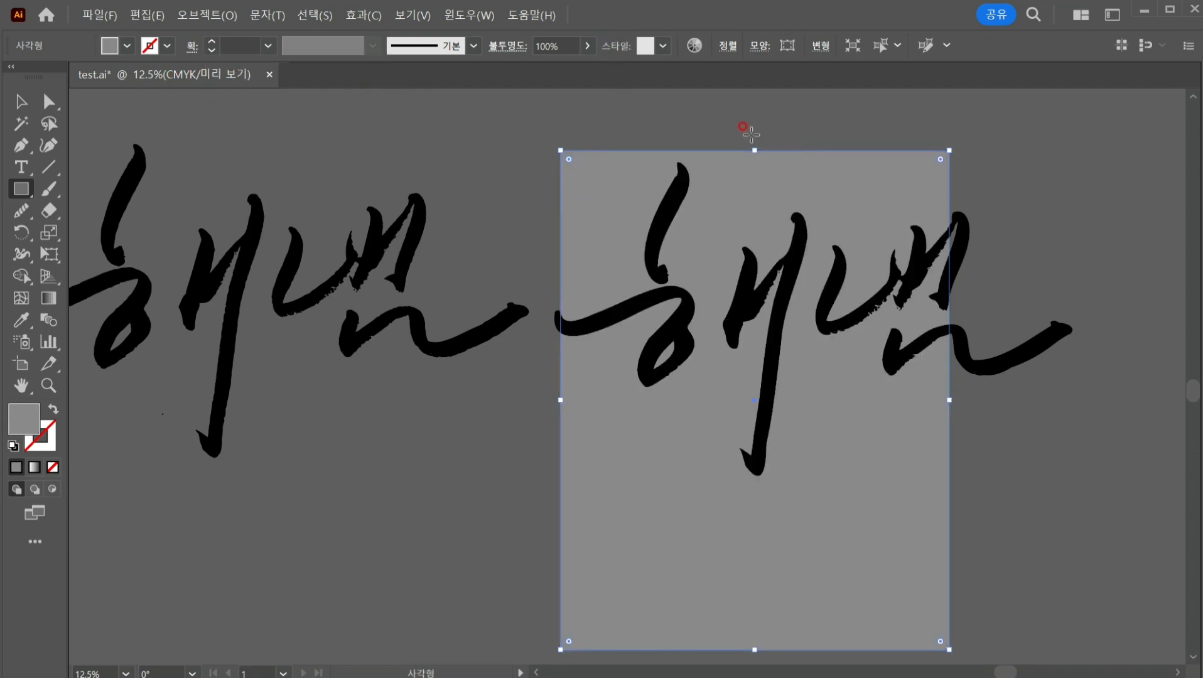
# Step: Show the hidden panels and bring up the Color panel, placing it on the canvas beside the rectangle
pyautogui.press('Tab')
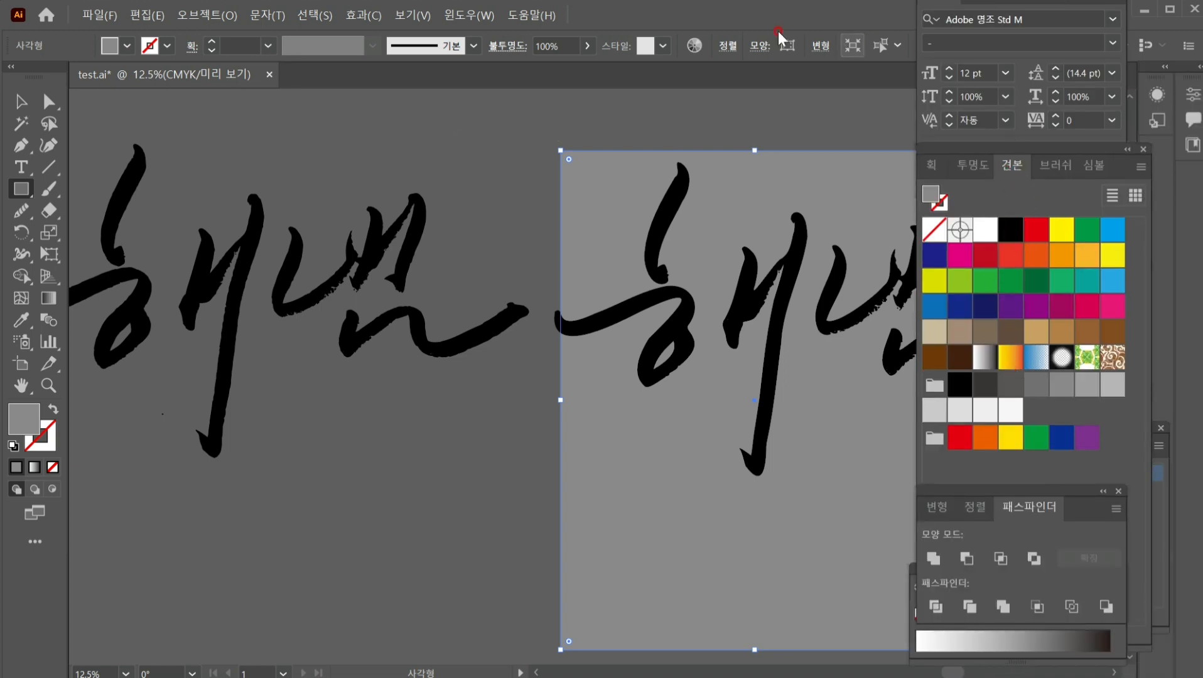
pyautogui.click(484, 17)
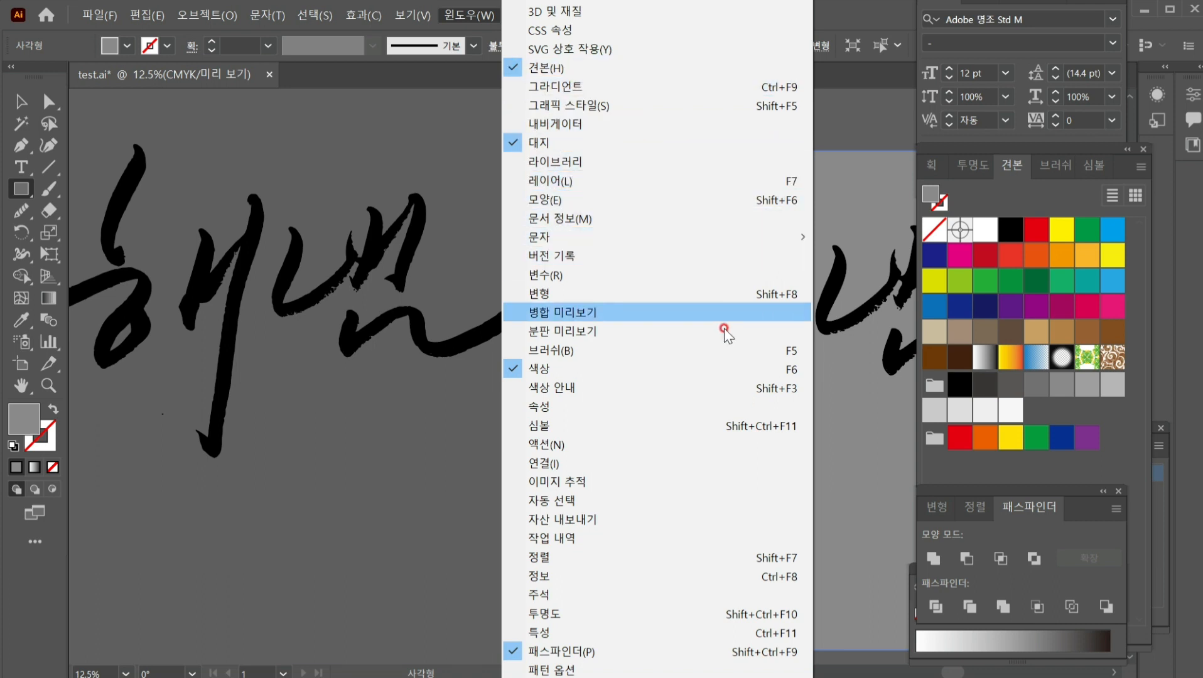
pyautogui.click(707, 367)
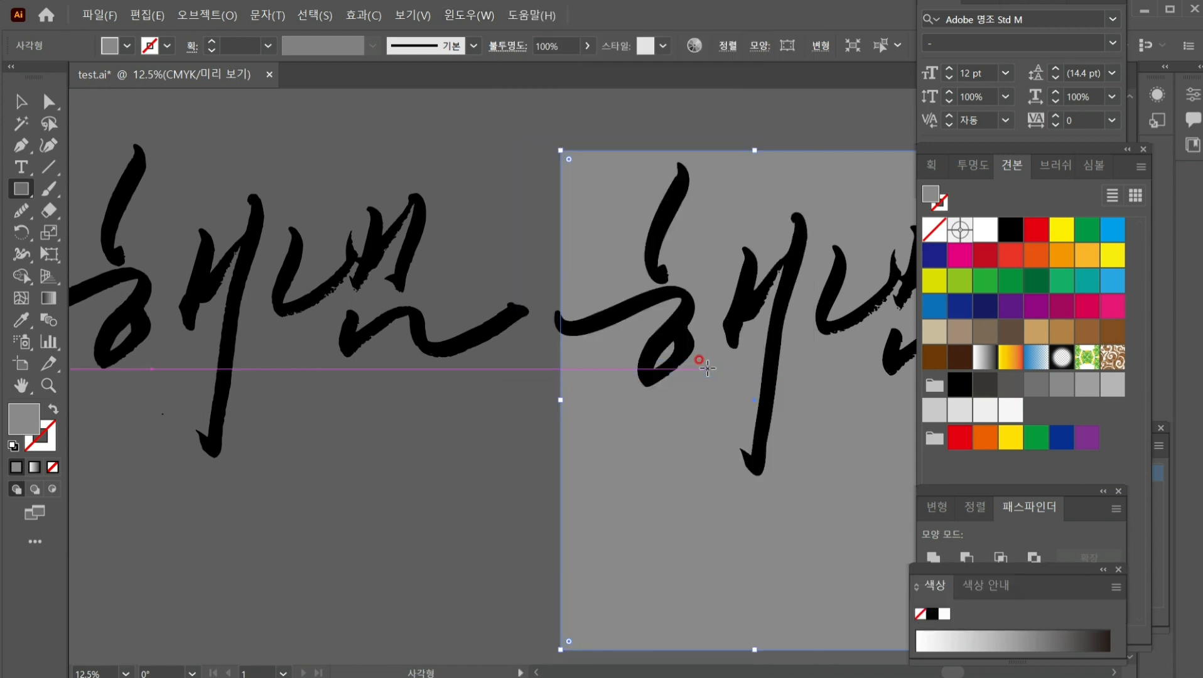
pyautogui.click(468, 16)
pyautogui.click(553, 369)
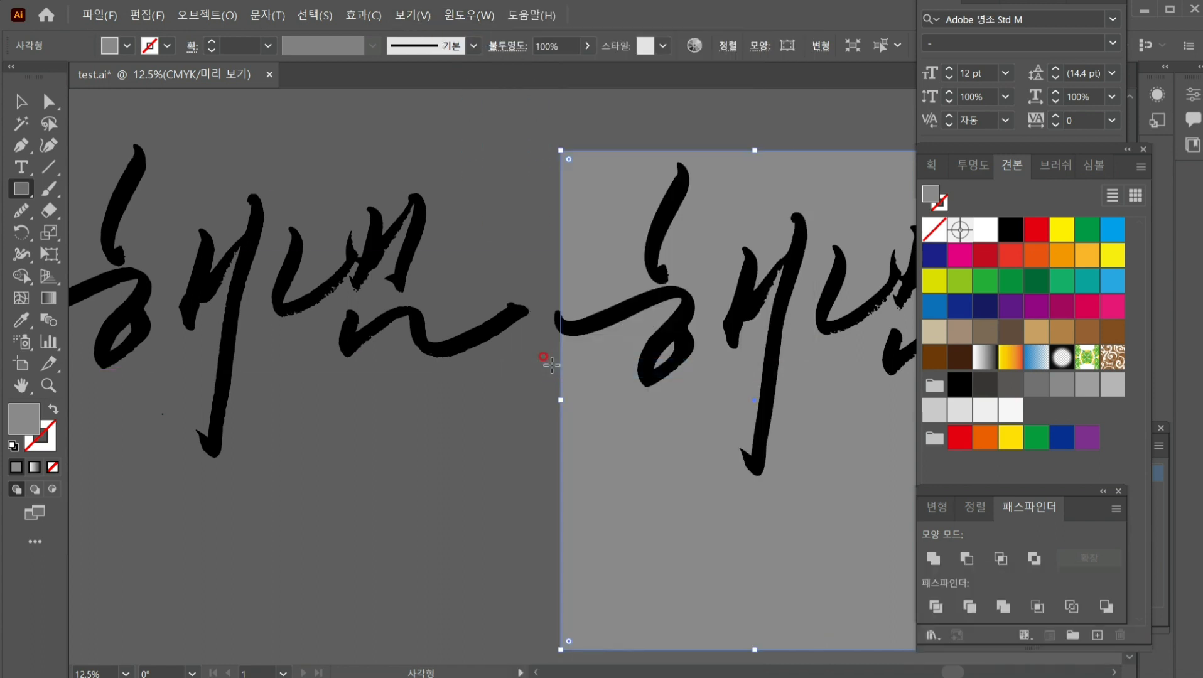
pyautogui.click(455, 19)
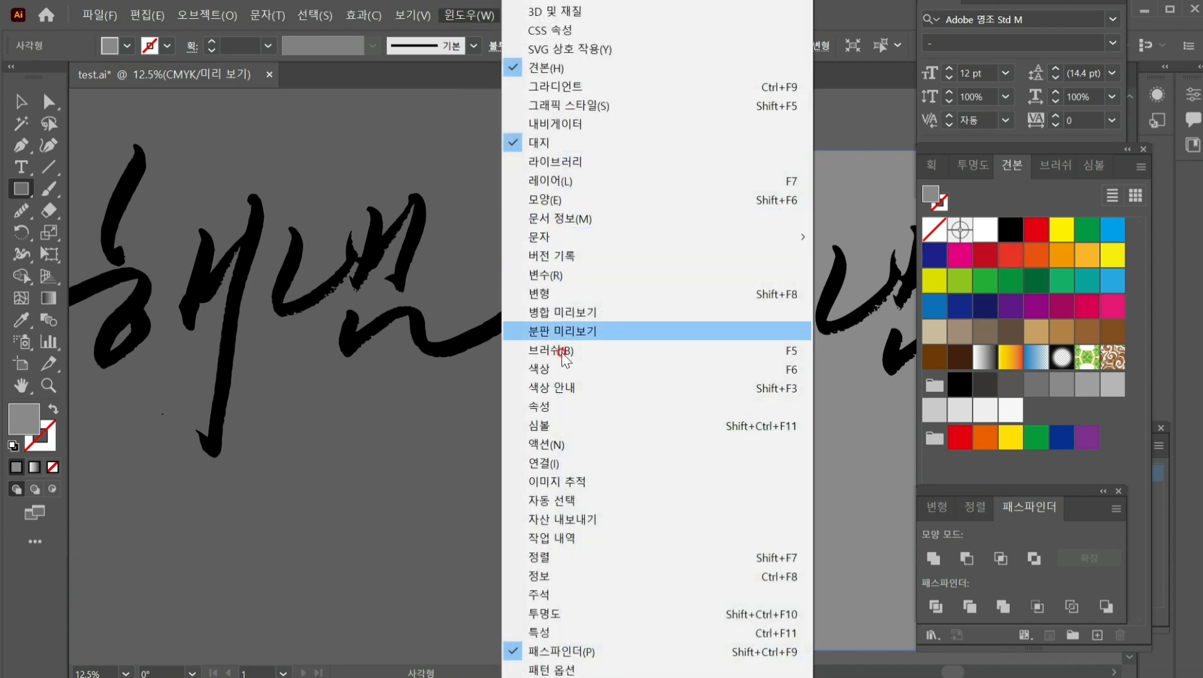
pyautogui.click(573, 371)
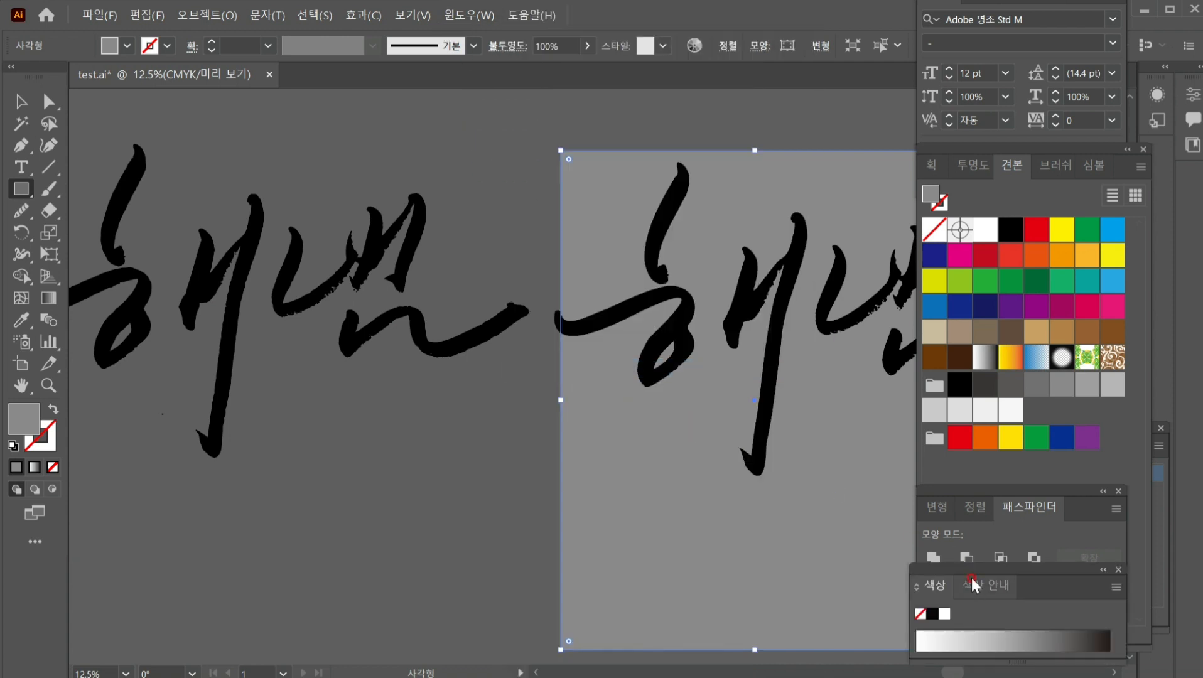
pyautogui.moveTo(973, 570); pyautogui.dragTo(496, 439)
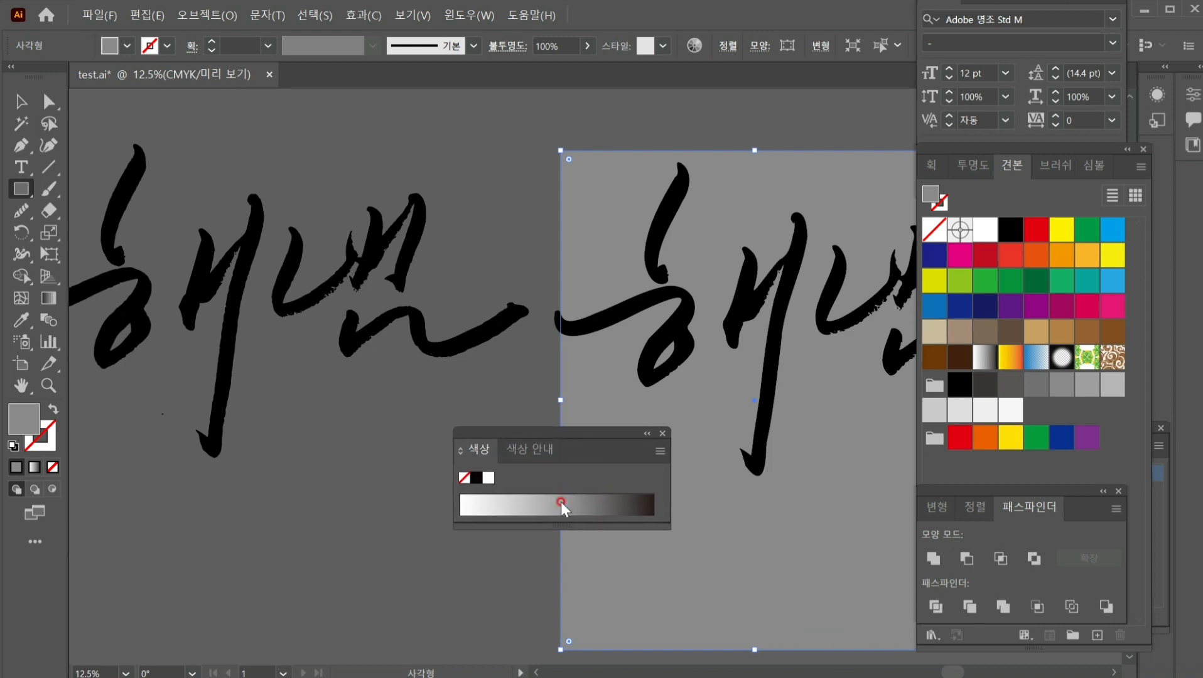
# Step: Switch the Color panel from grayscale to RGB and fill the background rectangle with sky blue 00B1E9
pyautogui.click(660, 450)
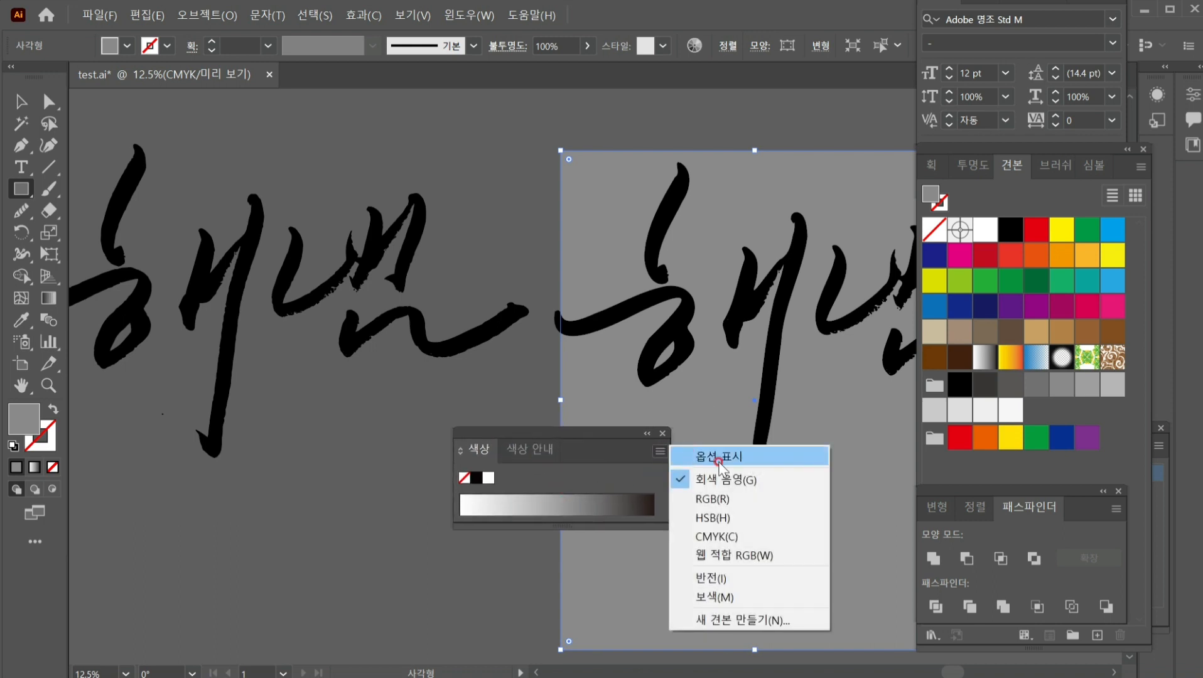
pyautogui.click(728, 497)
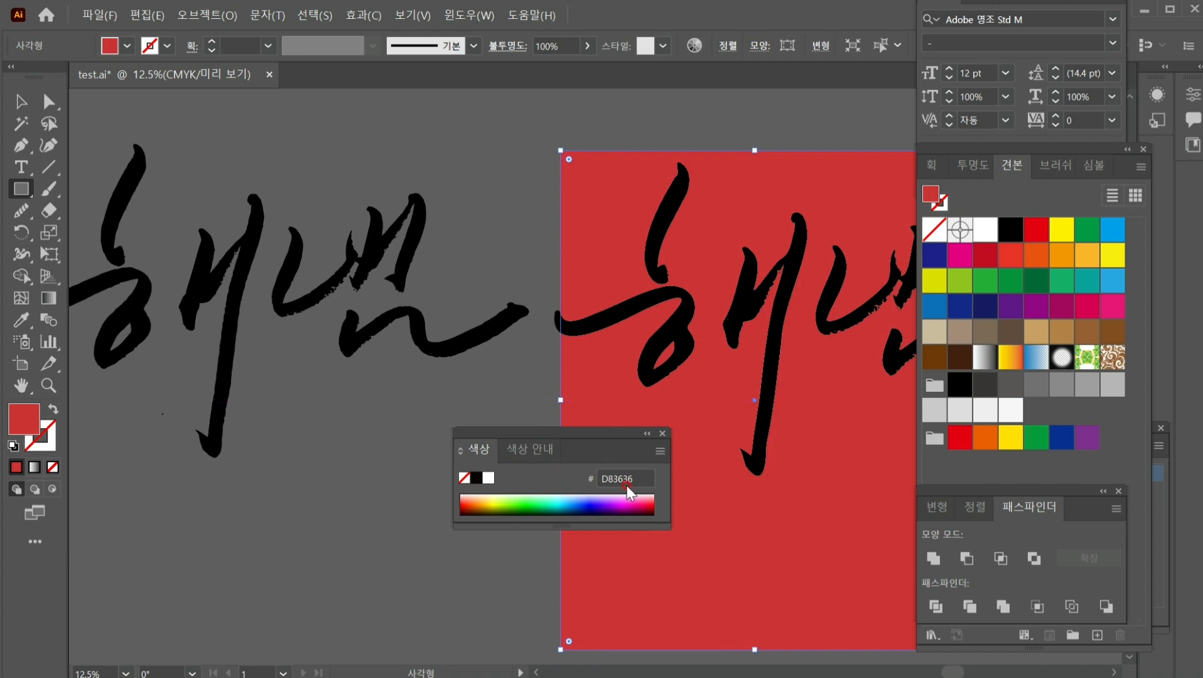
pyautogui.click(595, 502)
pyautogui.click(599, 502)
pyautogui.click(560, 502)
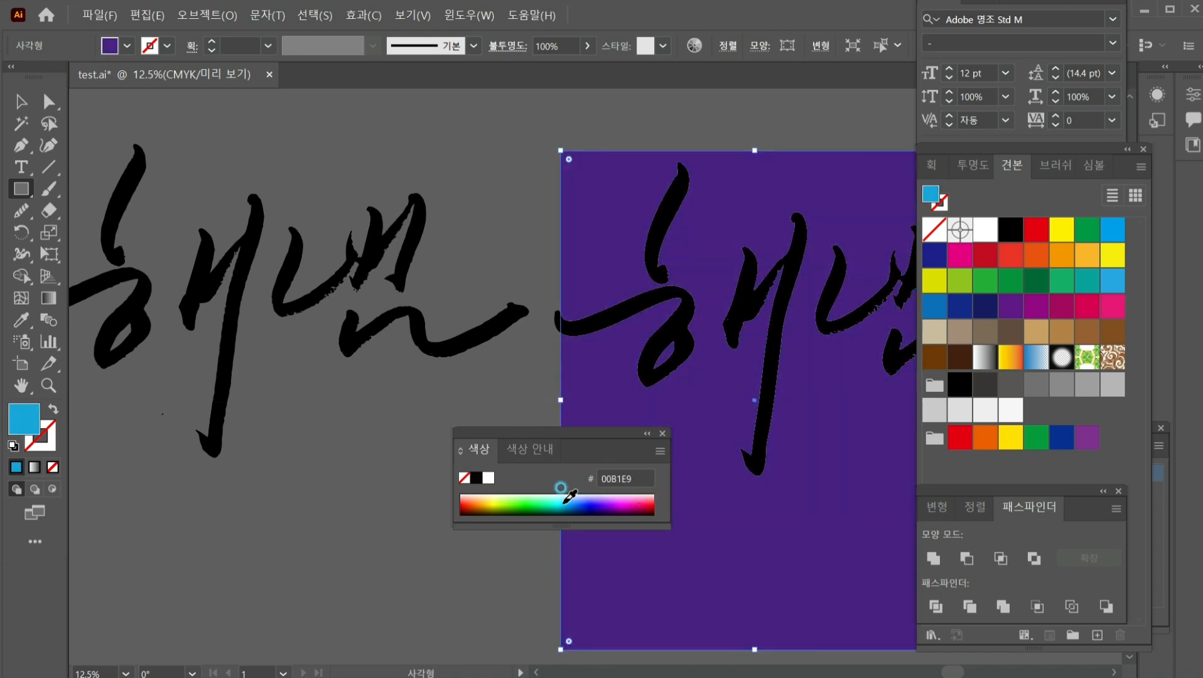
pyautogui.moveTo(564, 433); pyautogui.dragTo(375, 440)
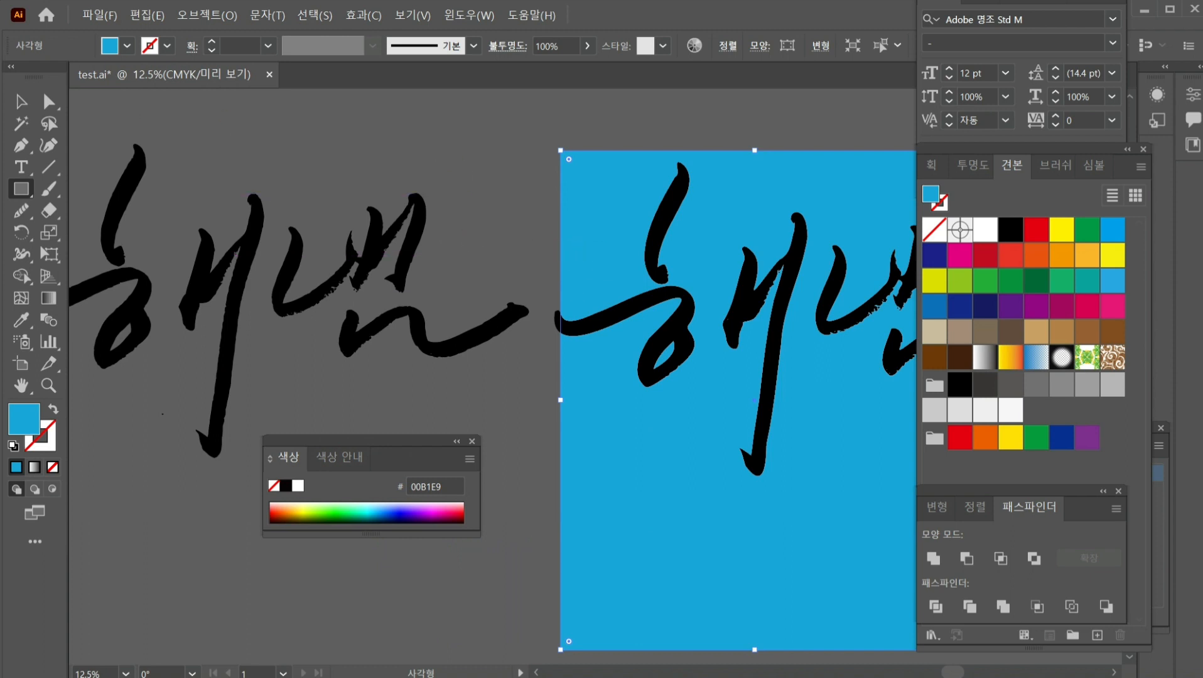
pyautogui.click(20, 104)
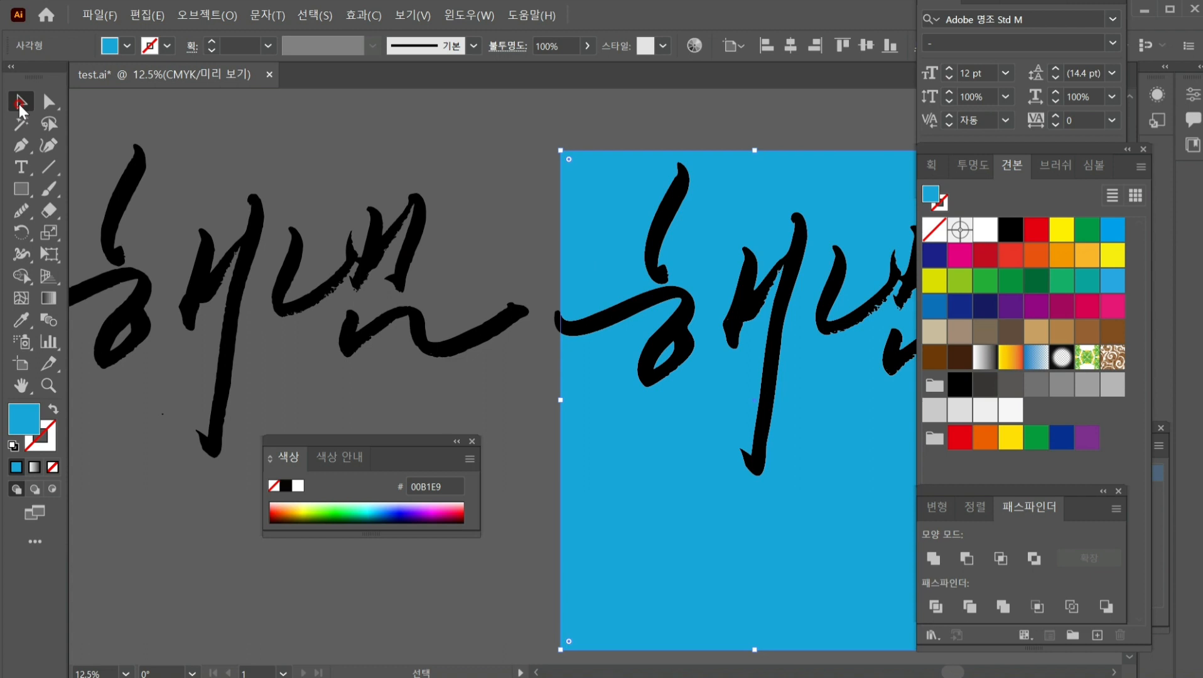